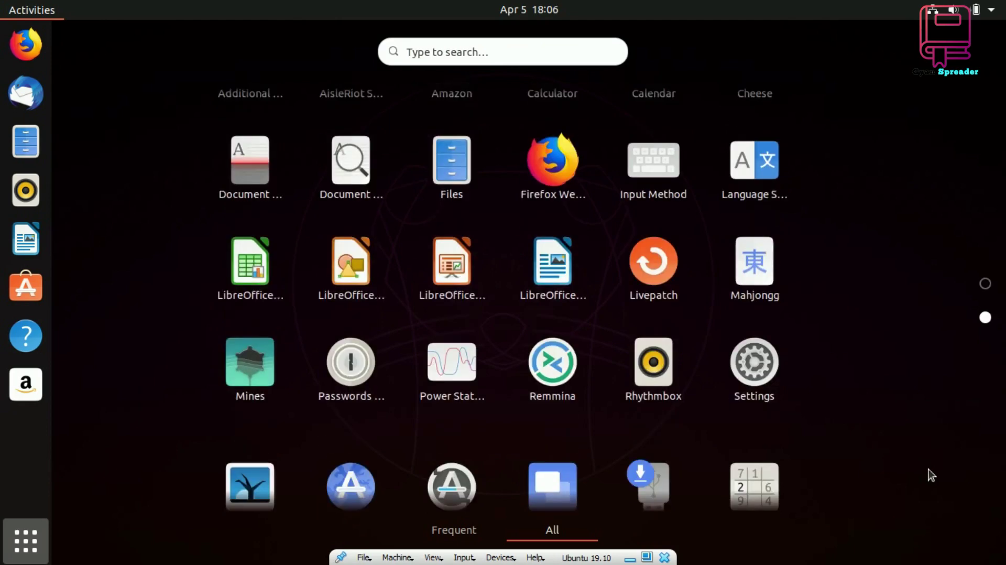
Open and close the Utilities app folder twice, then leave the applications grid for the desktop
left_click(278, 370)
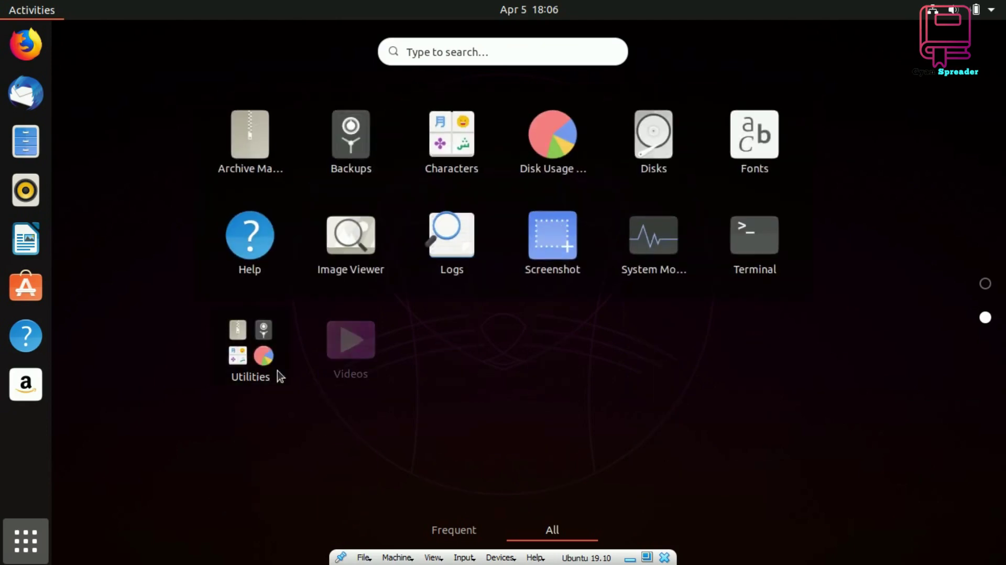
left_click(278, 370)
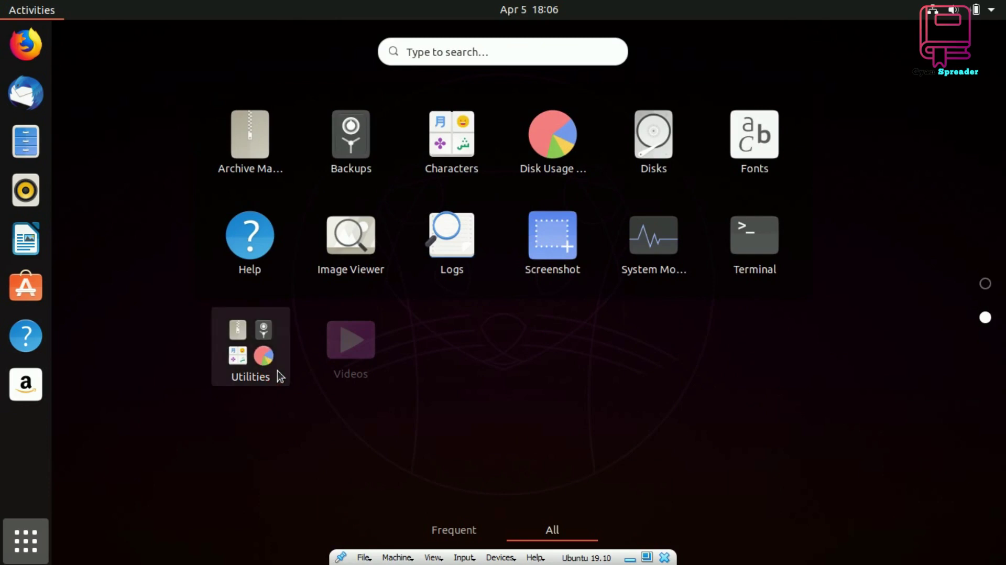
left_click(277, 370)
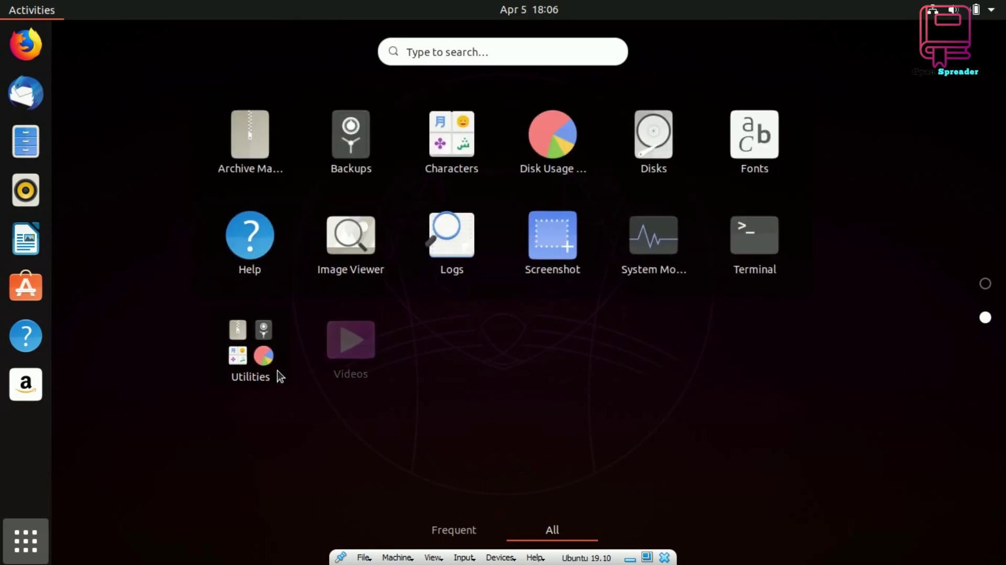
left_click(278, 371)
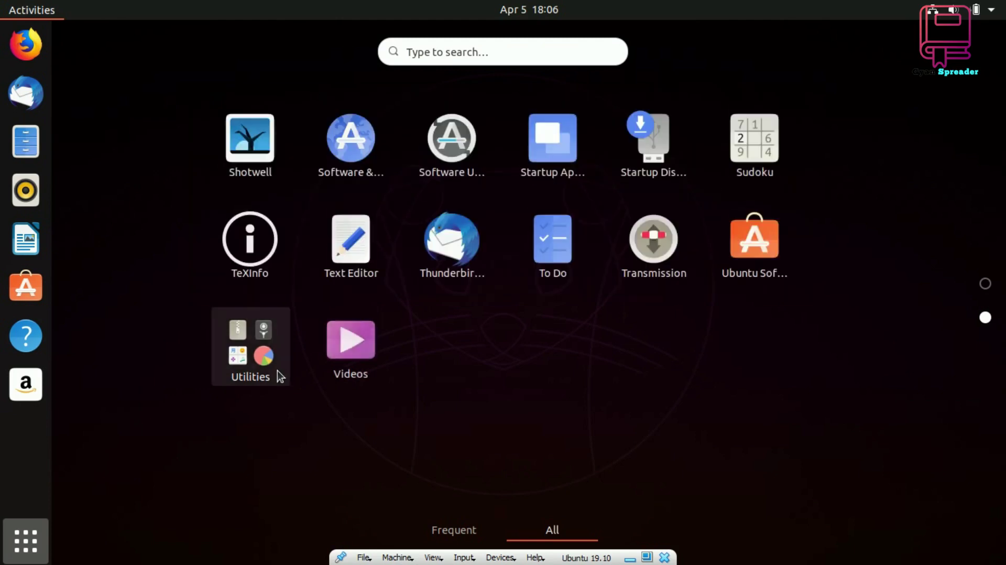
scroll(1001, 520, "up", 1)
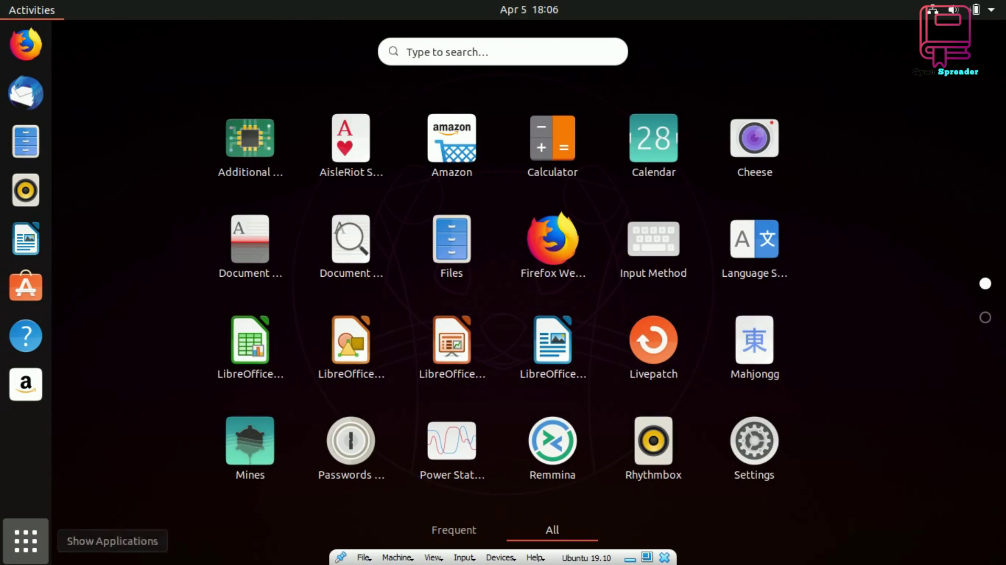
left_click(26, 541)
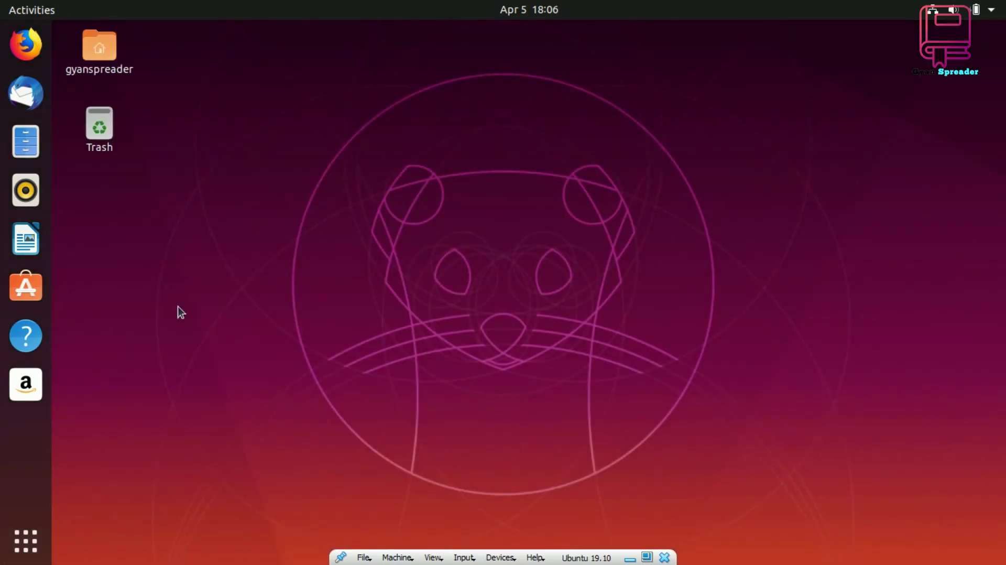
left_click(105, 57)
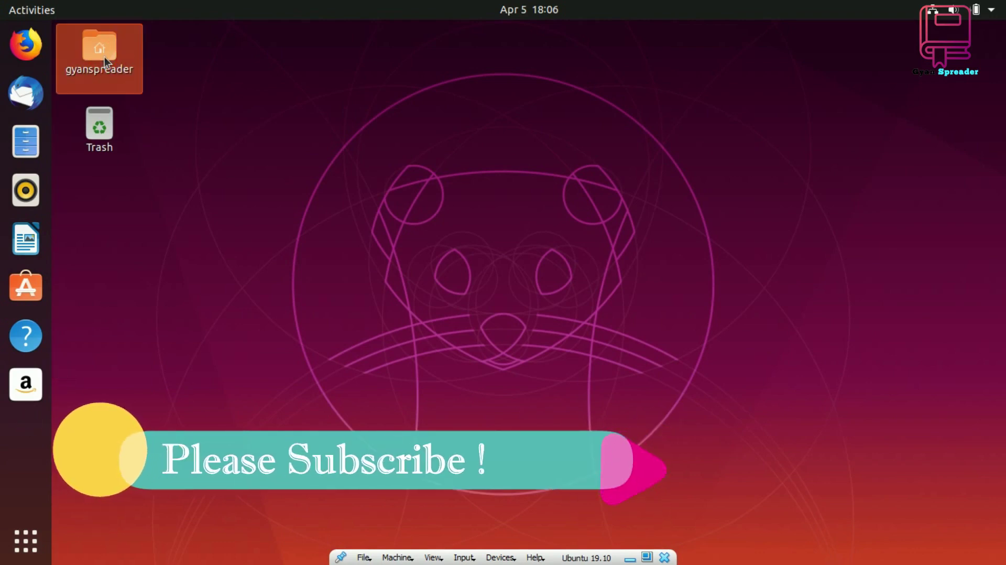
double_click(105, 57)
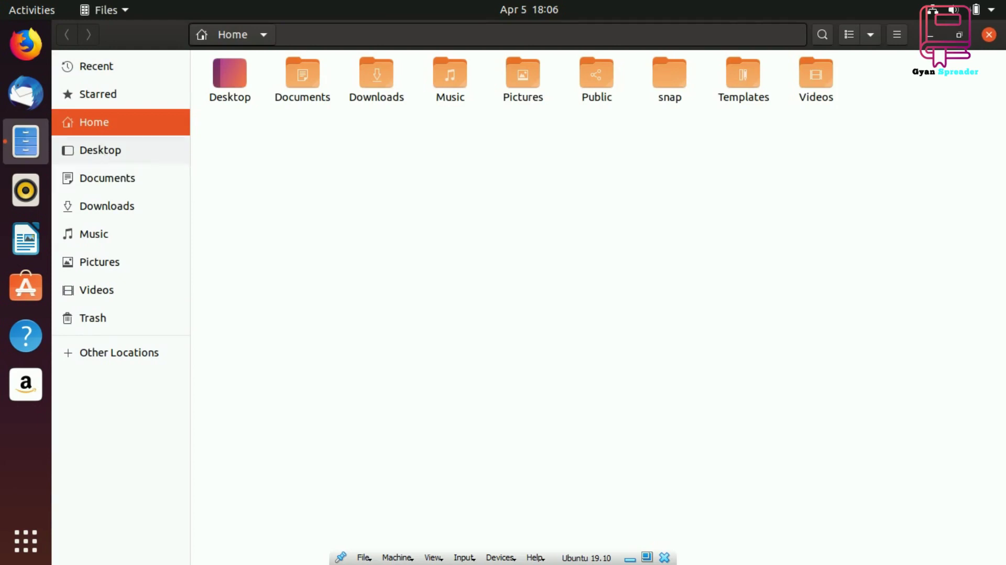
left_click(103, 153)
left_click(104, 179)
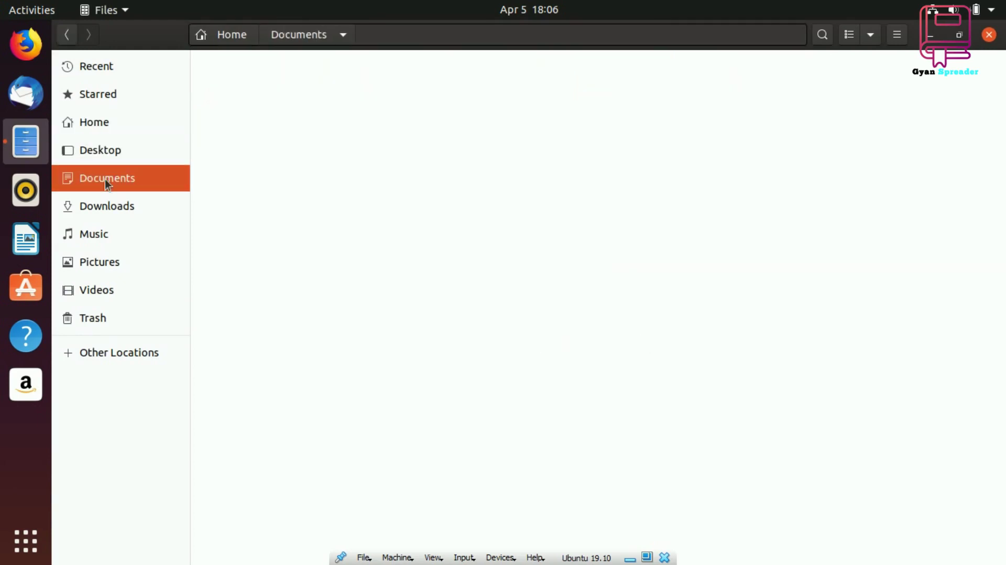
left_click(105, 213)
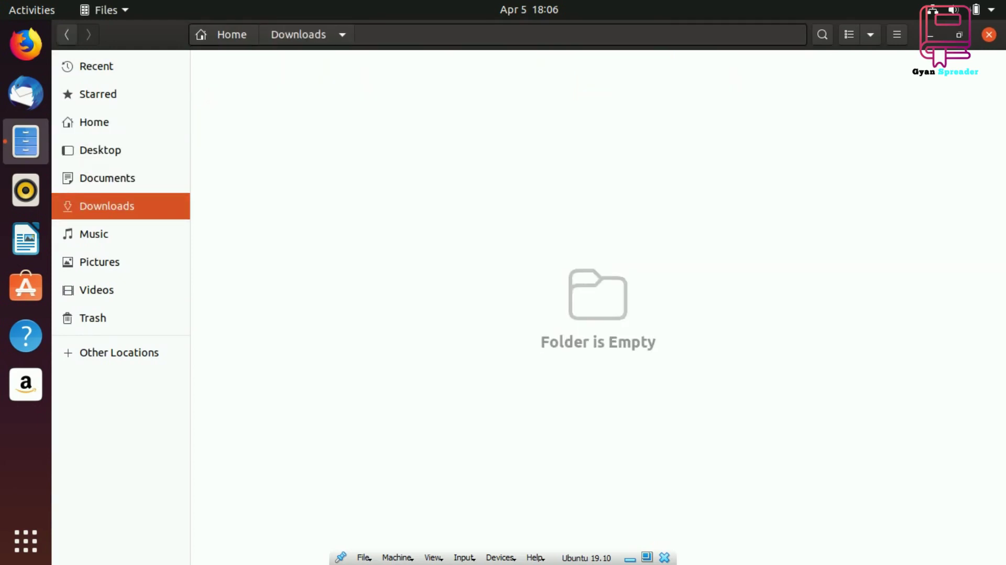
left_click(101, 236)
left_click(101, 262)
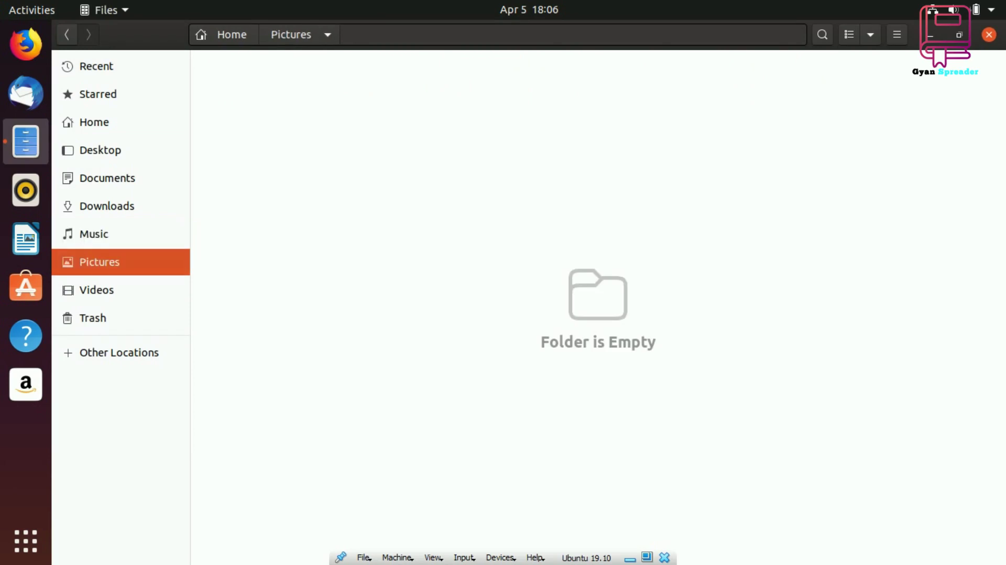
left_click(100, 292)
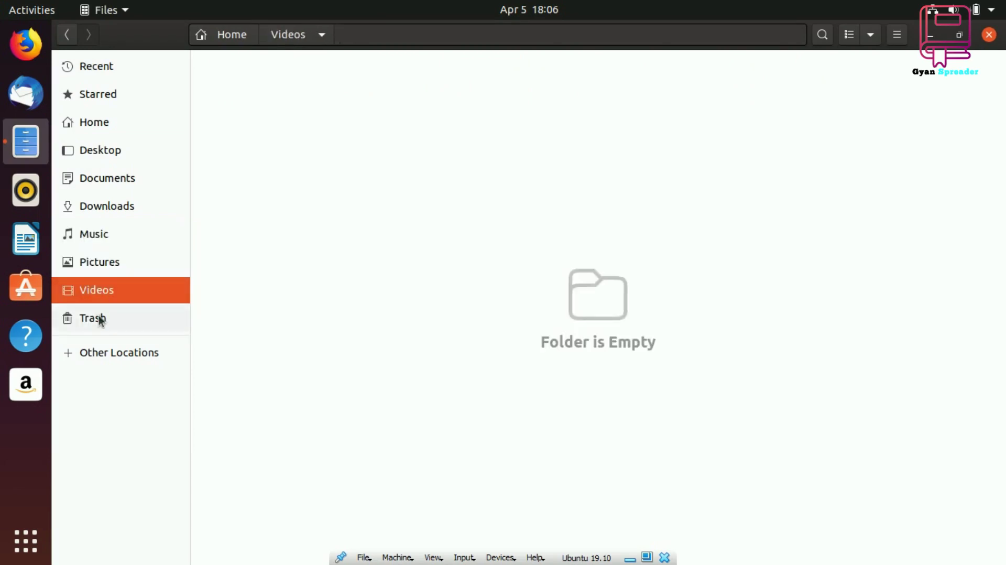
left_click(99, 318)
left_click(115, 350)
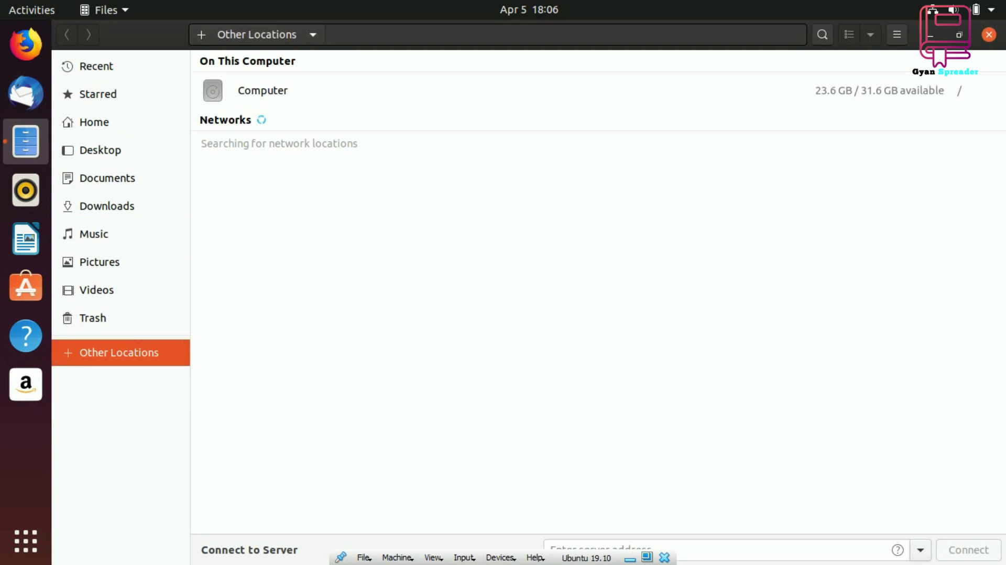
left_click(990, 35)
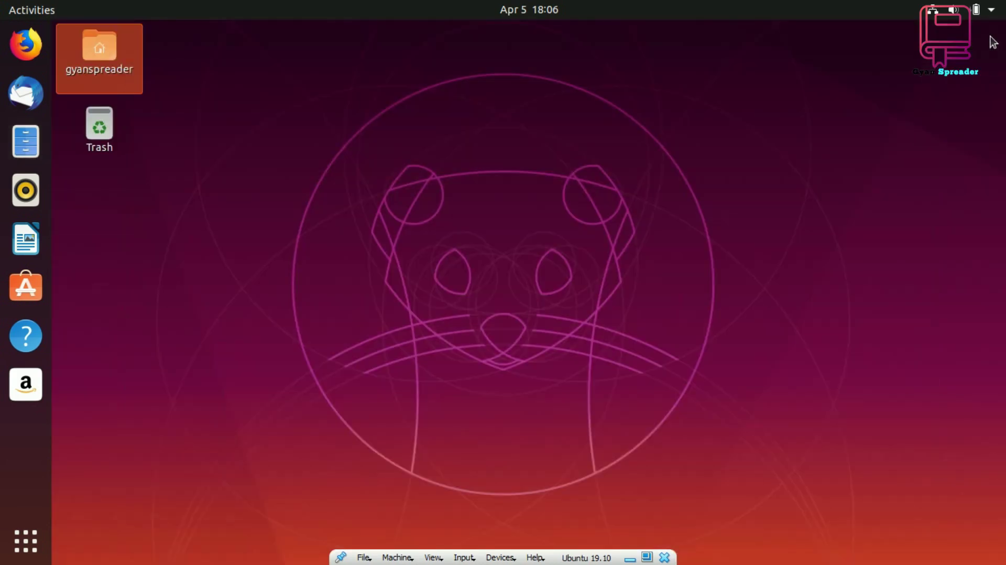
Launch Firefox, open YouTube from the top sites, and search for 'gyan spreader'
left_click(318, 271)
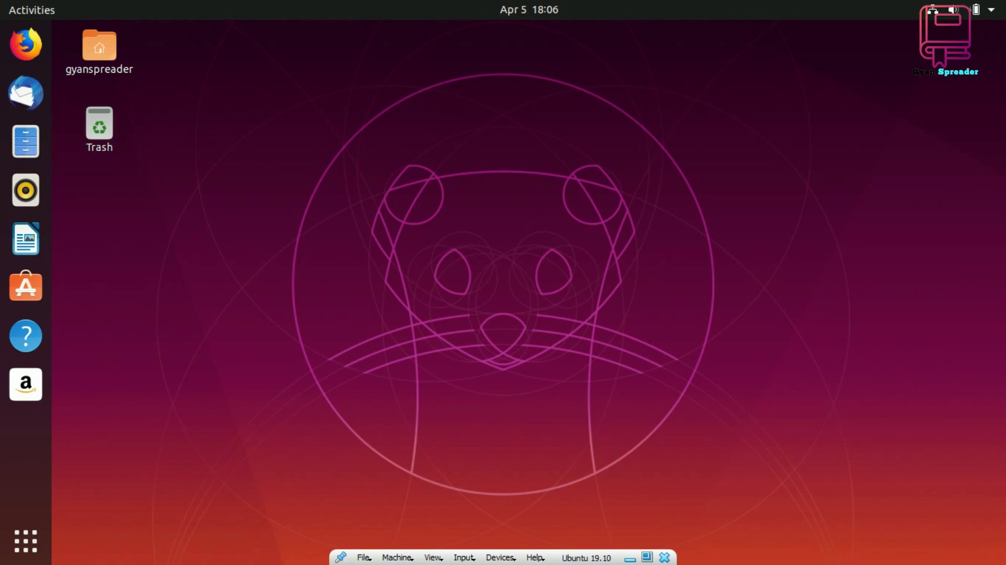
left_click(25, 46)
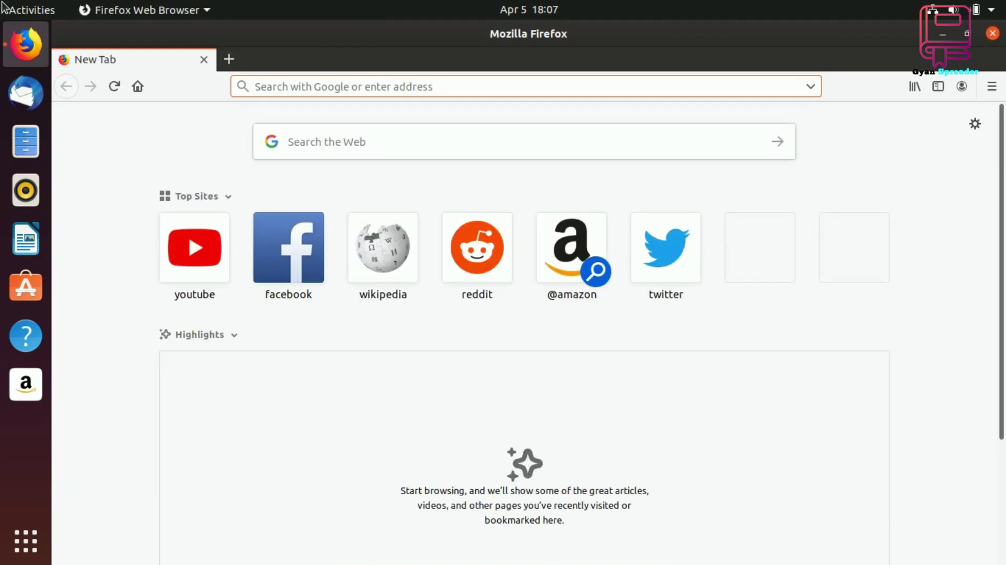
left_click(206, 257)
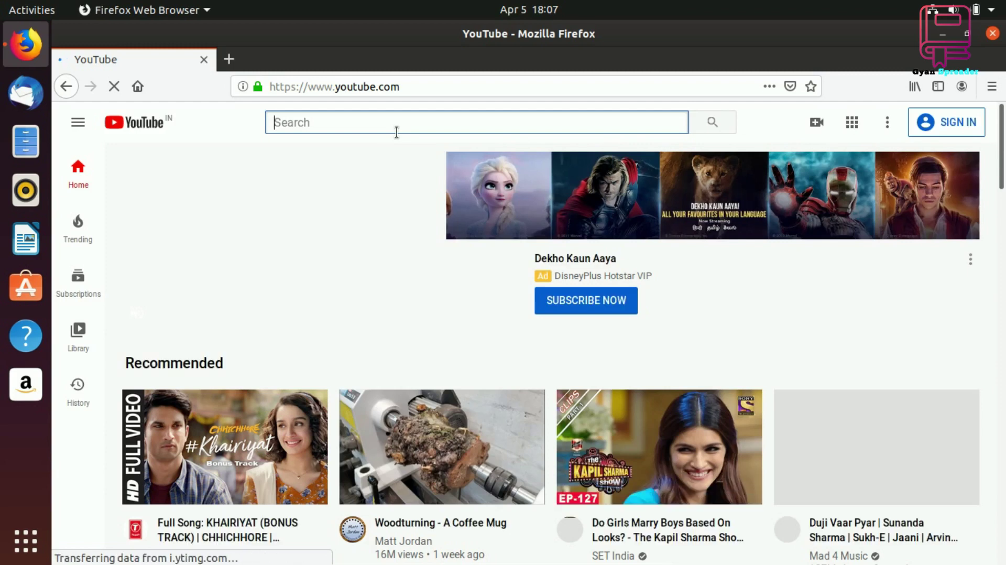
type("gyan ")
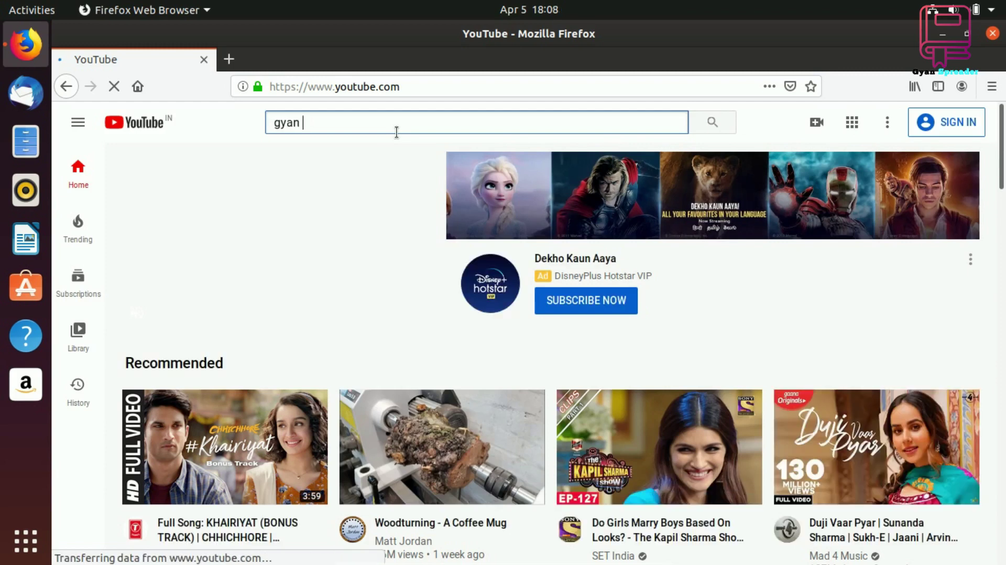
type("spreader")
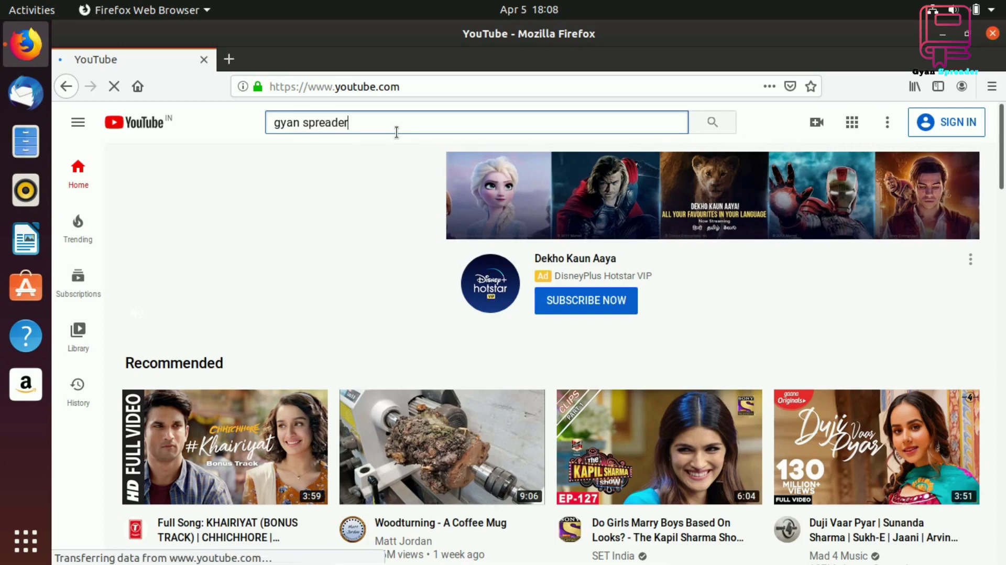
key("Return")
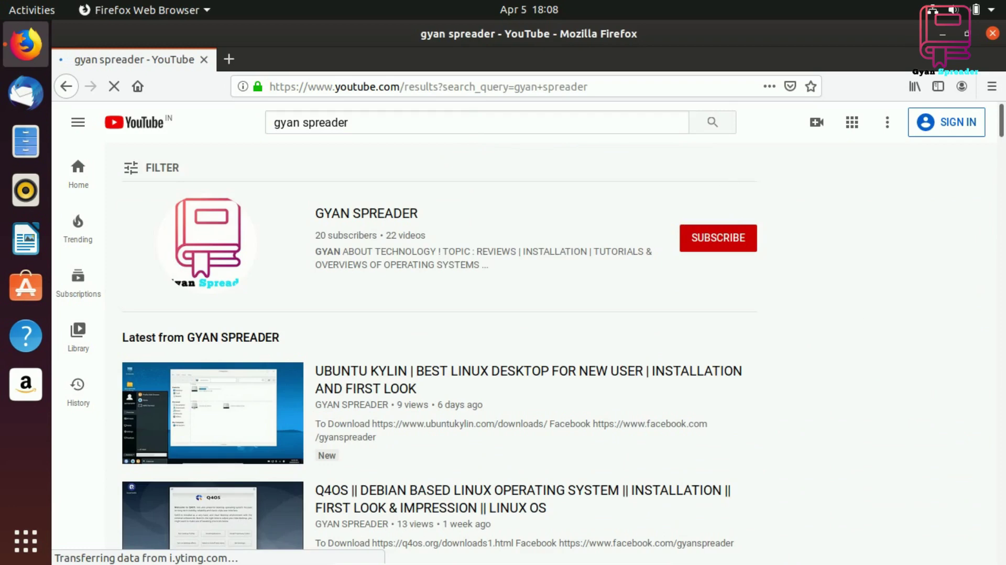
Browse the 'gyan spreader' results and play the 'UBUNTU KYLIN' installation and first-look video
scroll(851, 317, "down", 3)
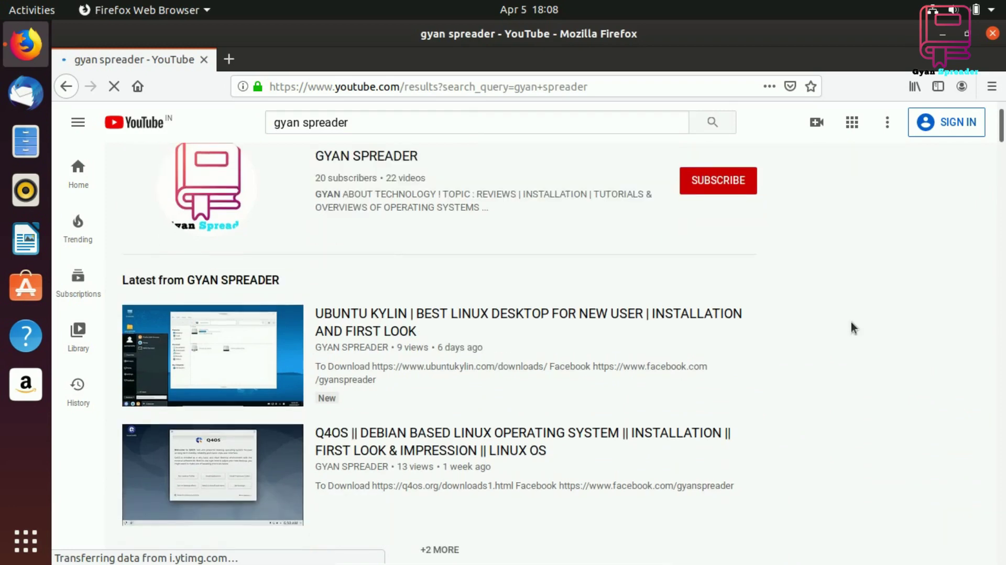
scroll(807, 346, "down", 6)
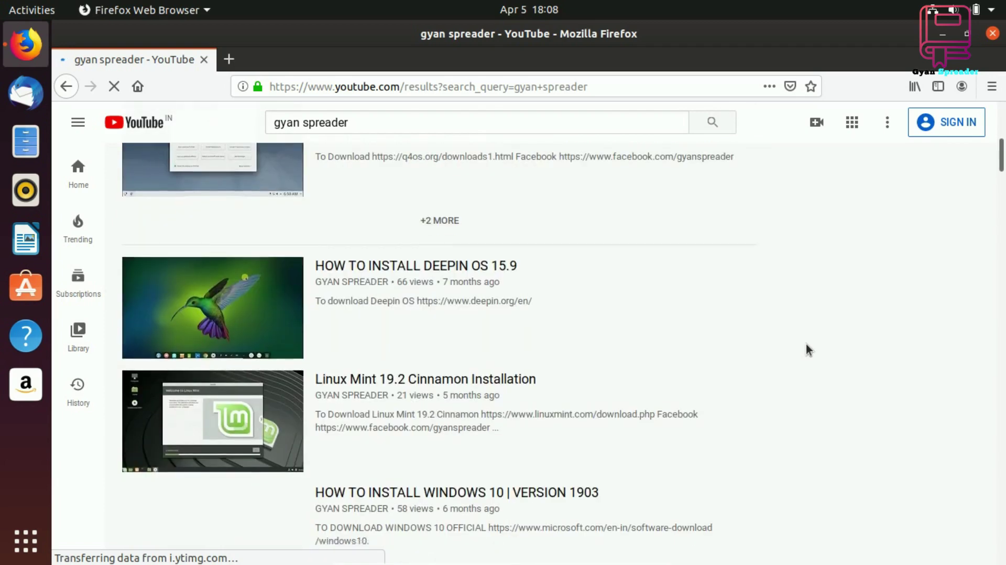
scroll(806, 344, "down", 3)
scroll(806, 344, "down", 2)
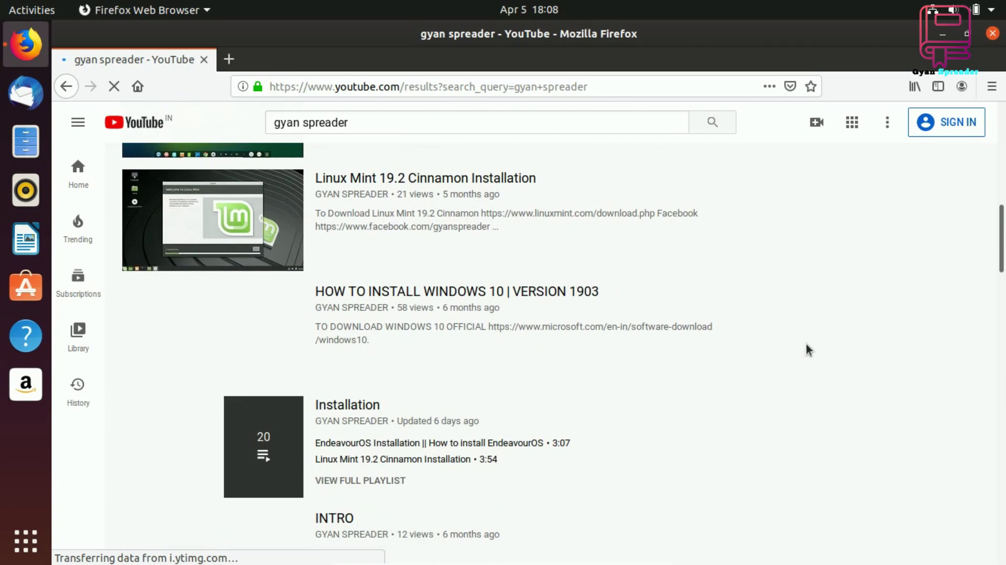
scroll(806, 343, "down", 4)
scroll(806, 344, "up", 5)
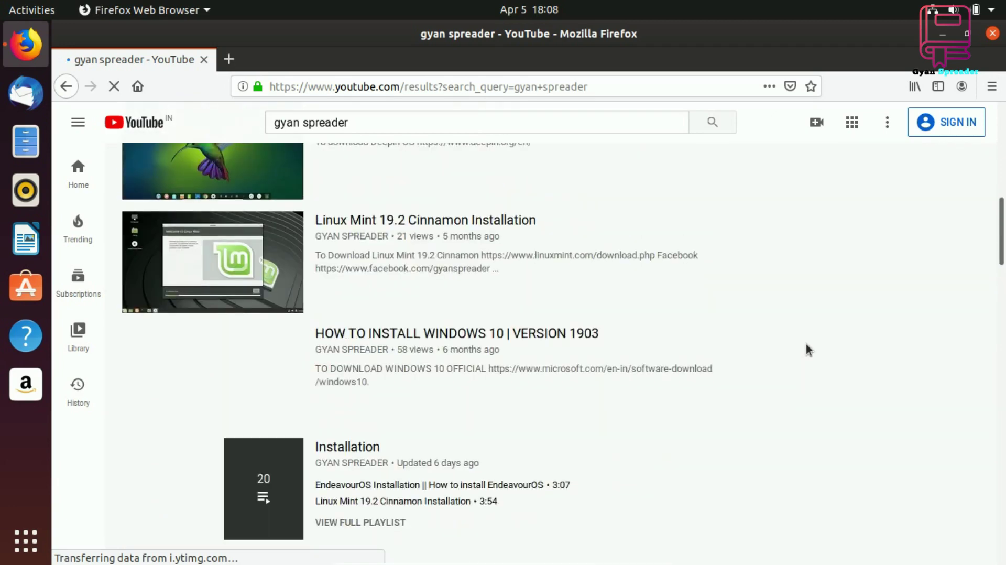
scroll(806, 344, "up", 7)
scroll(806, 343, "up", 5)
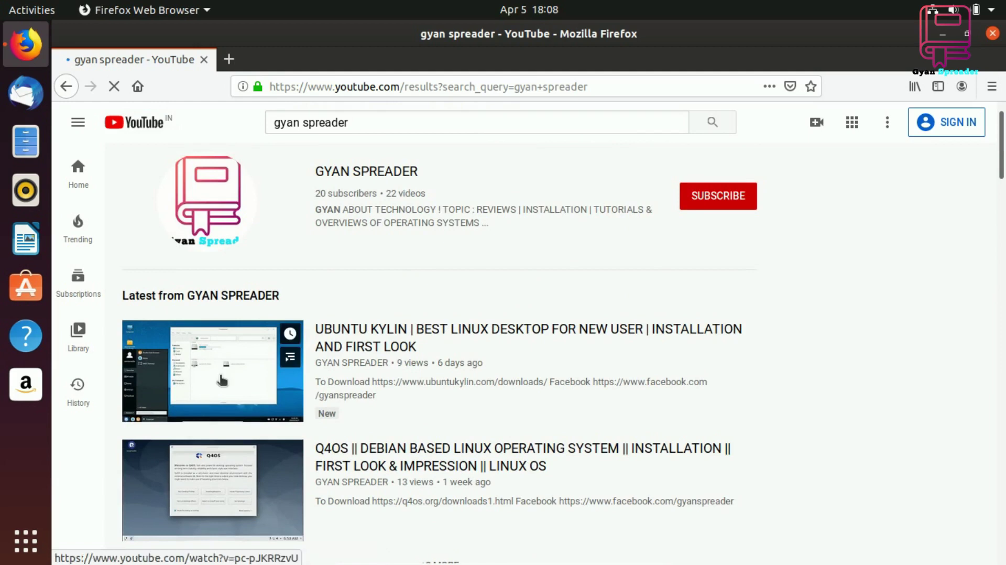
left_click(222, 381)
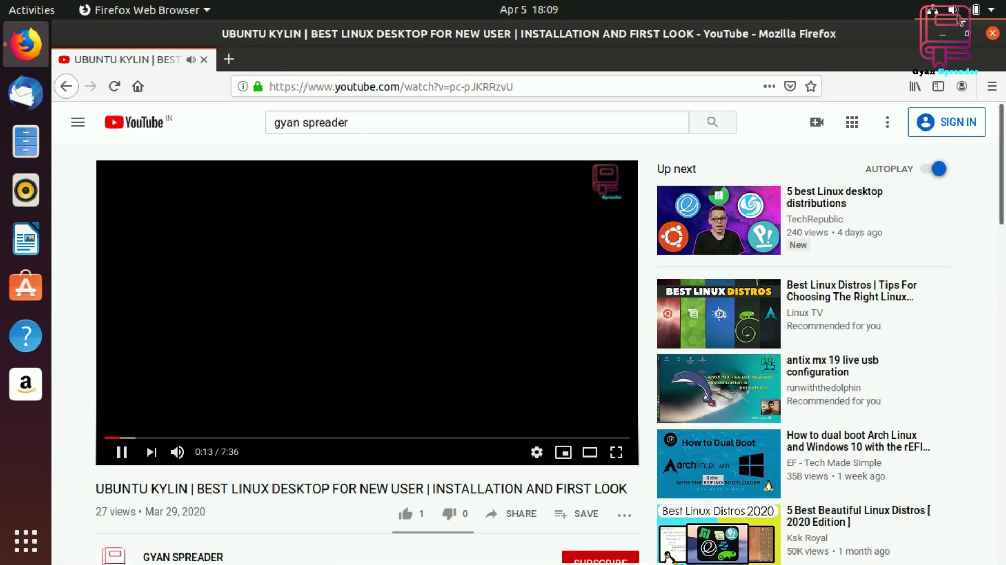
Check the volume in the system menu, then close the Firefox window playing the video
left_click(958, 20)
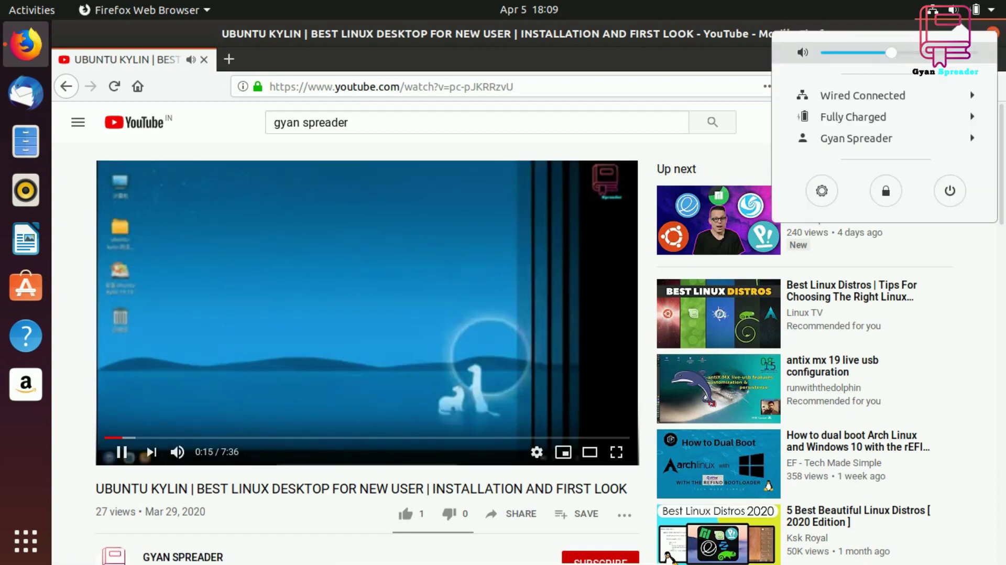
scroll(962, 20, "up", 4)
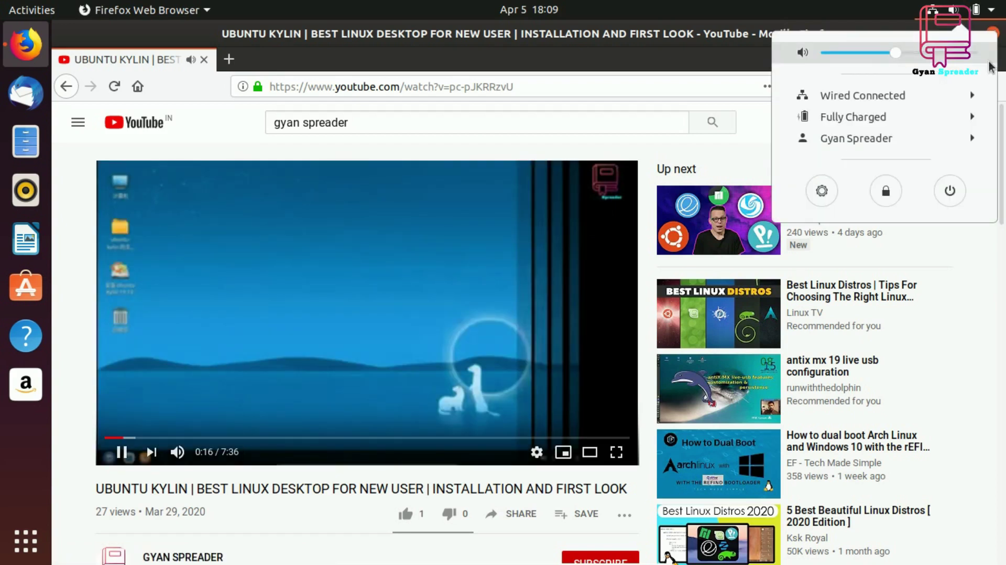
left_click(962, 20)
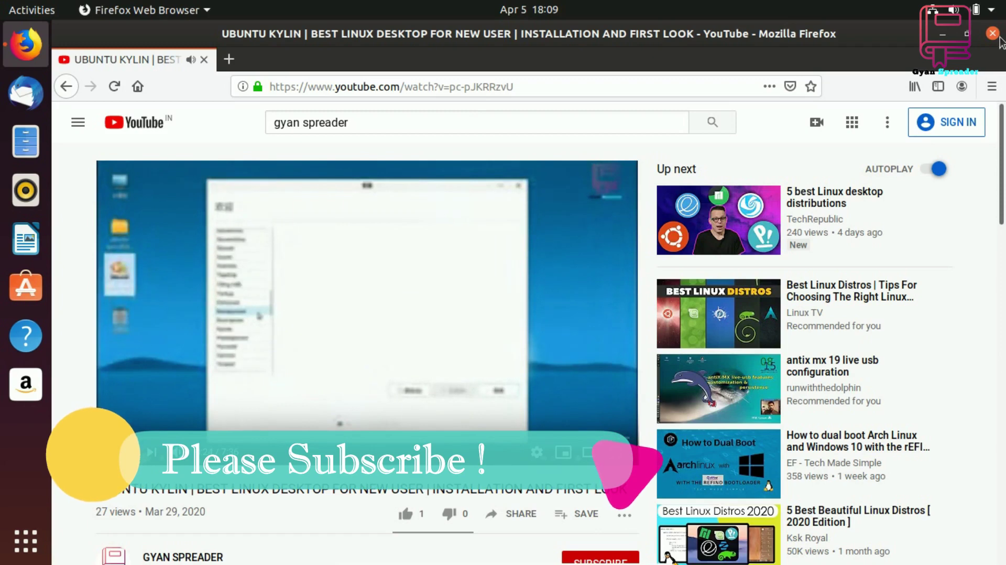
left_click(999, 38)
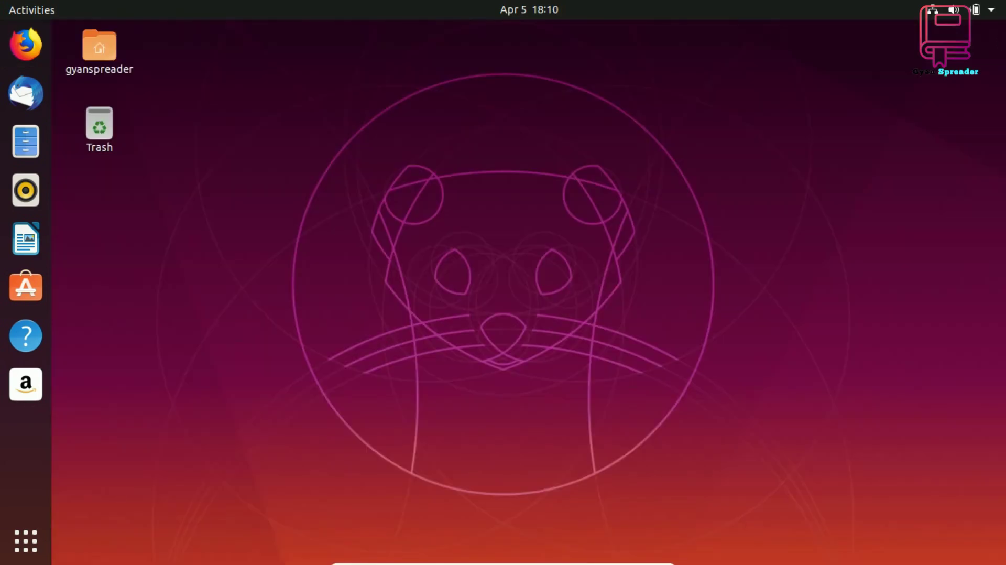
Launch LibreOffice Writer from the dock to get a blank Untitled 1 document
left_click(25, 236)
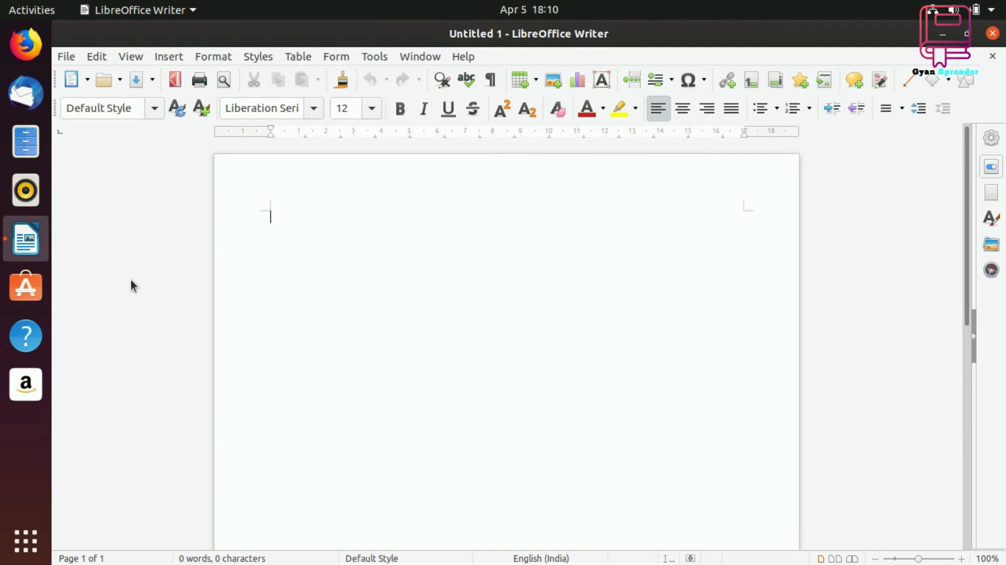
Type 'welcome to gyan spreader', select it, and try superscript and subscript before restoring normal text
type("welcome")
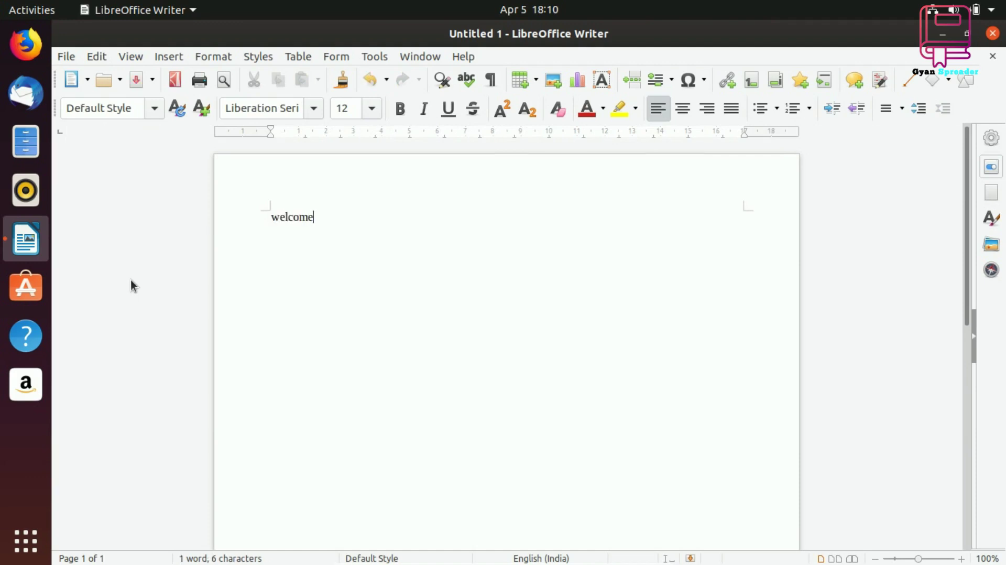
type(" to gy")
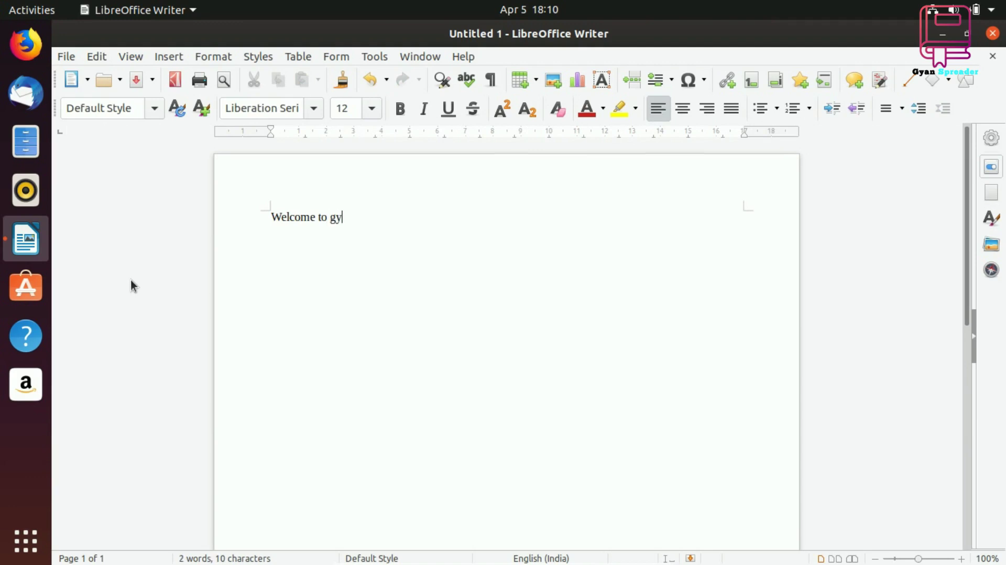
type("an spreader.")
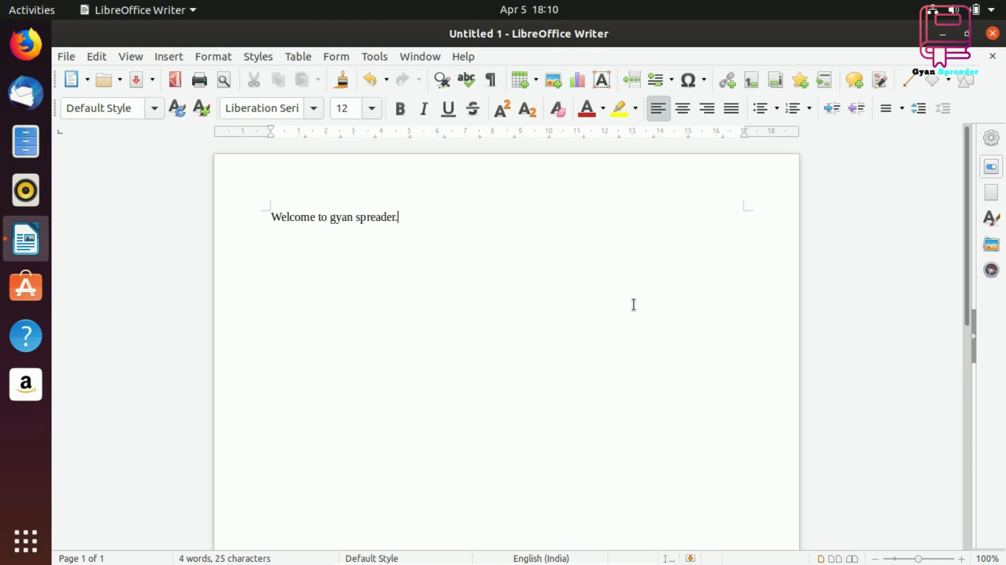
key("ctrl+a")
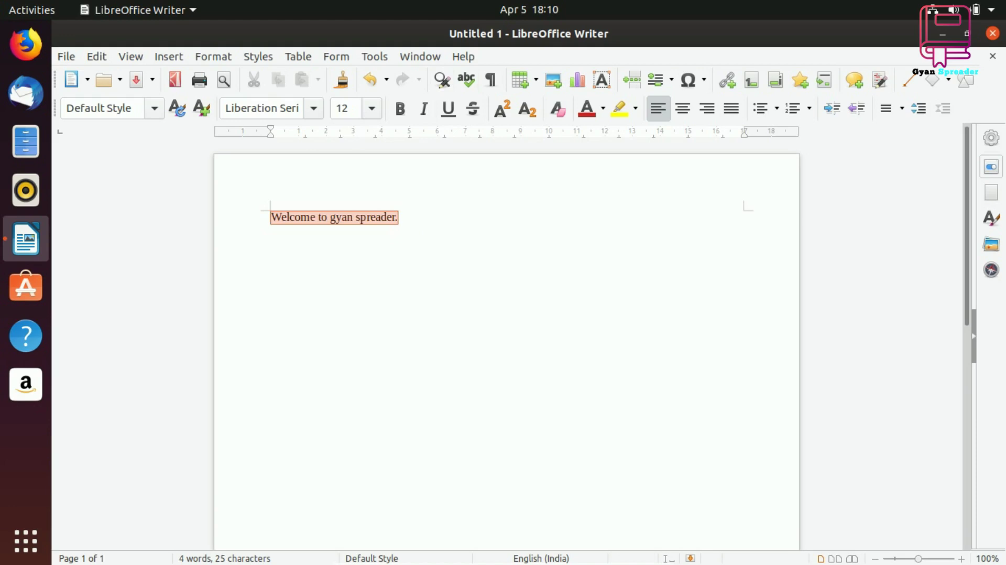
left_click(502, 108)
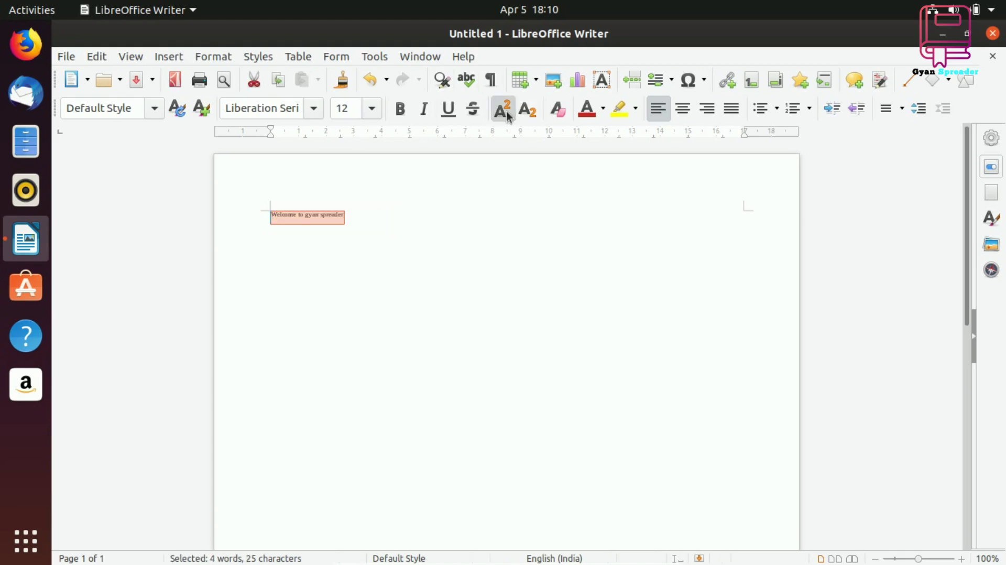
left_click(528, 109)
left_click(537, 115)
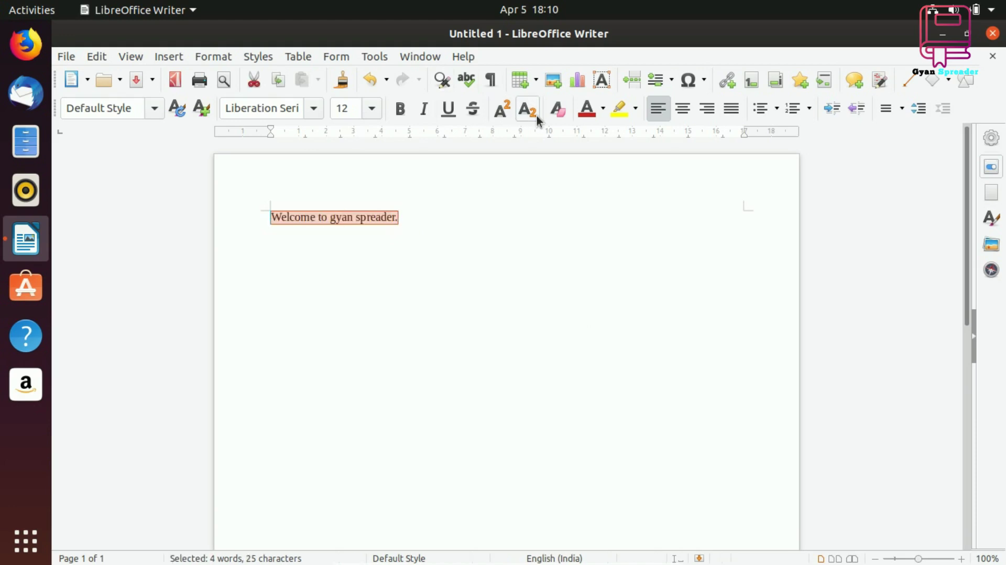
Make the line bold, then close the document without saving
left_click(401, 109)
left_click(489, 339)
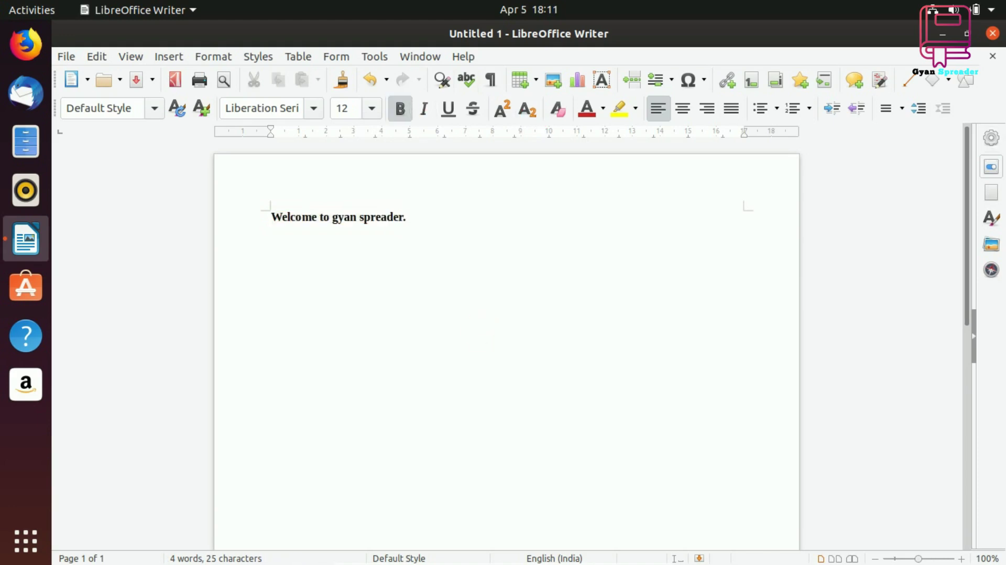
left_click(993, 54)
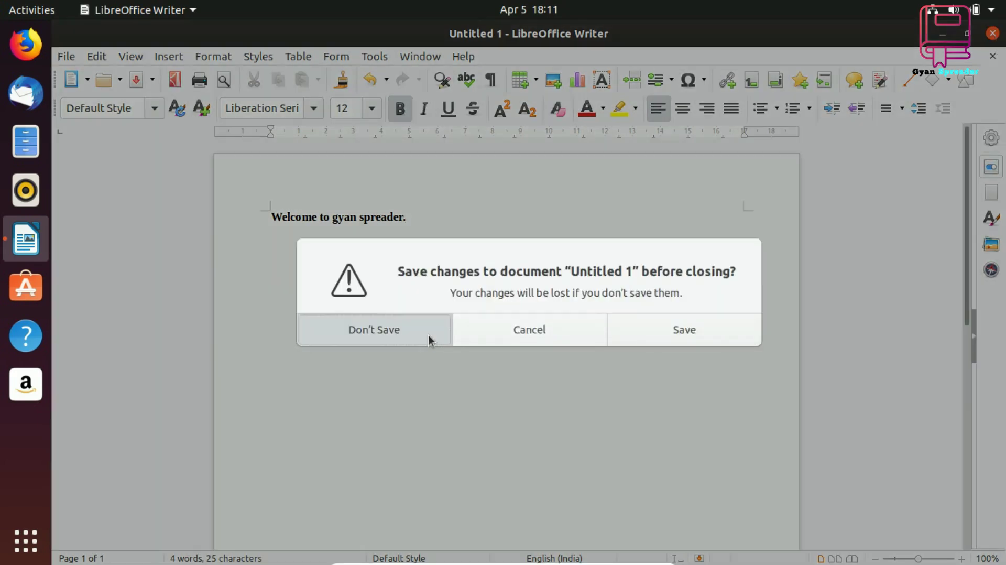
left_click(429, 339)
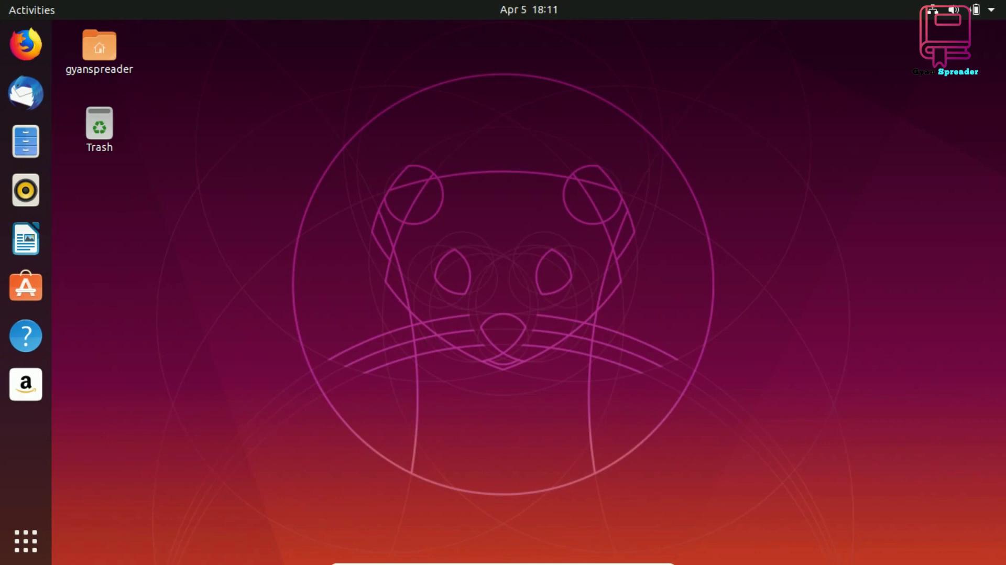
Launch Ubuntu Software, scroll through the featured apps, and open the Productivity category
left_click(25, 287)
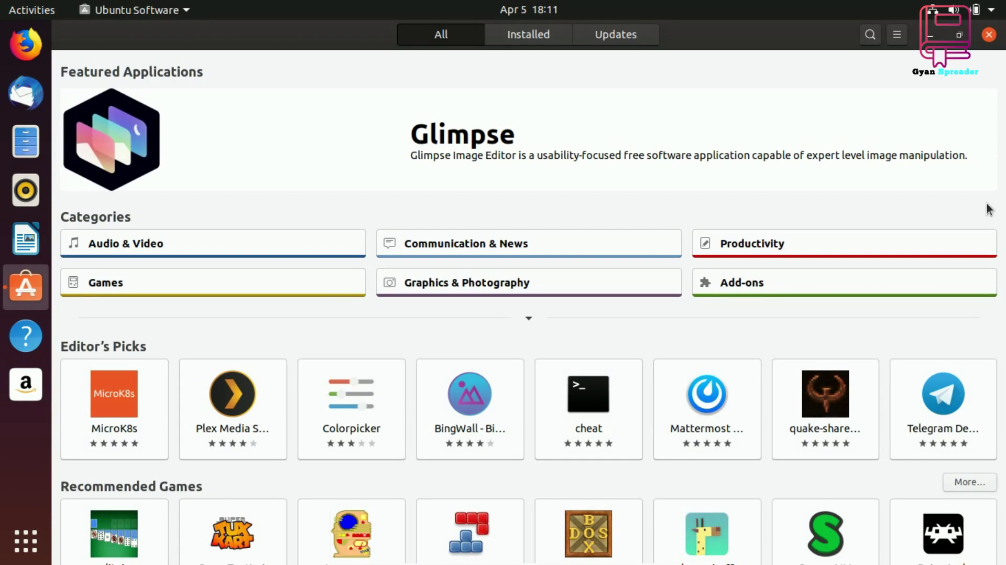
scroll(989, 210, "down", 2)
scroll(989, 209, "down", 4)
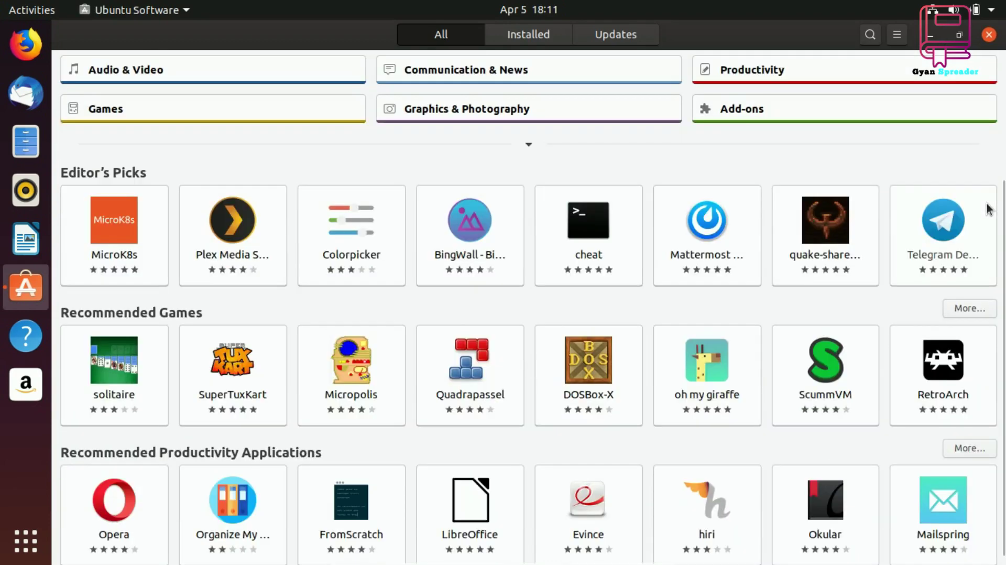
scroll(989, 209, "down", 1)
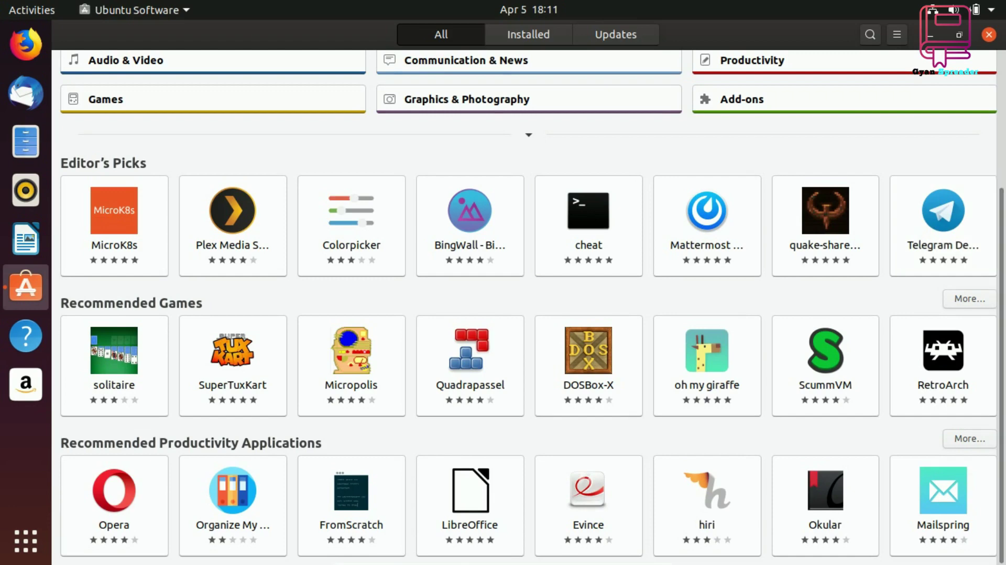
left_click(969, 440)
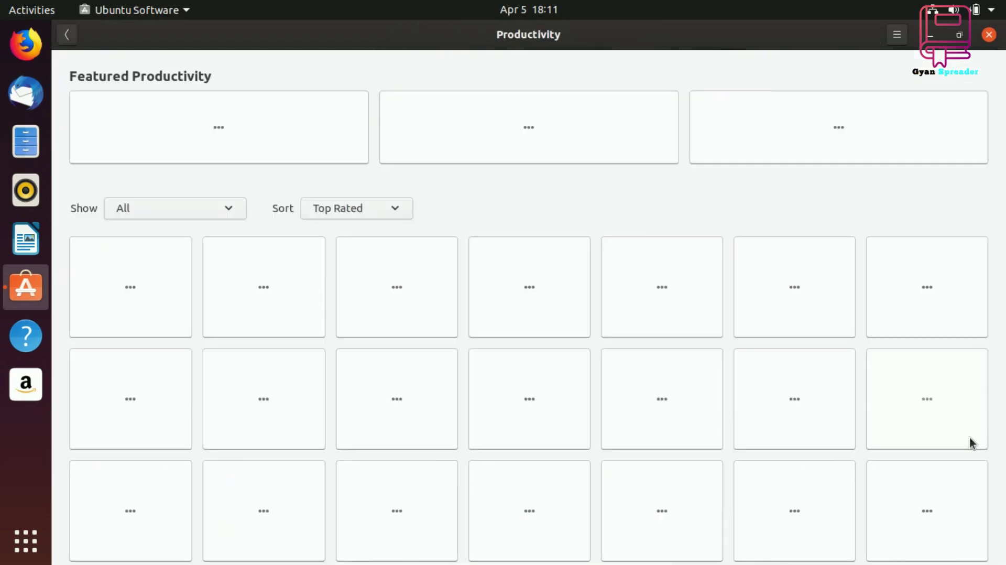
Scroll down through the full Productivity apps grid and a little back up
scroll(970, 214, "down", 2)
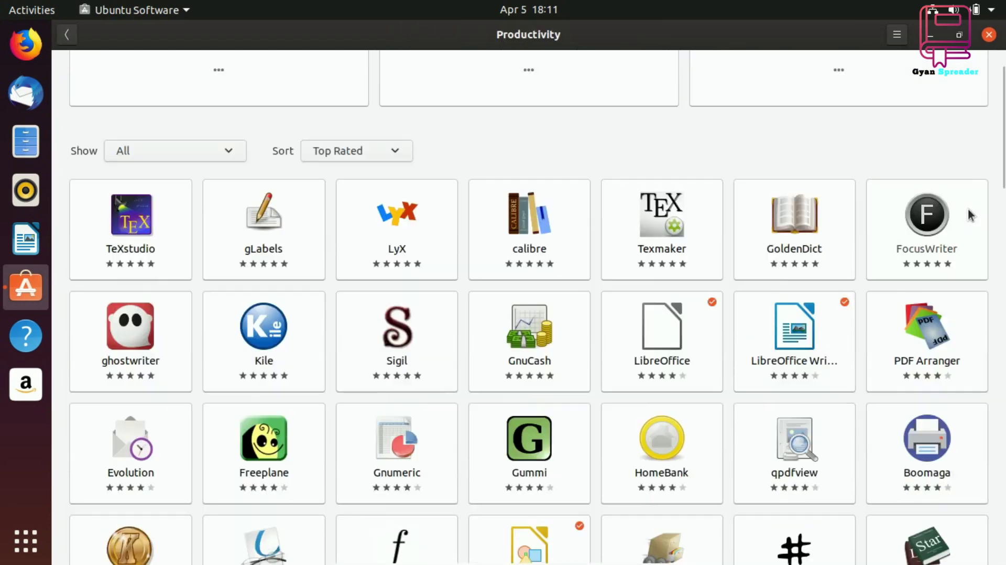
scroll(970, 214, "down", 2)
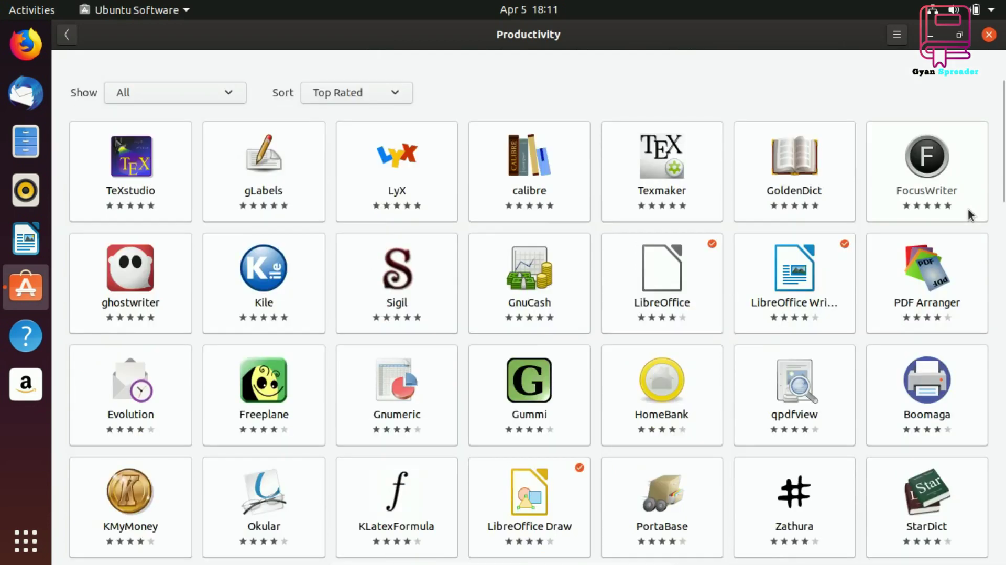
scroll(970, 215, "down", 4)
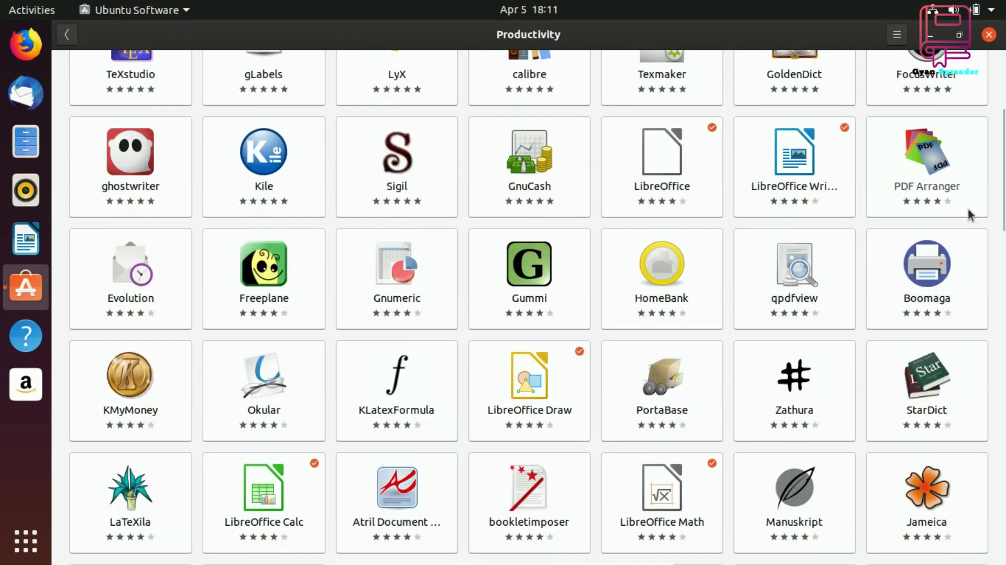
scroll(970, 215, "down", 4)
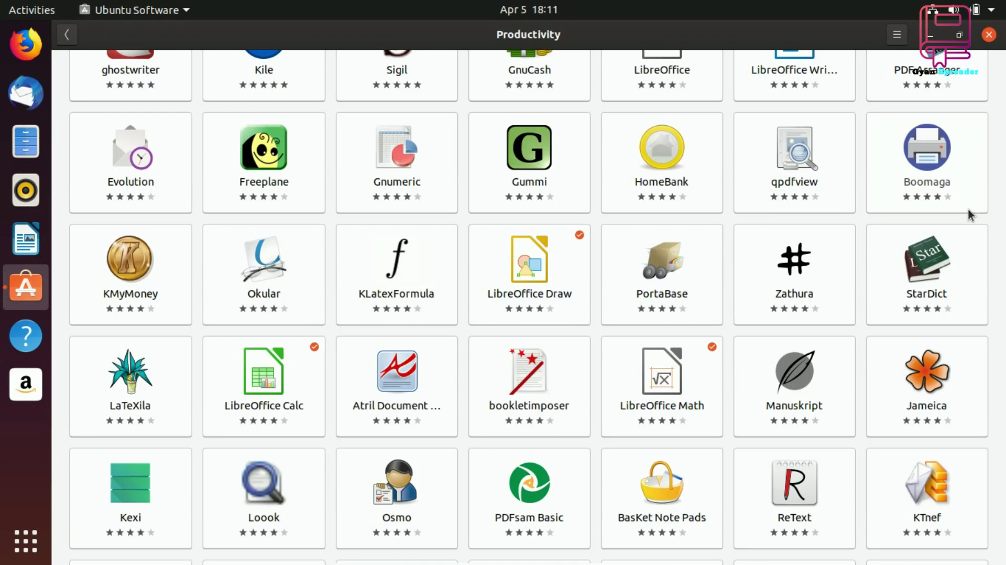
scroll(971, 215, "down", 4)
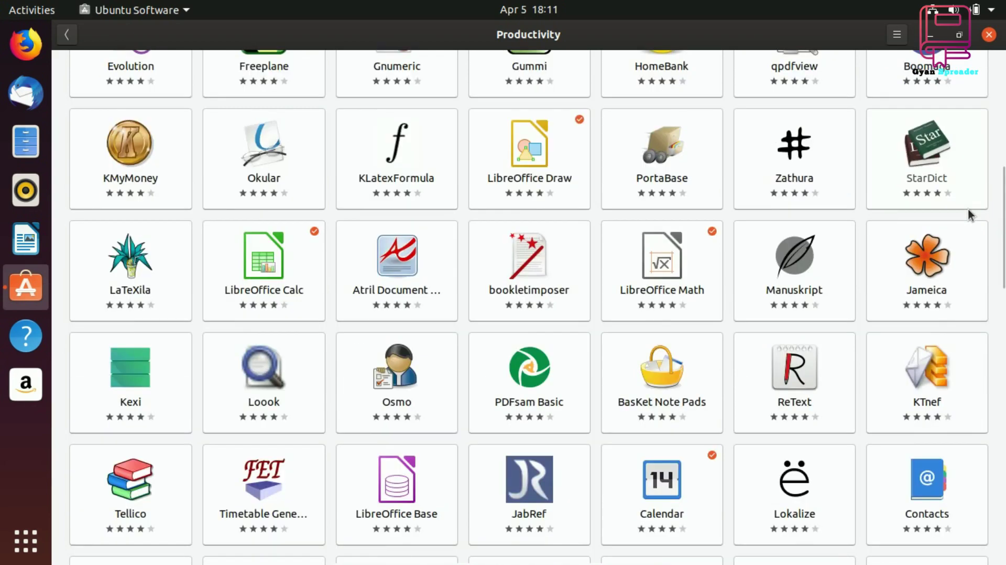
scroll(970, 215, "down", 2)
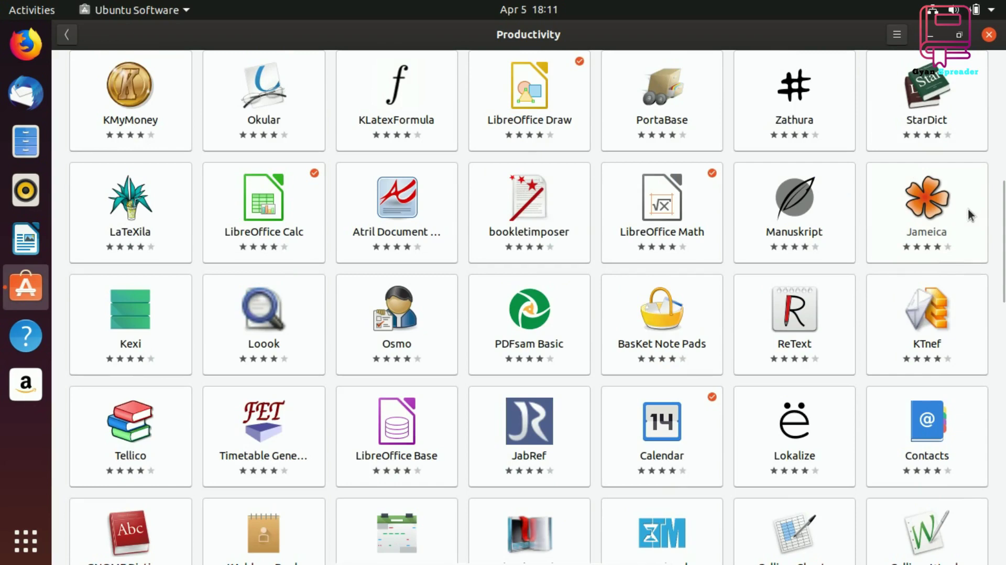
scroll(970, 215, "down", 2)
scroll(968, 210, "down", 4)
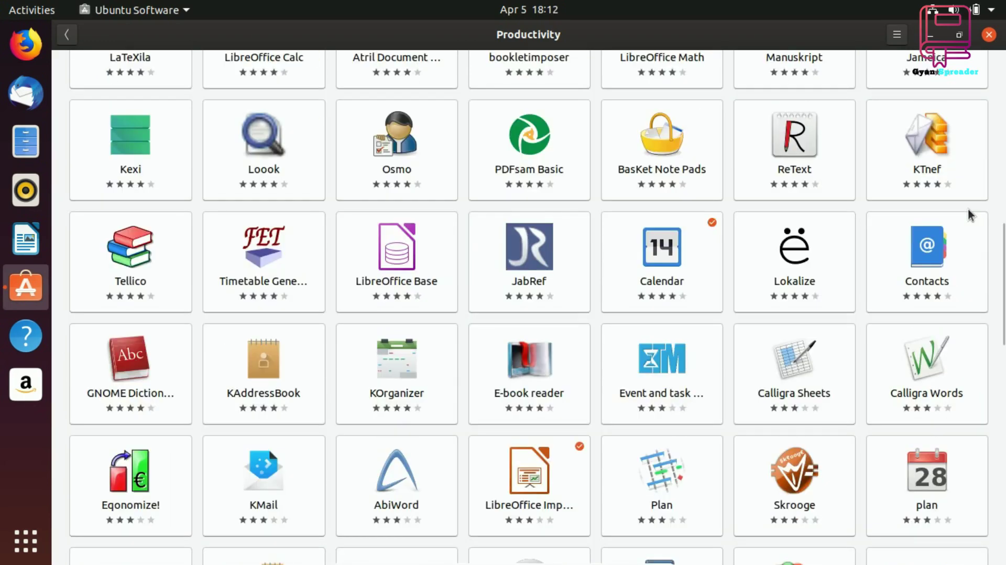
scroll(970, 215, "down", 4)
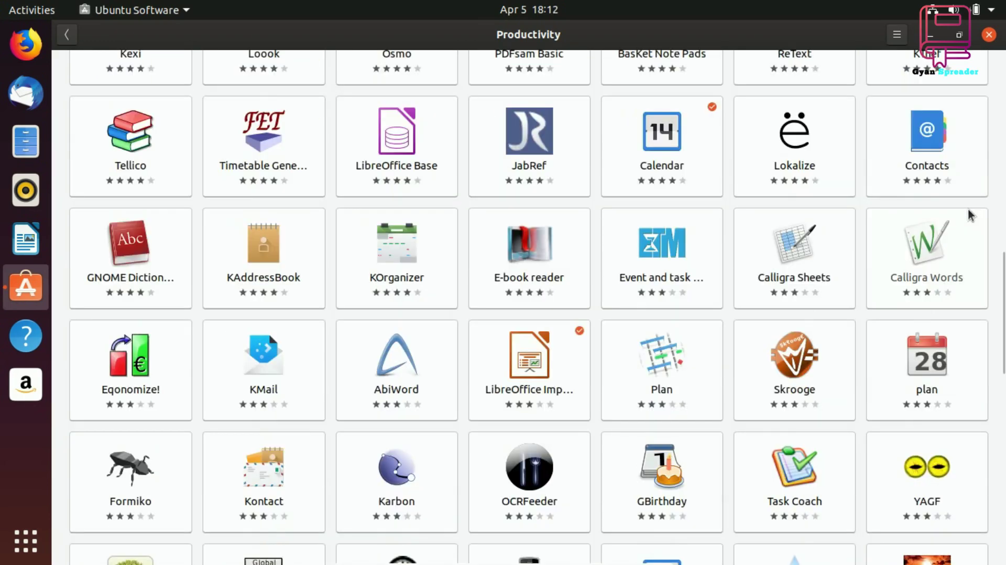
scroll(970, 215, "down", 4)
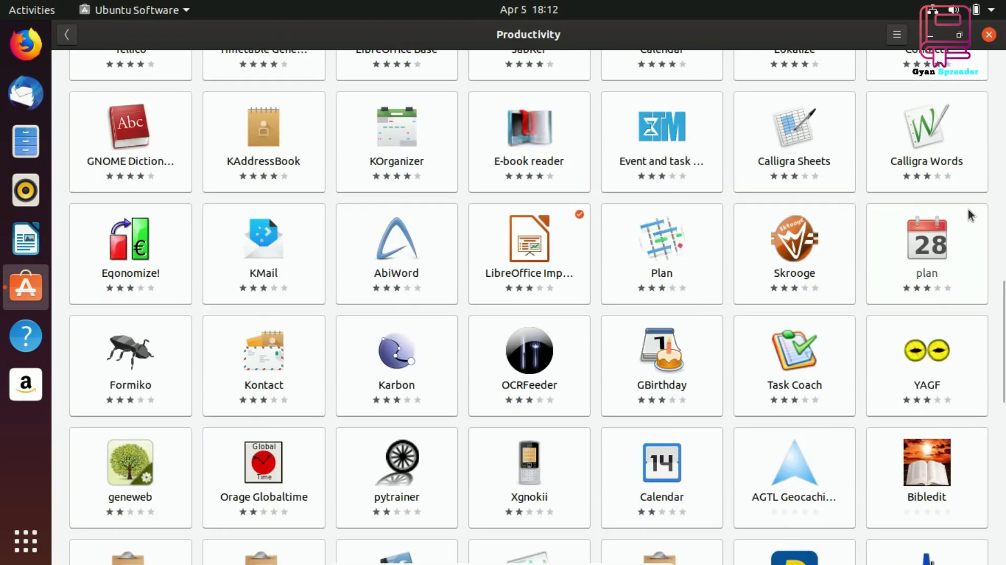
scroll(971, 215, "down", 4)
scroll(970, 215, "down", 4)
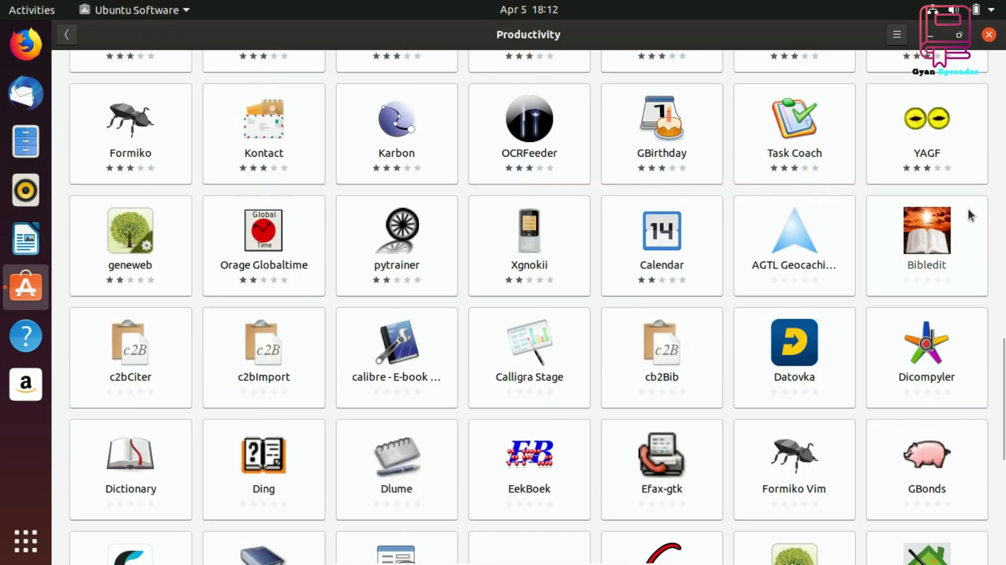
scroll(970, 215, "down", 4)
scroll(970, 215, "down", 6)
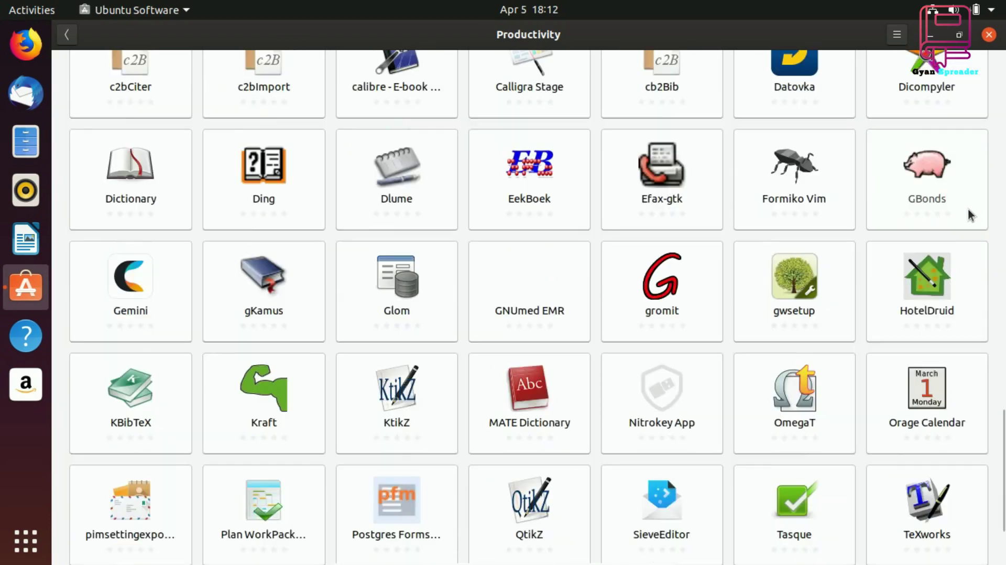
scroll(970, 214, "down", 4)
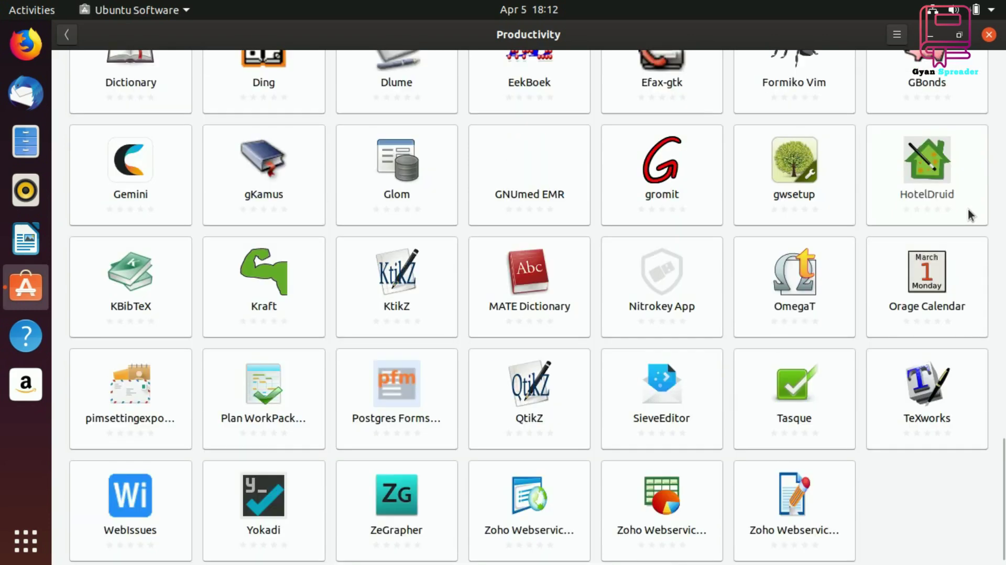
scroll(970, 215, "down", 1)
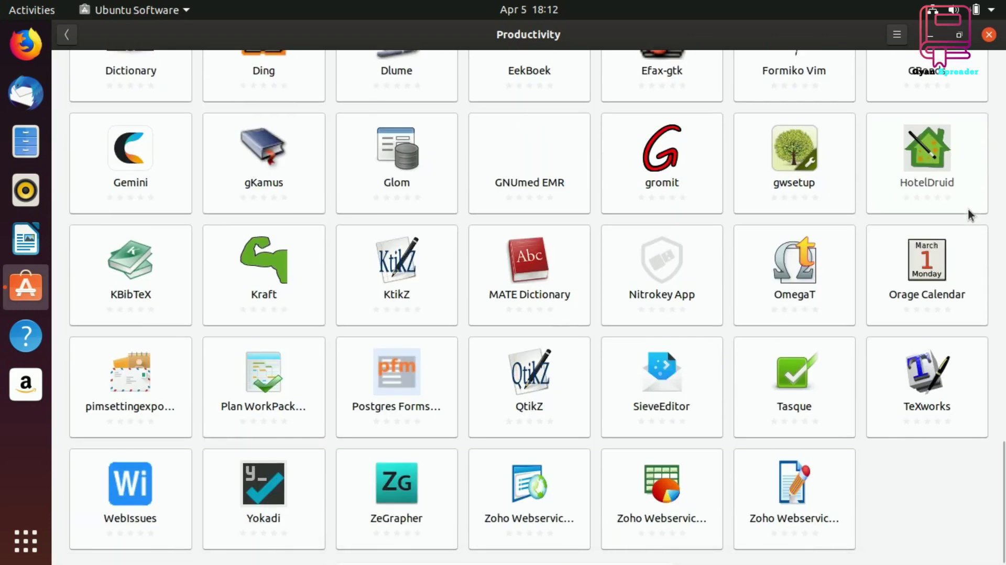
scroll(970, 215, "up", 20)
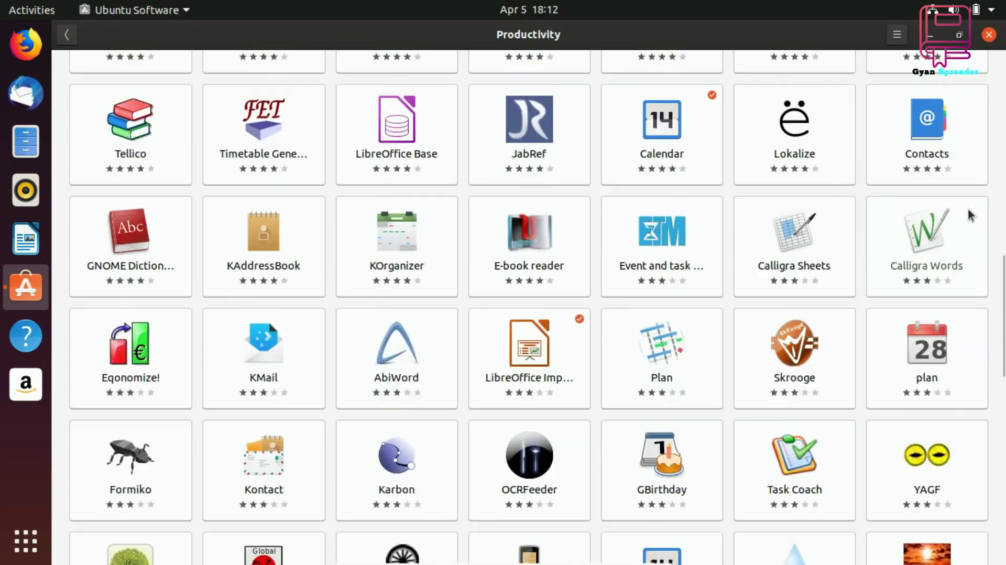
scroll(970, 215, "up", 15)
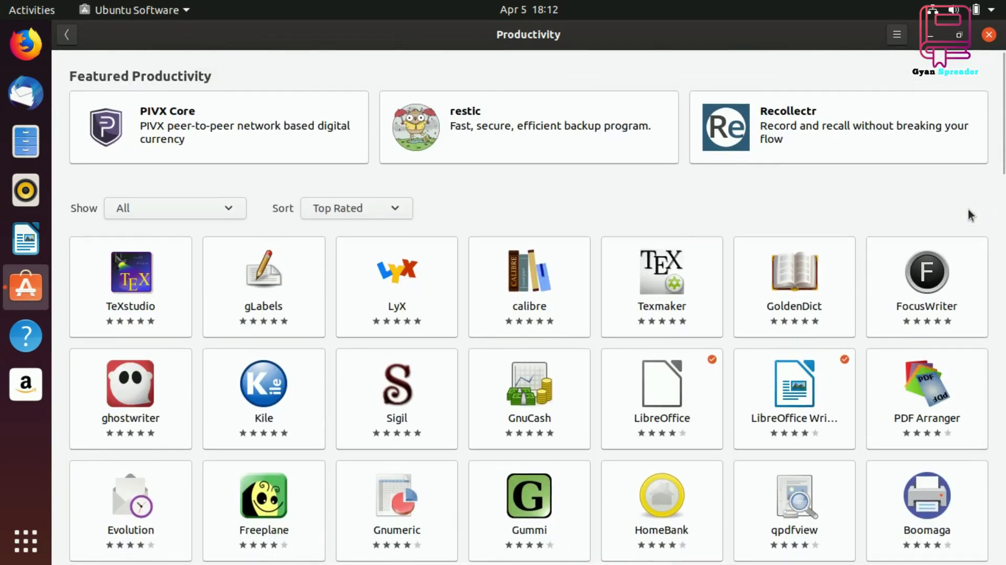
Return to the Explore page and open the Audio & Video category
left_click(66, 38)
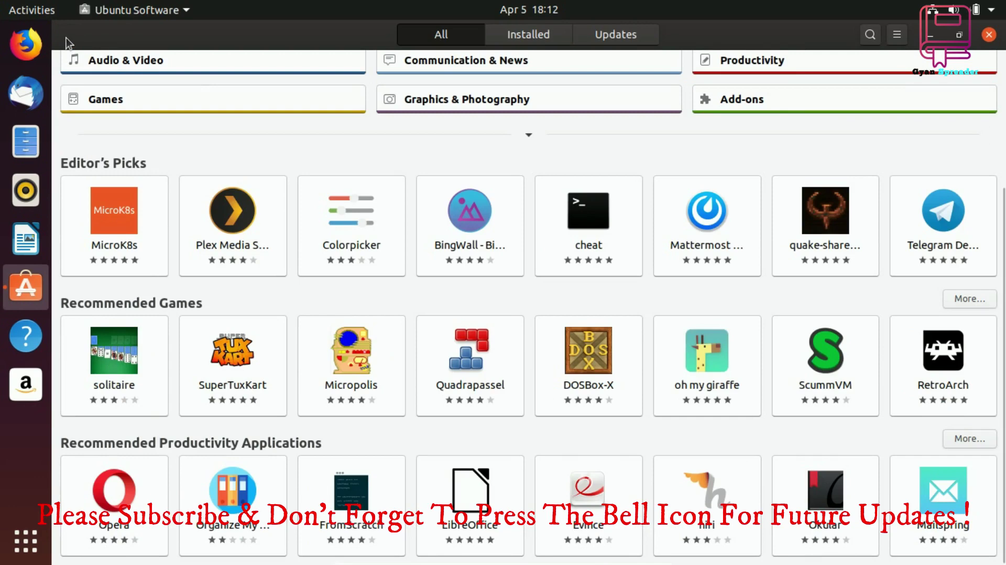
scroll(215, 148, "up", 4)
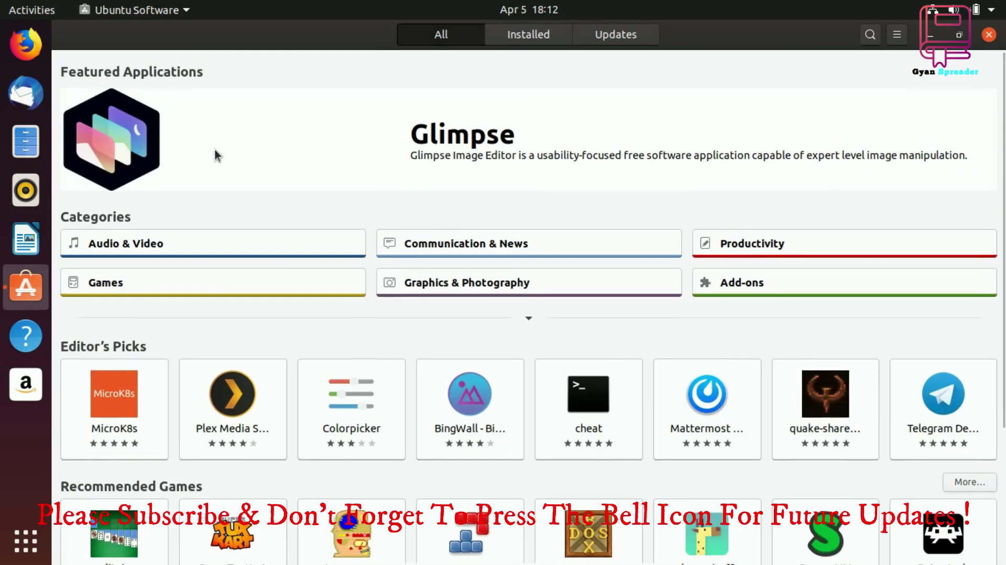
left_click(219, 243)
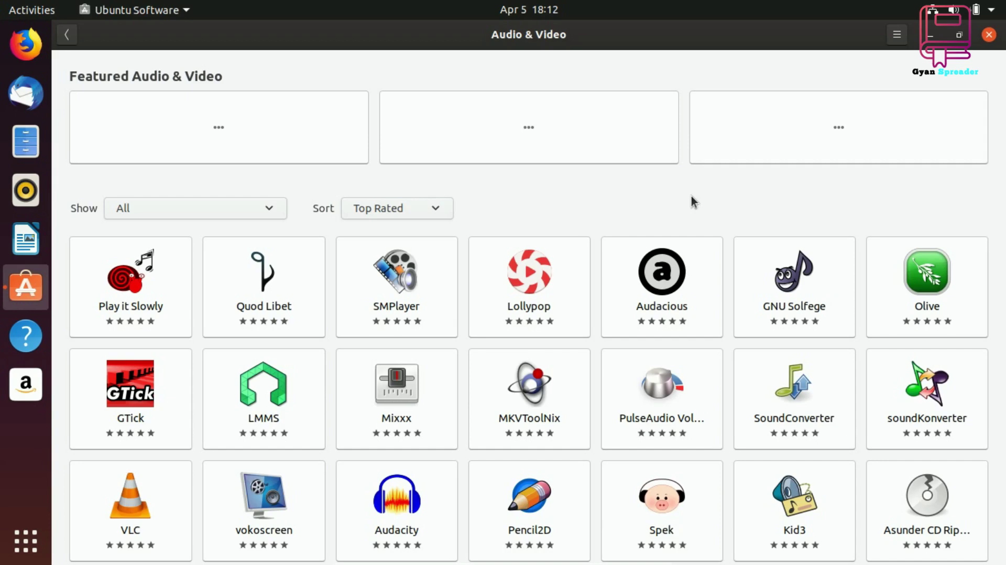
Scroll down the Audio & Video app grid and back, then open VLC's details page
scroll(692, 201, "down", 2)
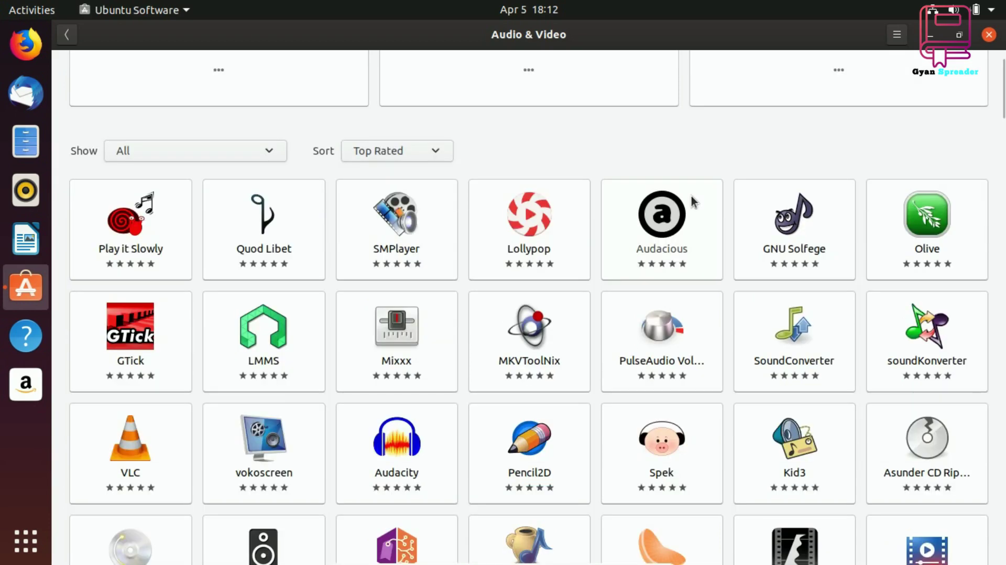
scroll(691, 196, "down", 6)
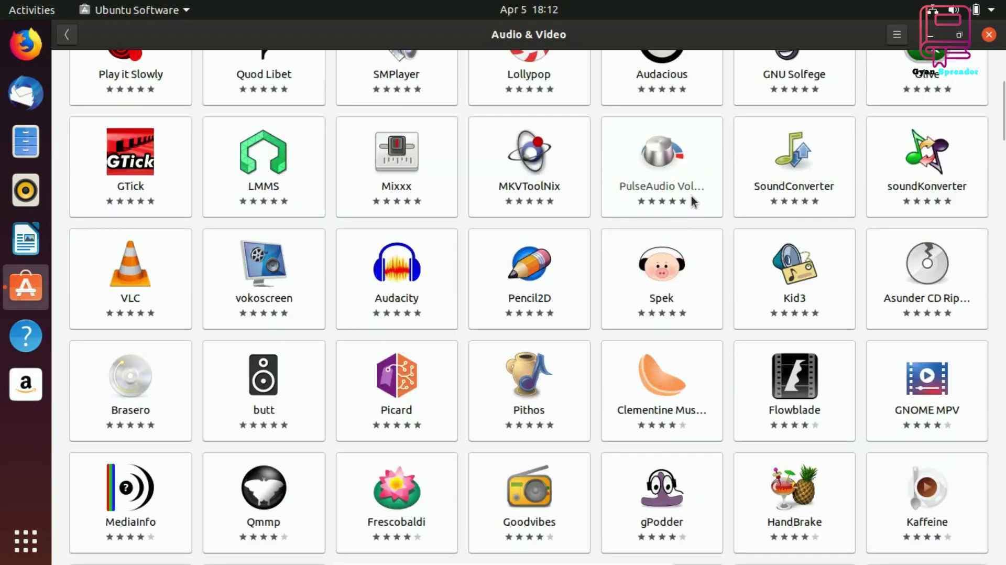
scroll(691, 196, "down", 6)
scroll(691, 196, "down", 8)
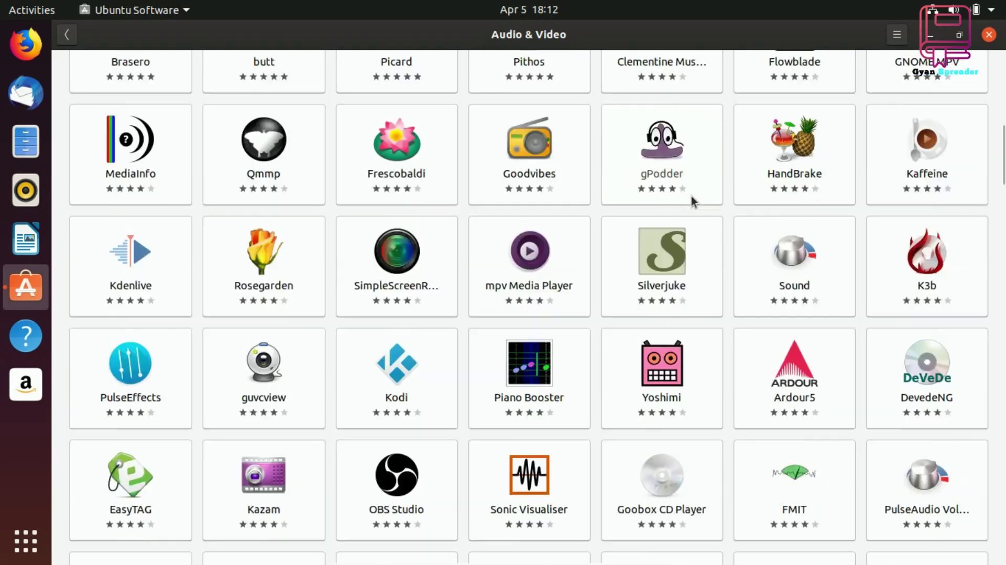
scroll(691, 196, "down", 4)
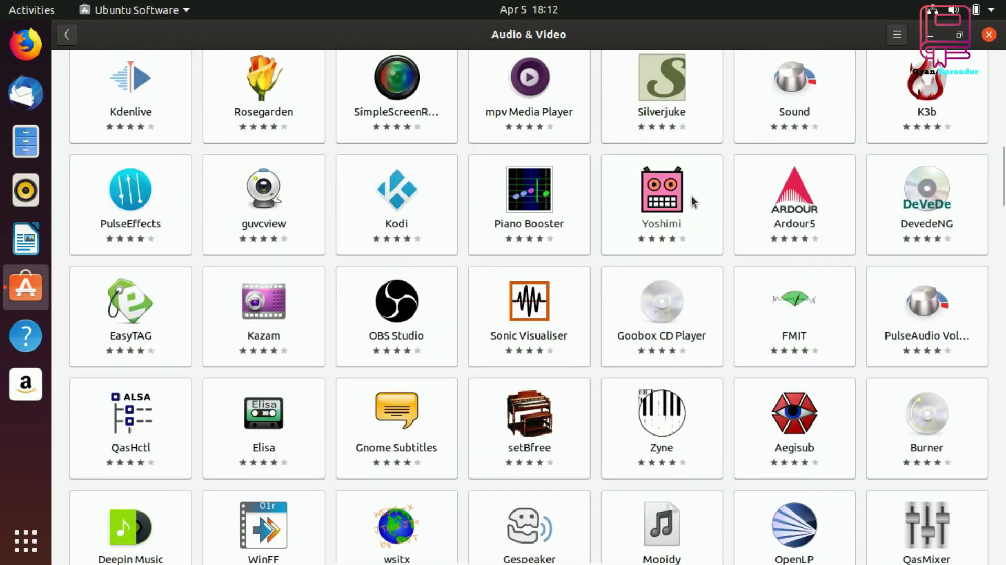
scroll(691, 196, "down", 6)
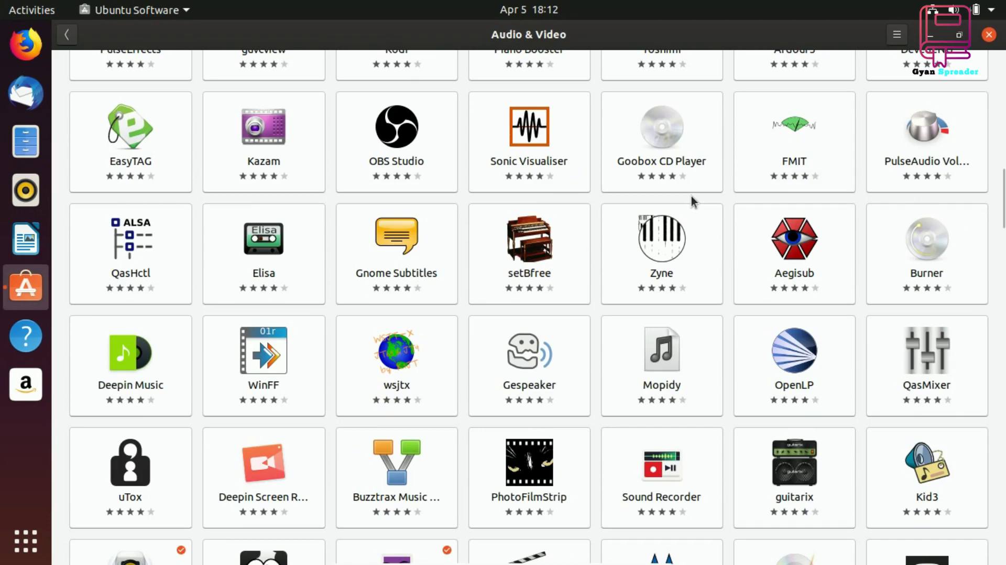
scroll(691, 196, "down", 4)
scroll(691, 196, "down", 6)
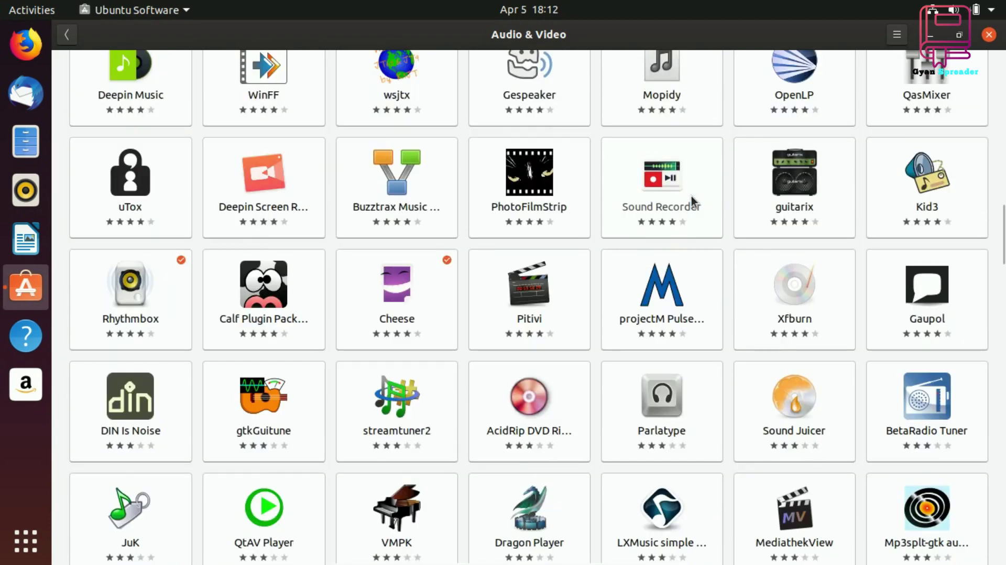
scroll(691, 196, "down", 4)
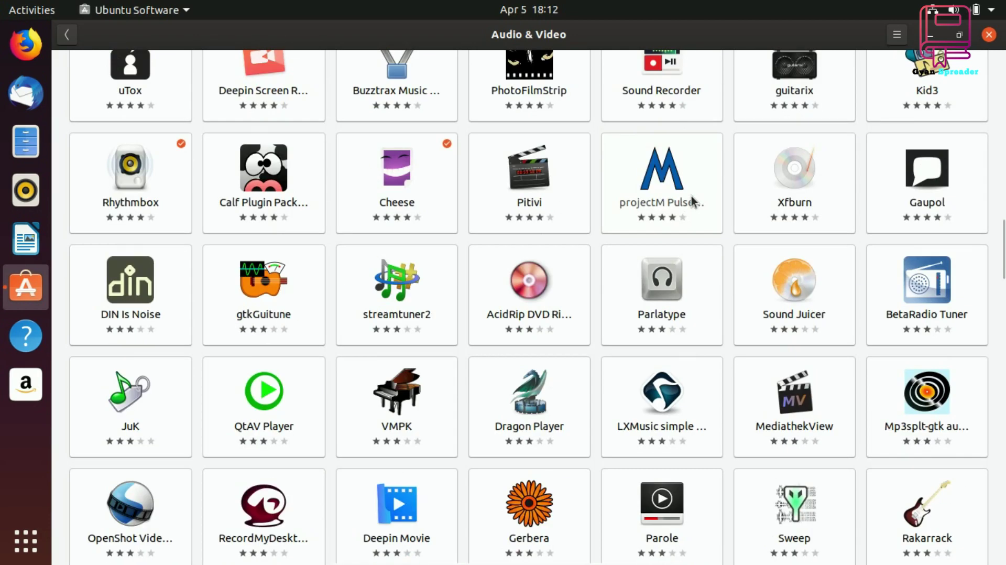
scroll(690, 196, "down", 8)
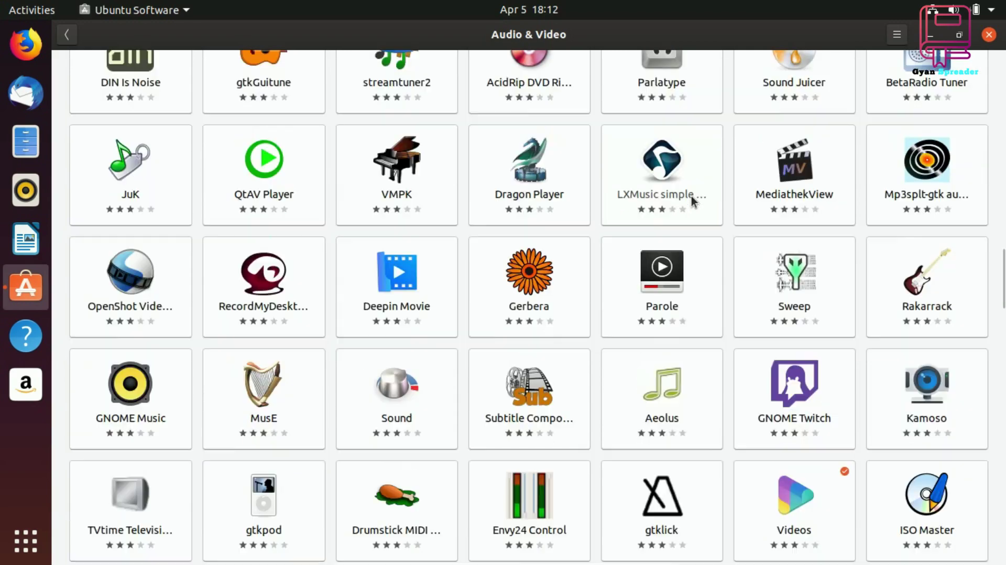
scroll(691, 198, "down", 8)
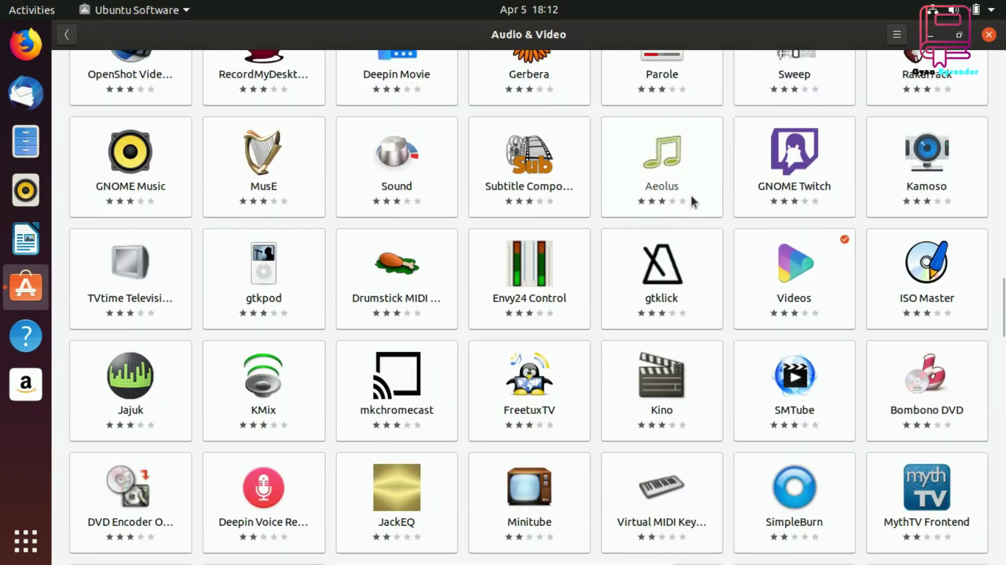
scroll(691, 200, "down", 8)
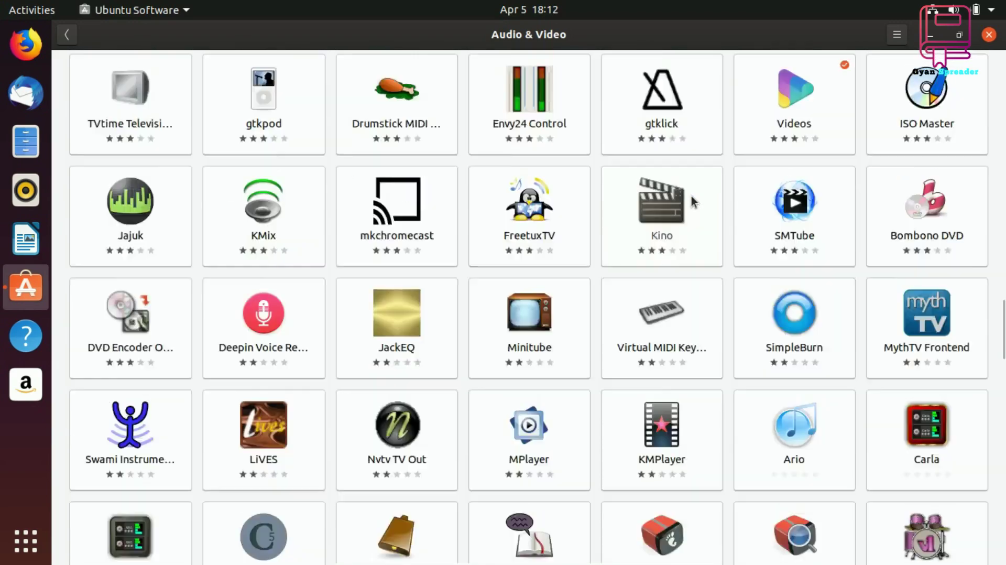
scroll(692, 201, "down", 4)
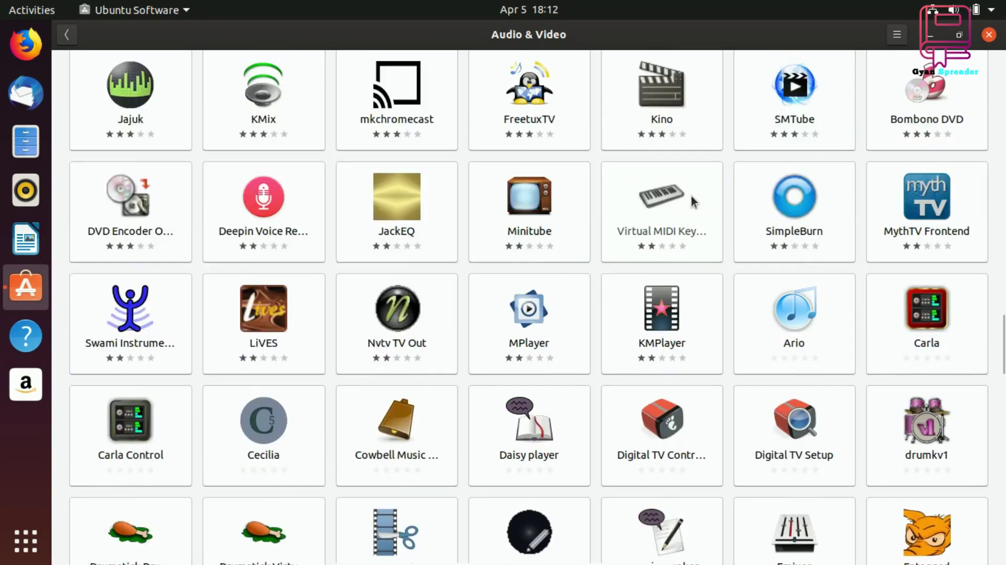
scroll(691, 196, "up", 15)
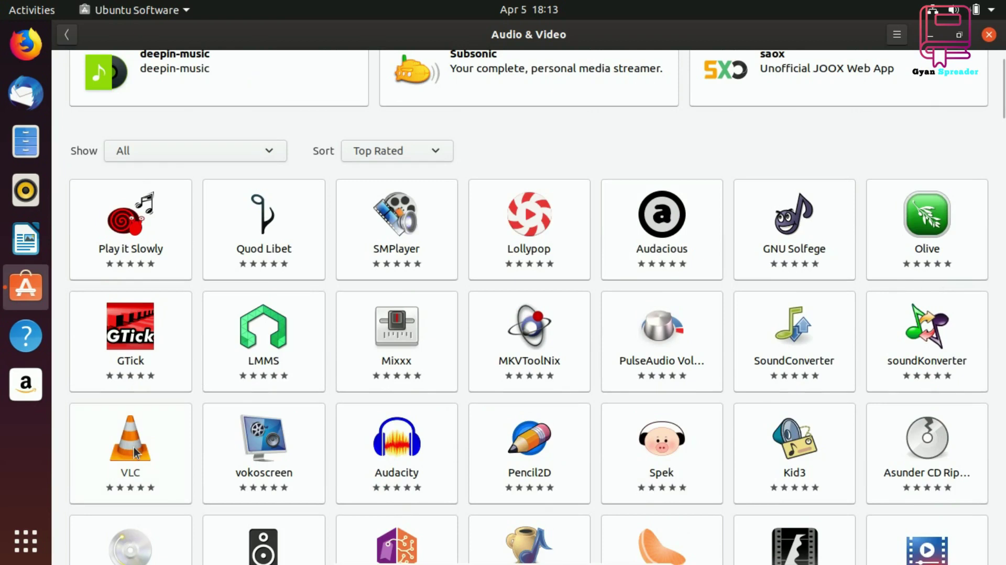
left_click(134, 448)
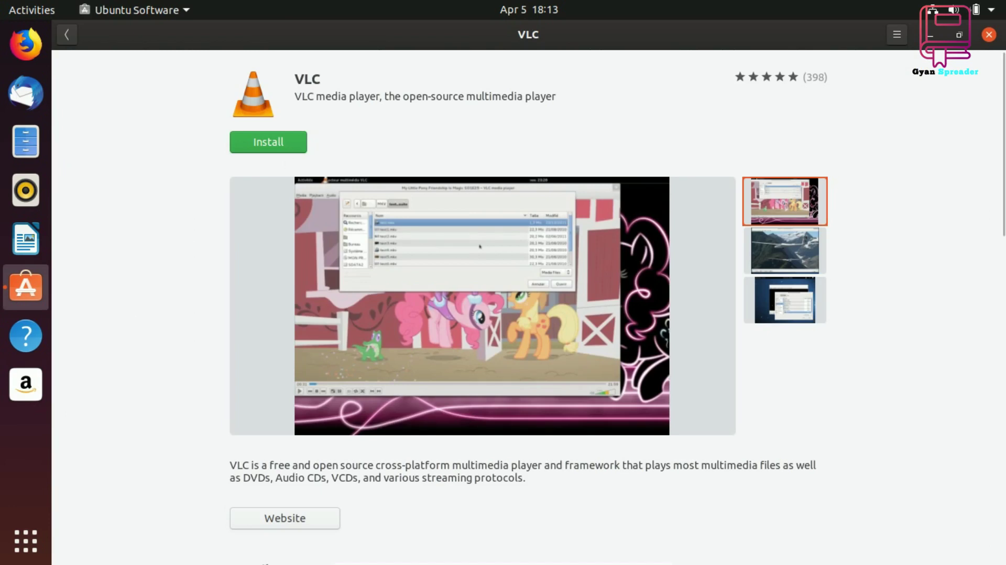
Install VLC, authorising with the account password, then minimise Ubuntu Software
left_click(286, 144)
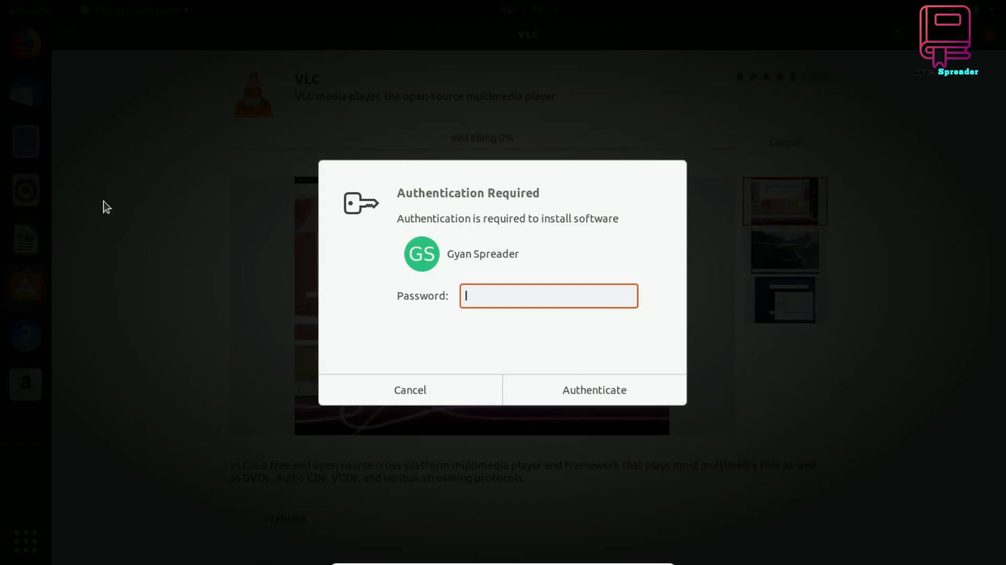
type("**********")
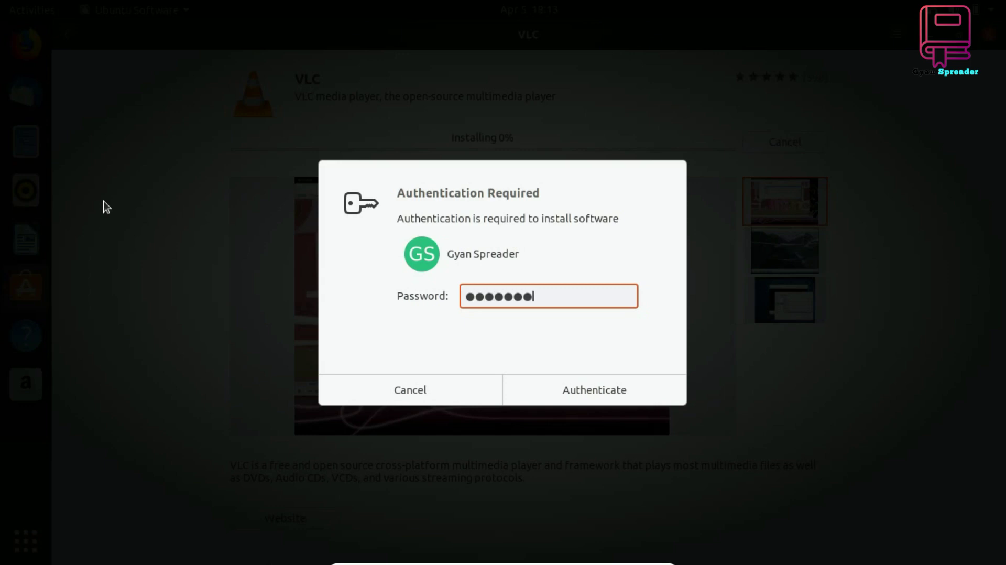
type("***")
key("Return")
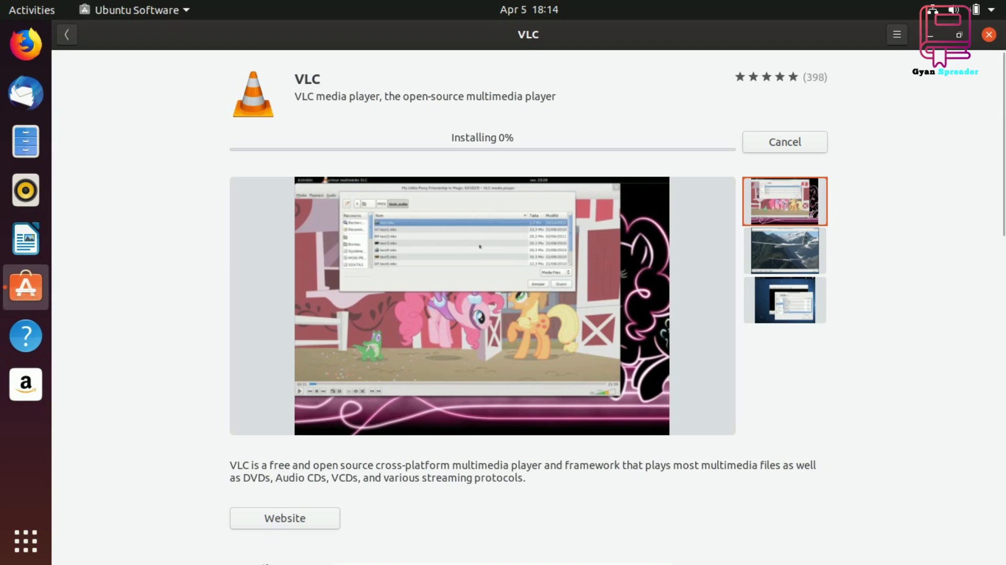
left_click(932, 35)
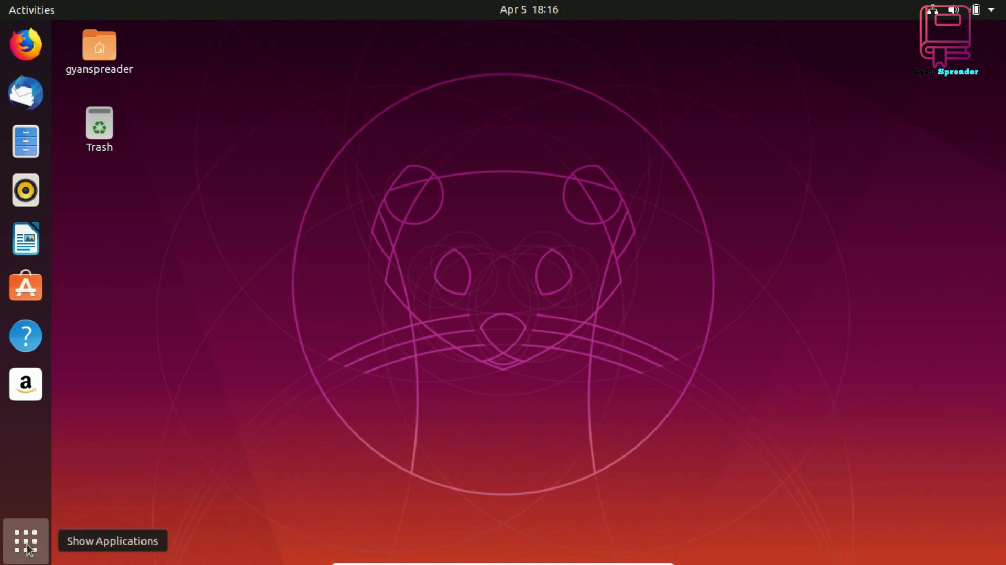
left_click(28, 549)
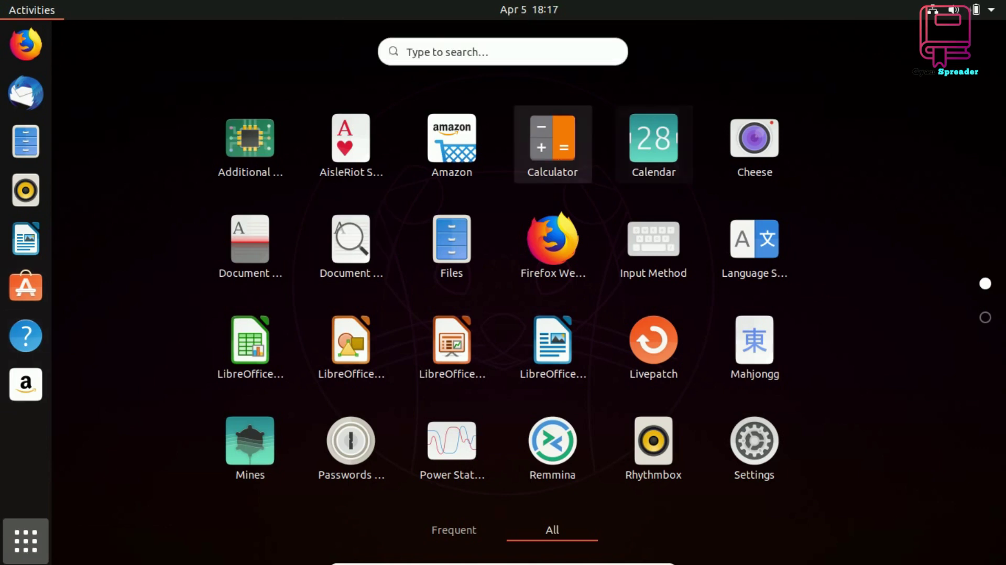
left_click(553, 144)
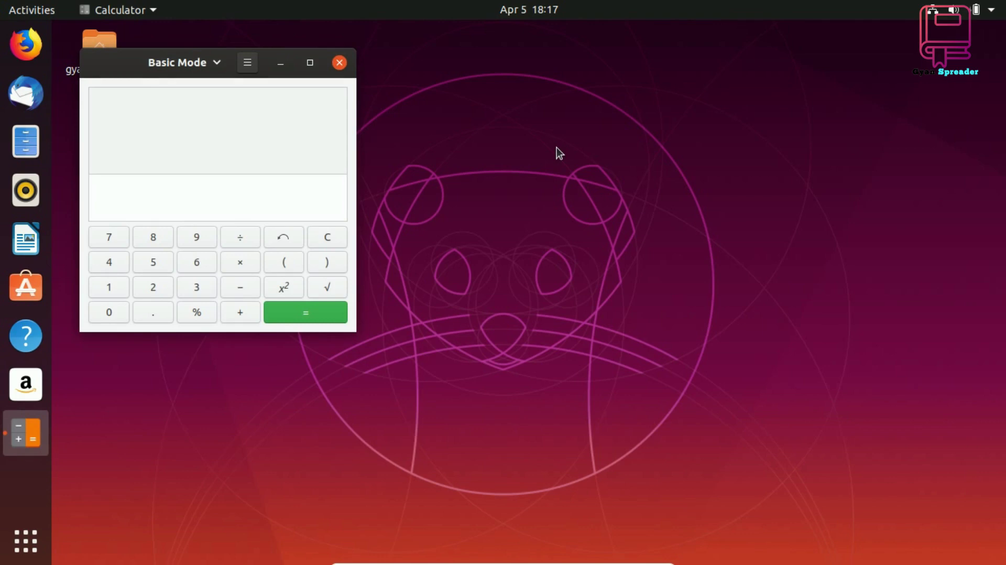
left_click(340, 62)
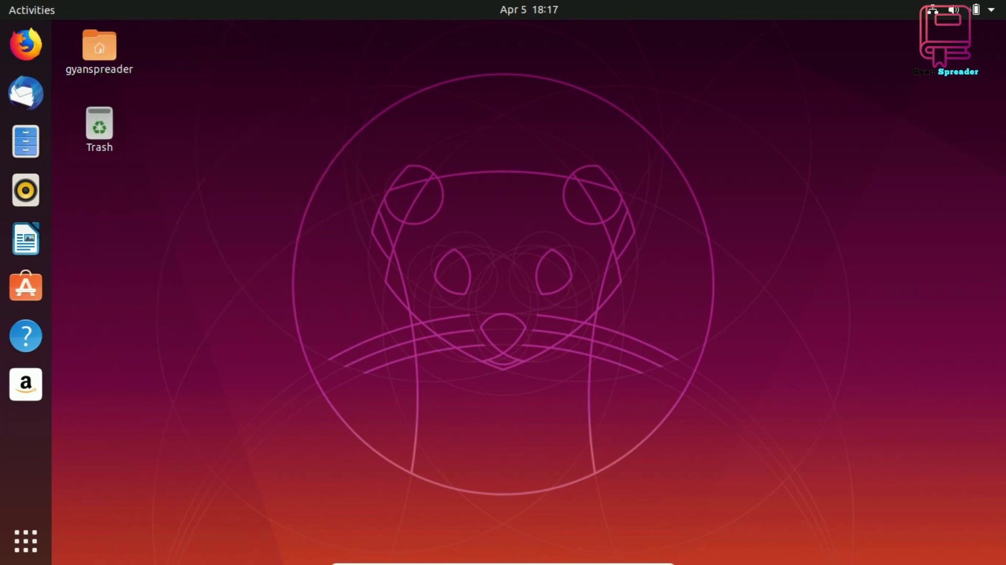
Launch the Mines game from the Show Applications grid
left_click(47, 544)
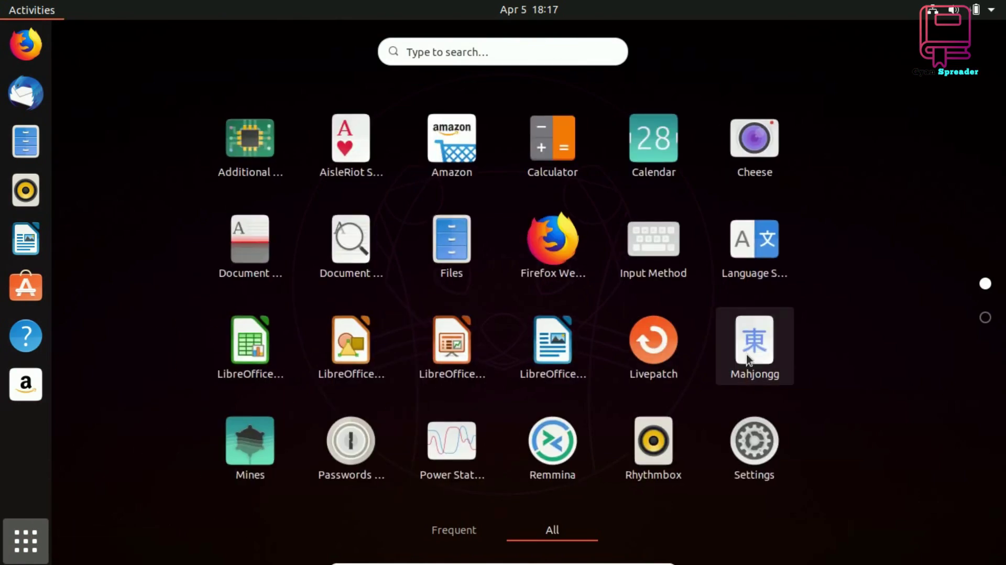
left_click(271, 451)
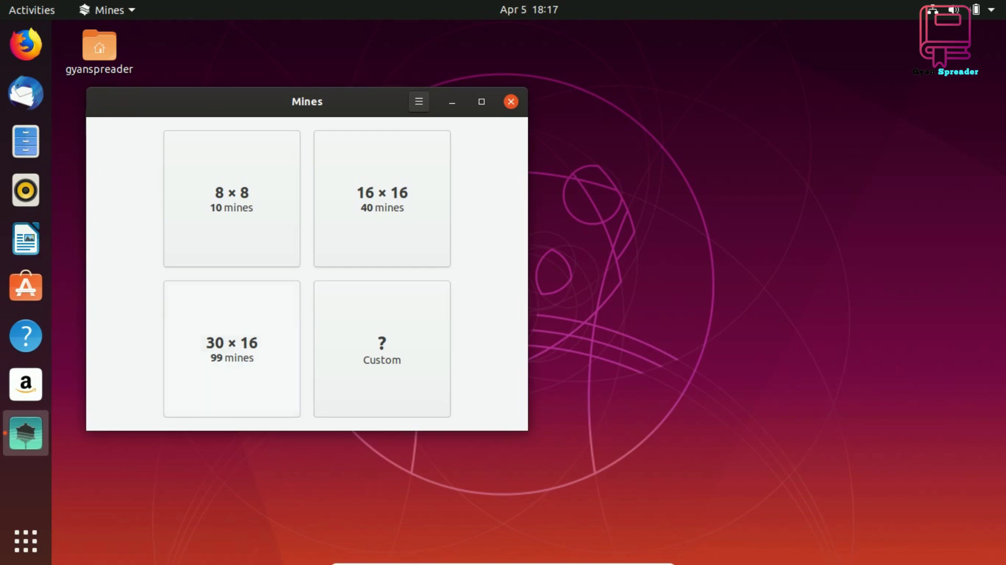
Play two 8×8 Mines games, each ending on a mine, then close Mines
left_click(283, 247)
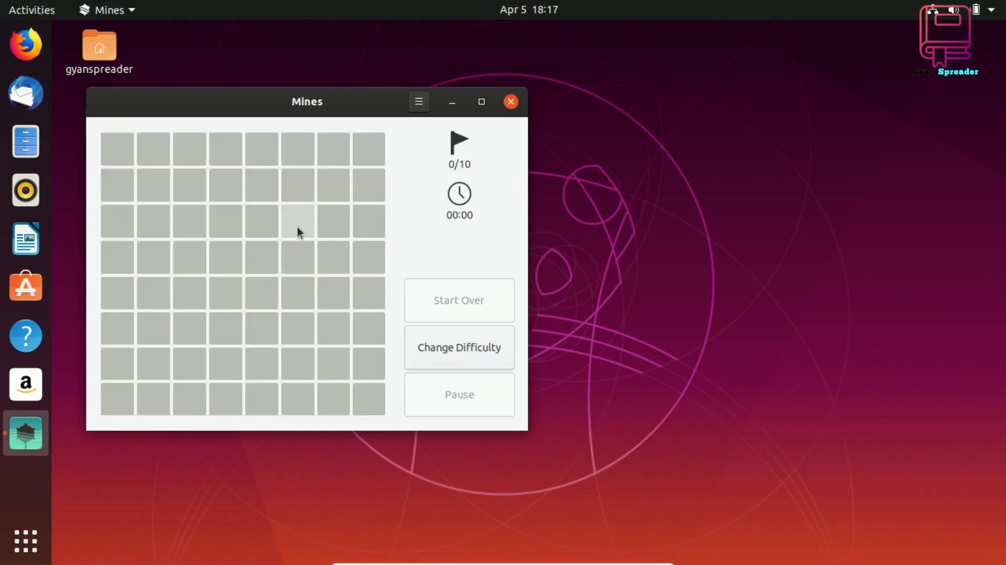
left_click(297, 228)
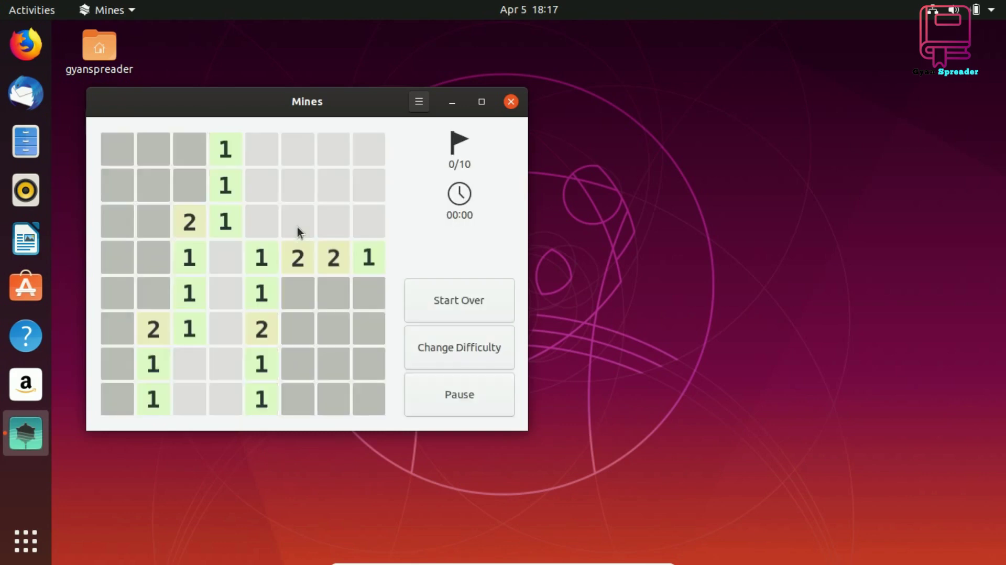
left_click(151, 188)
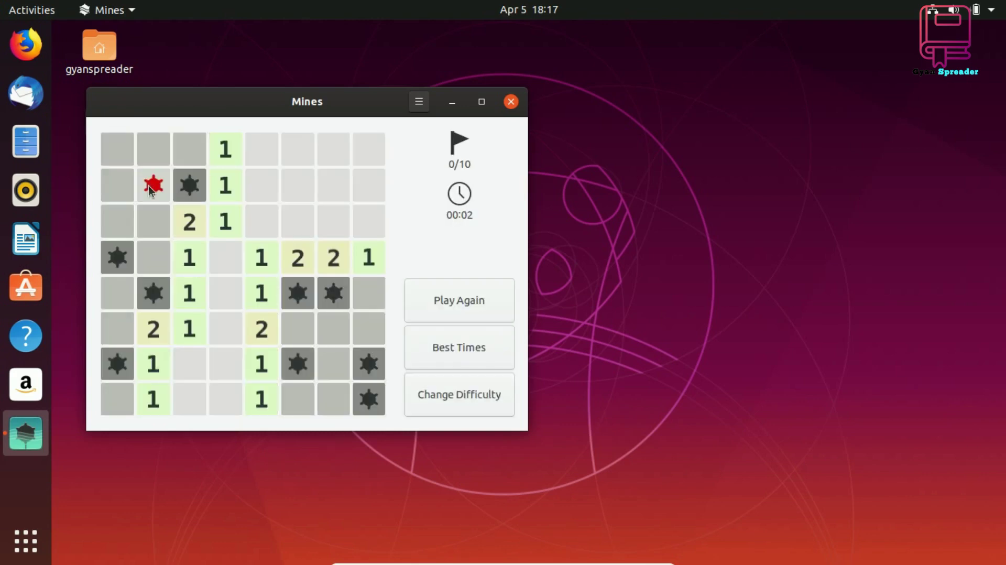
left_click(472, 314)
left_click(272, 300)
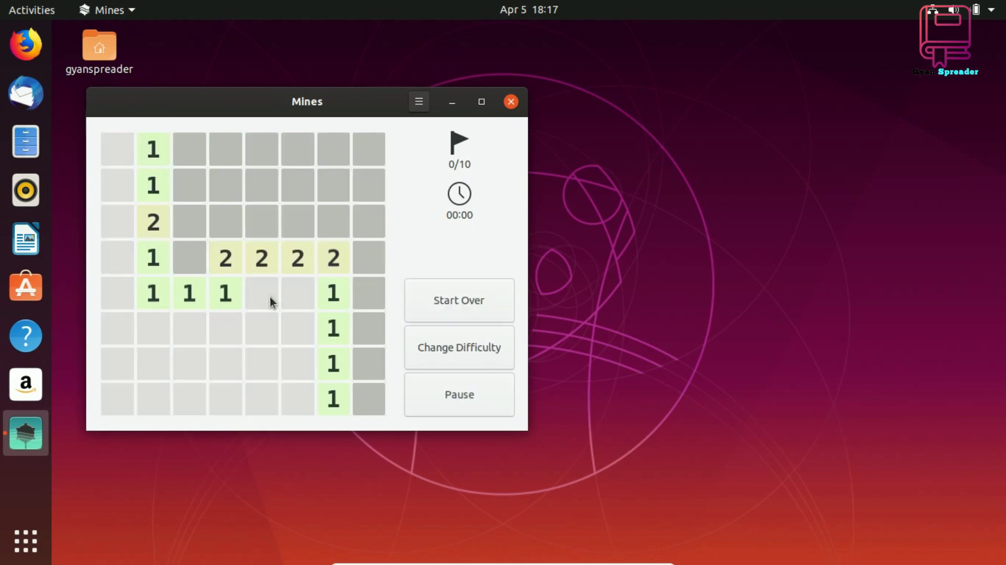
left_click(307, 234)
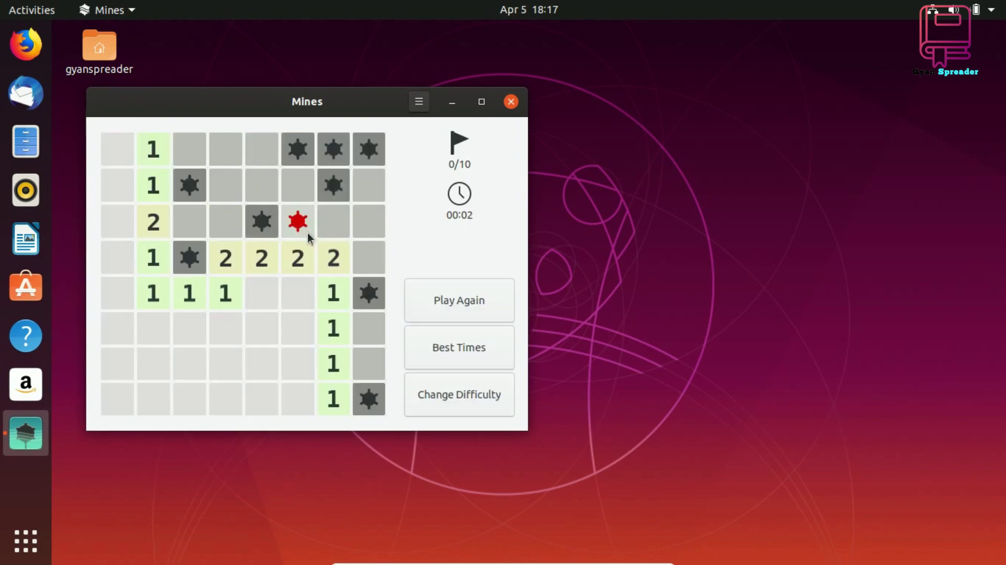
left_click(511, 102)
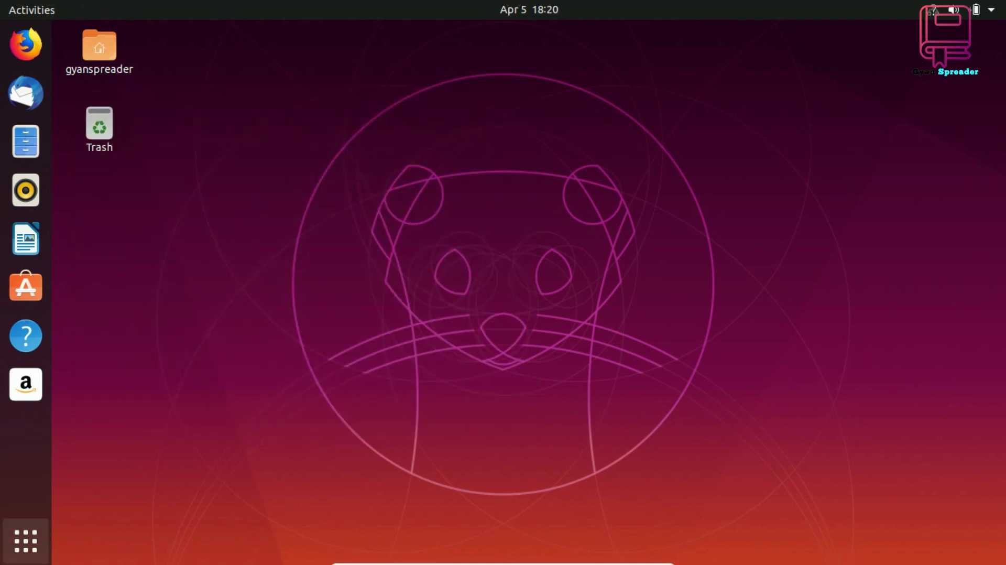
Launch VLC from the app grid, accept its privacy prompt allowing metadata access, then close it
left_click(24, 556)
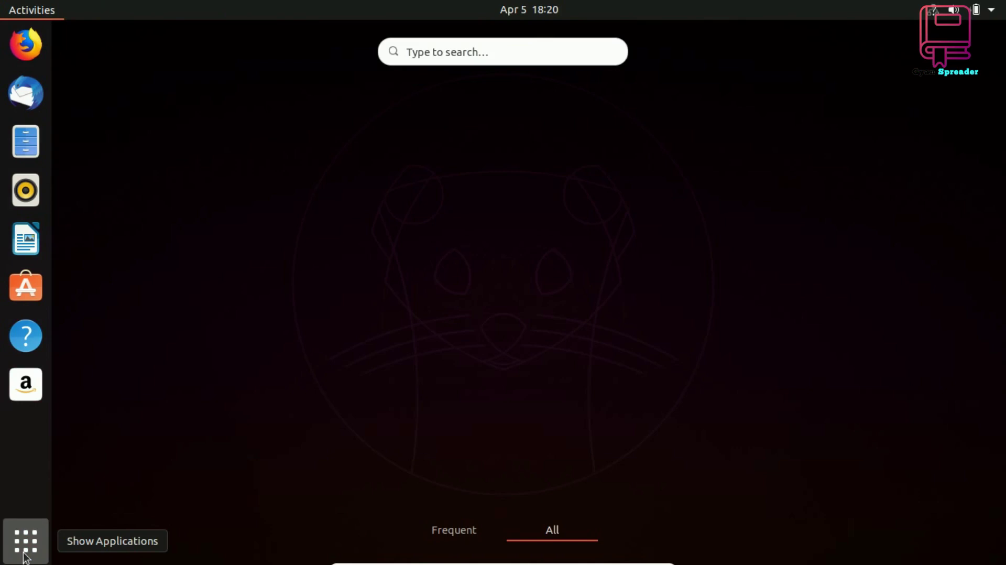
scroll(843, 452, "down", 1)
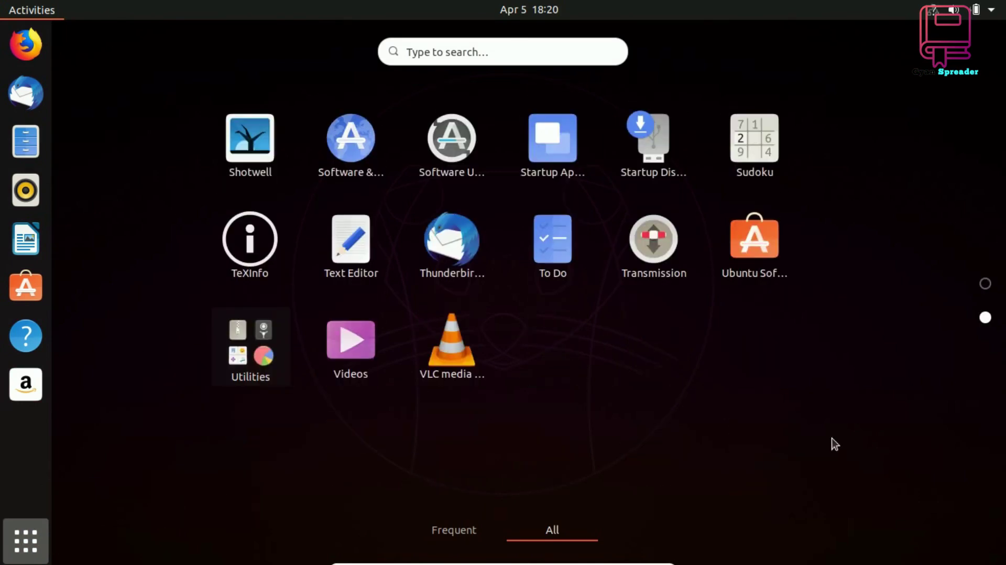
left_click(476, 357)
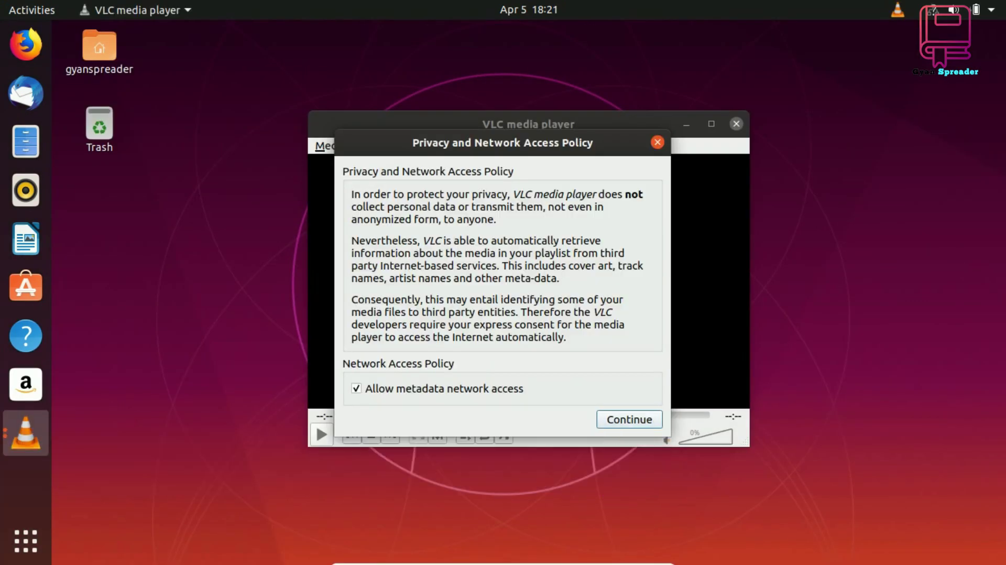
left_click(636, 425)
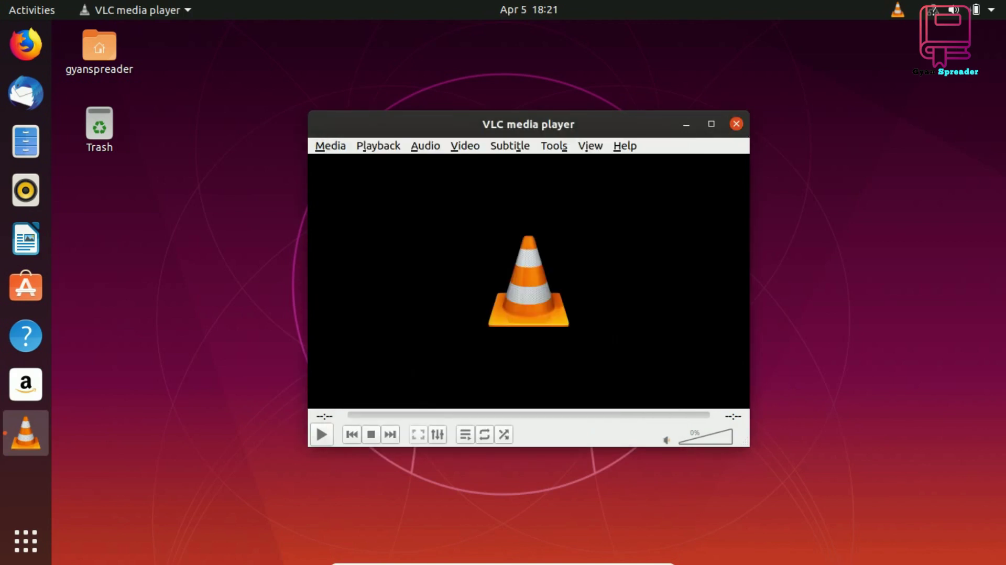
left_click(736, 124)
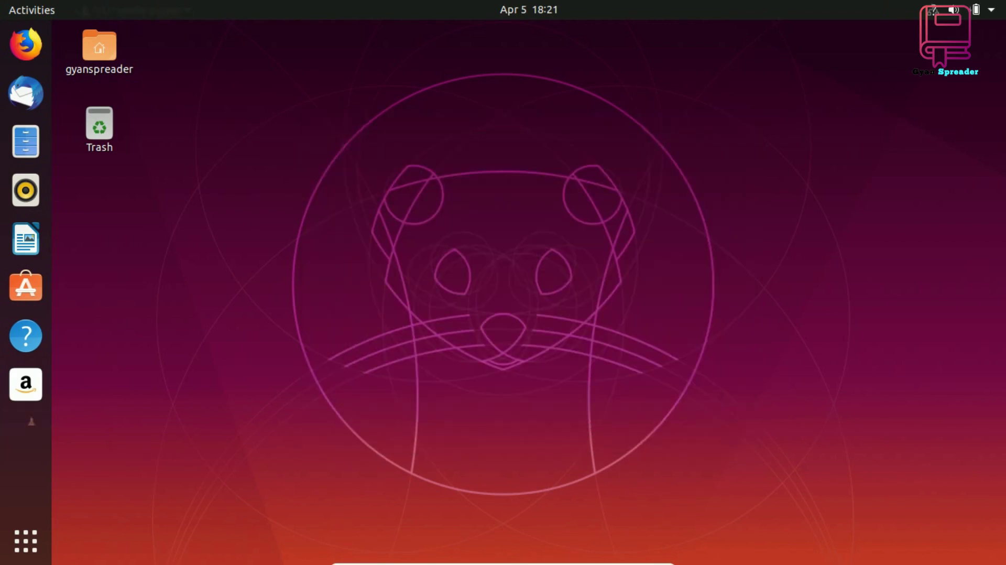
left_click(41, 539)
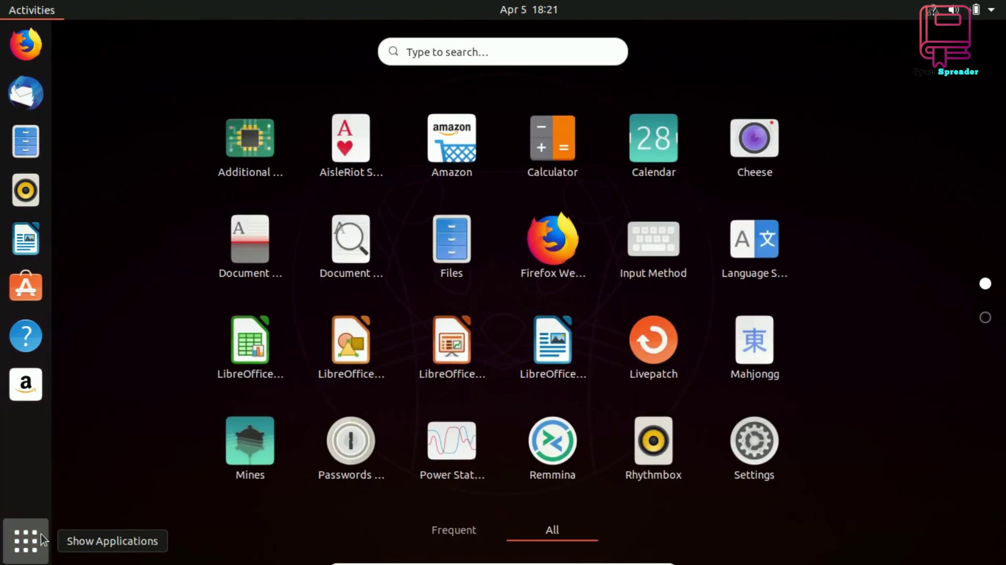
scroll(146, 419, "down", 1)
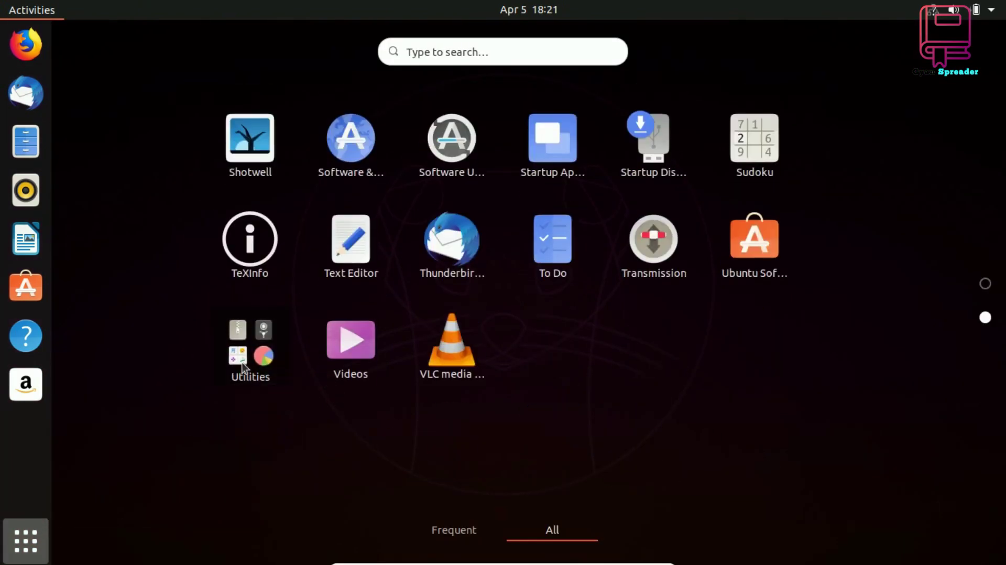
left_click(245, 367)
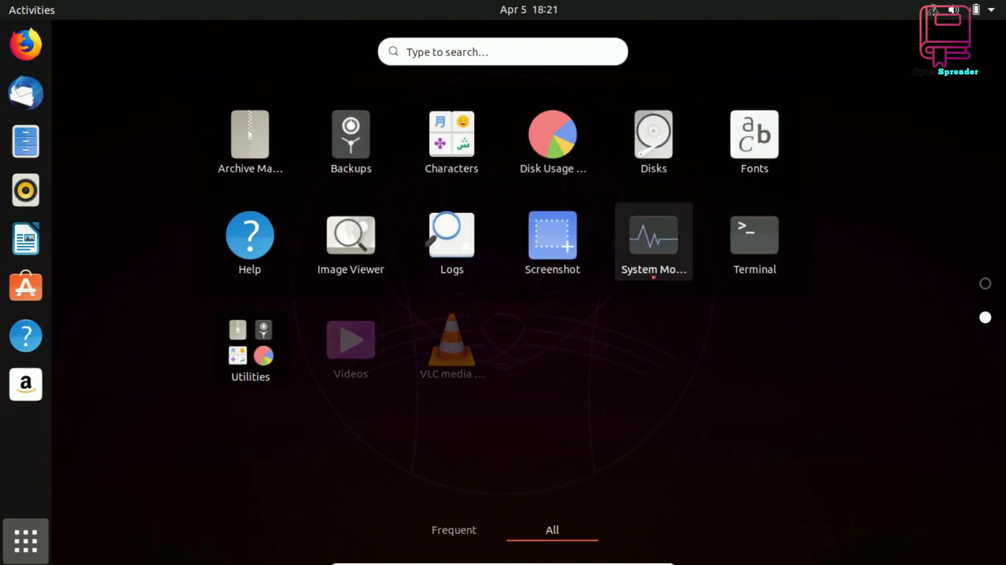
left_click(680, 253)
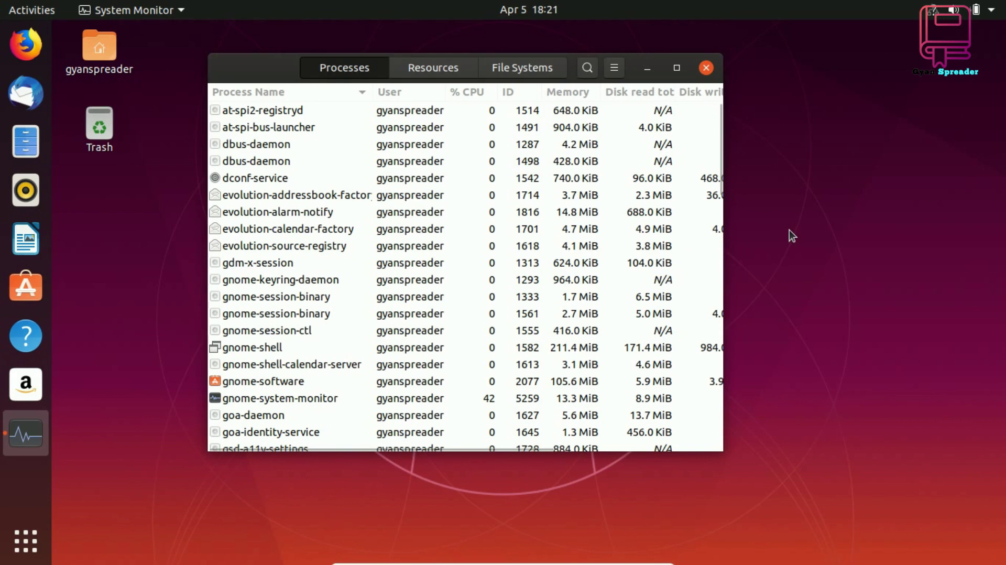
left_click(434, 68)
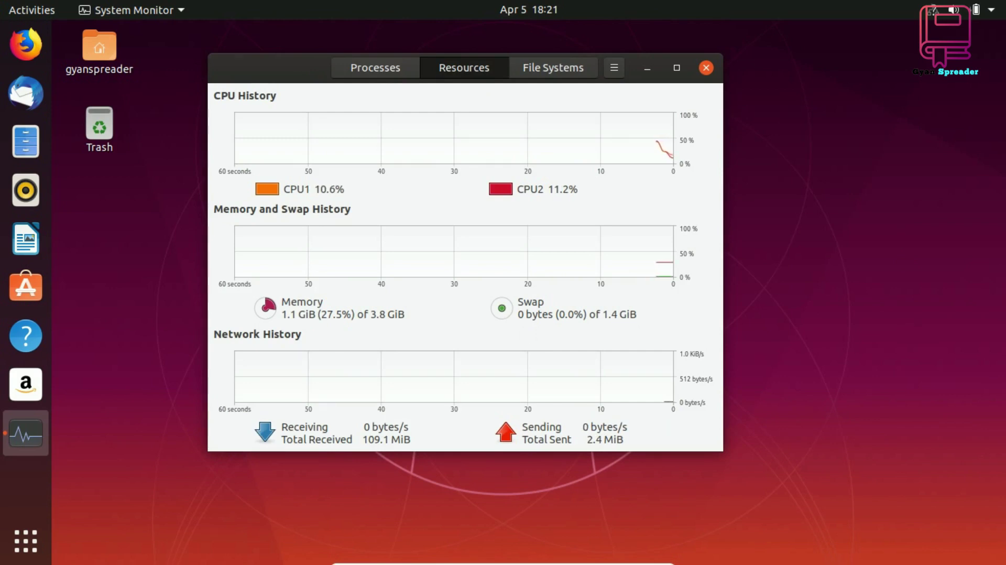
left_click(559, 71)
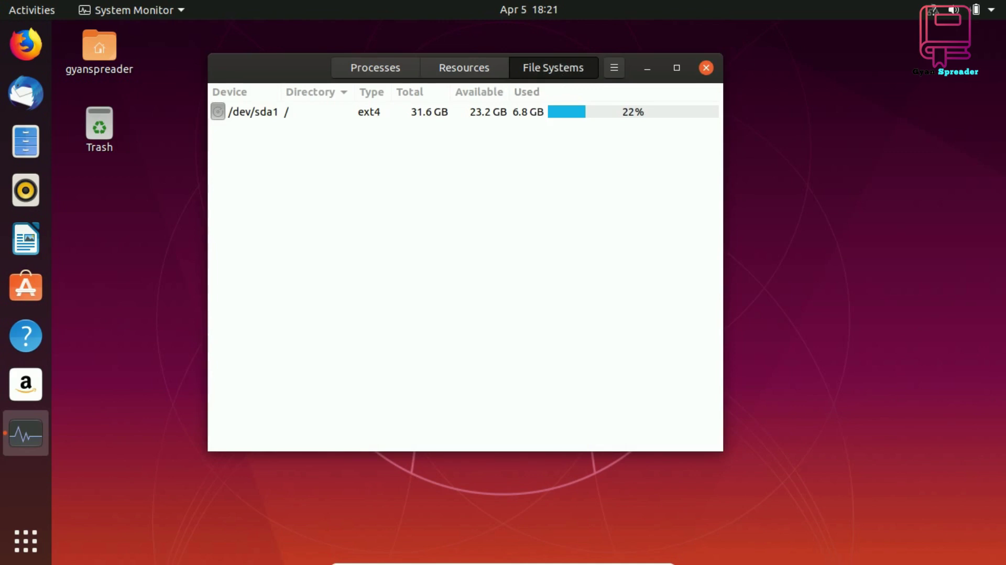
left_click(707, 68)
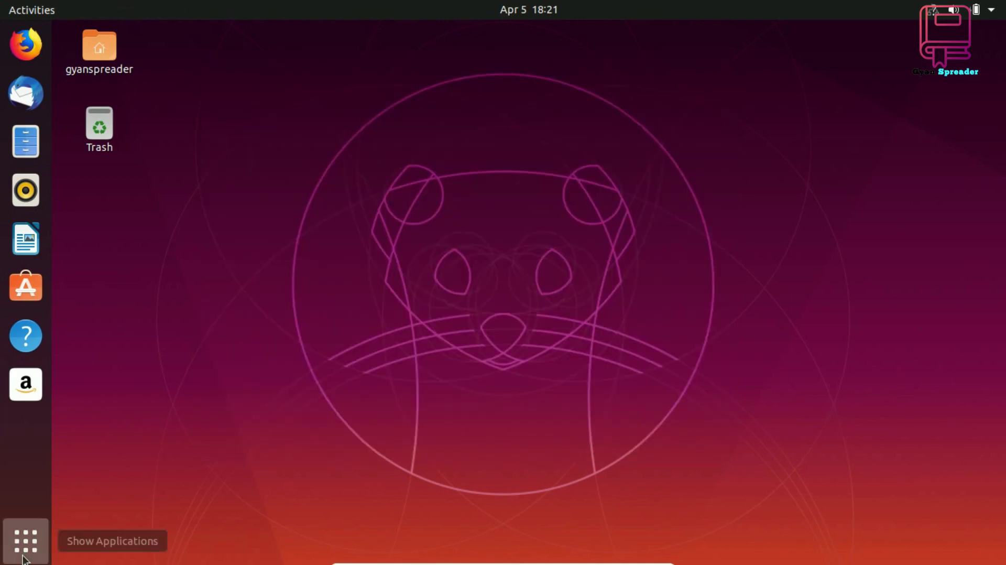
left_click(23, 556)
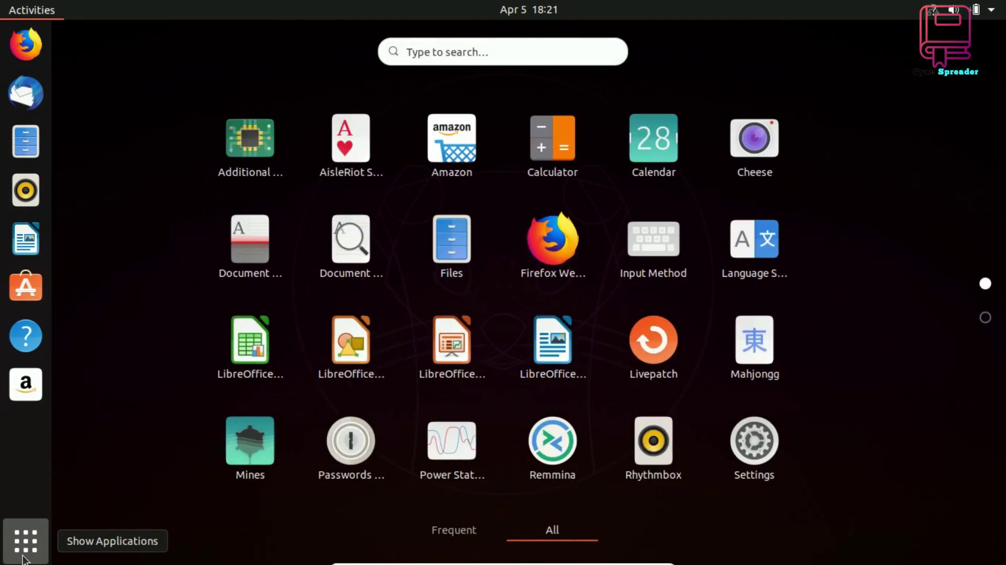
scroll(128, 373, "down", 1)
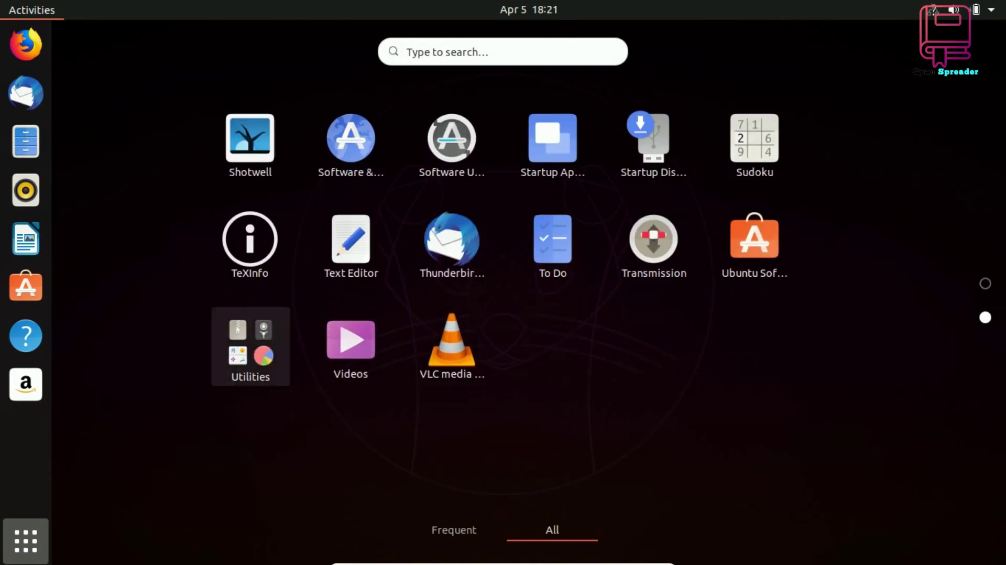
left_click(241, 372)
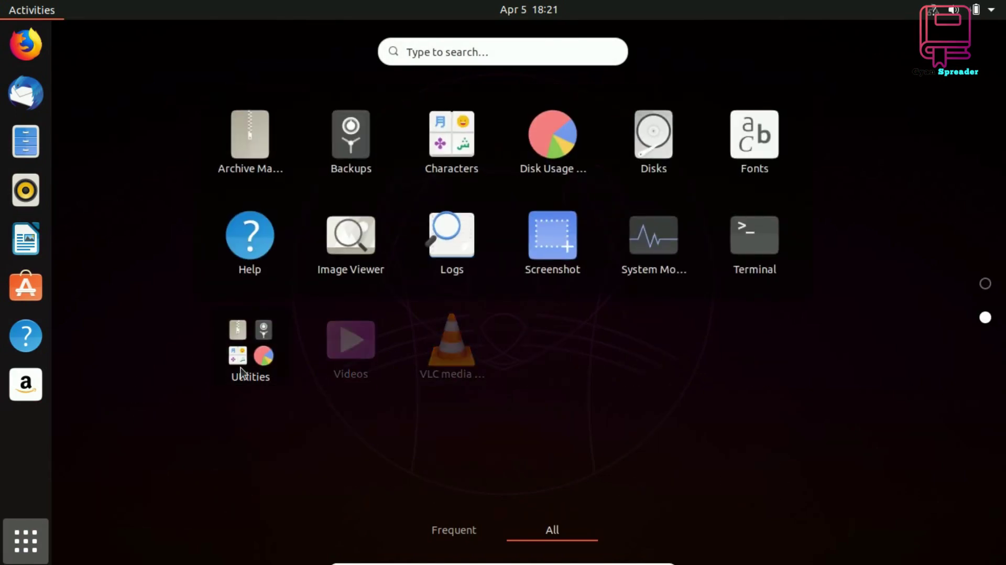
left_click(466, 137)
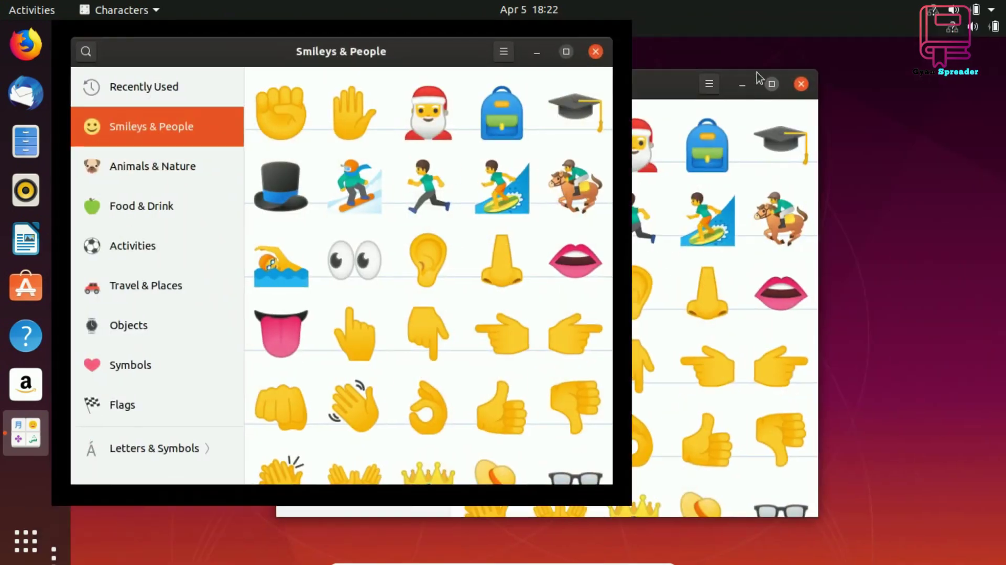
left_click(757, 74)
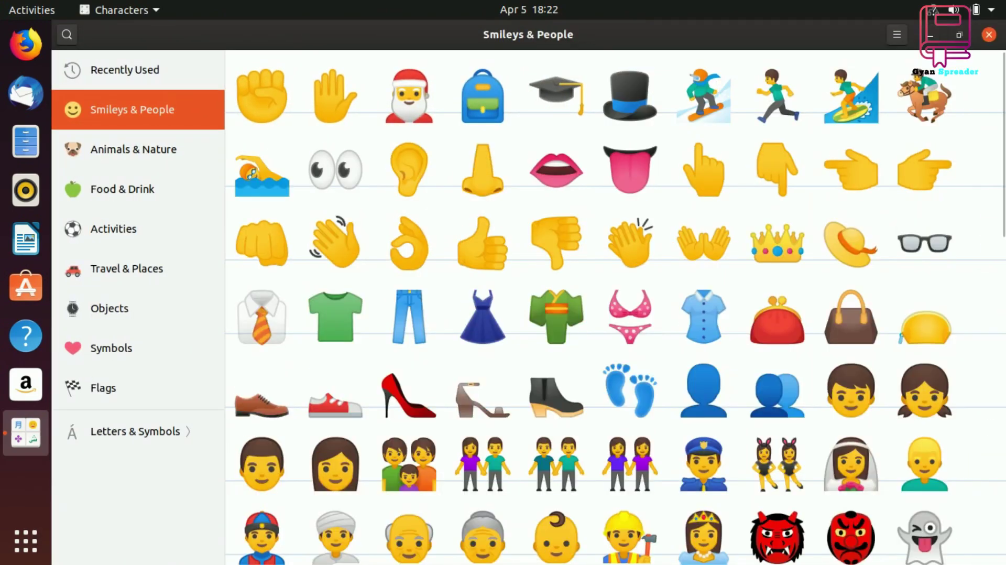
scroll(449, 269, "down", 5)
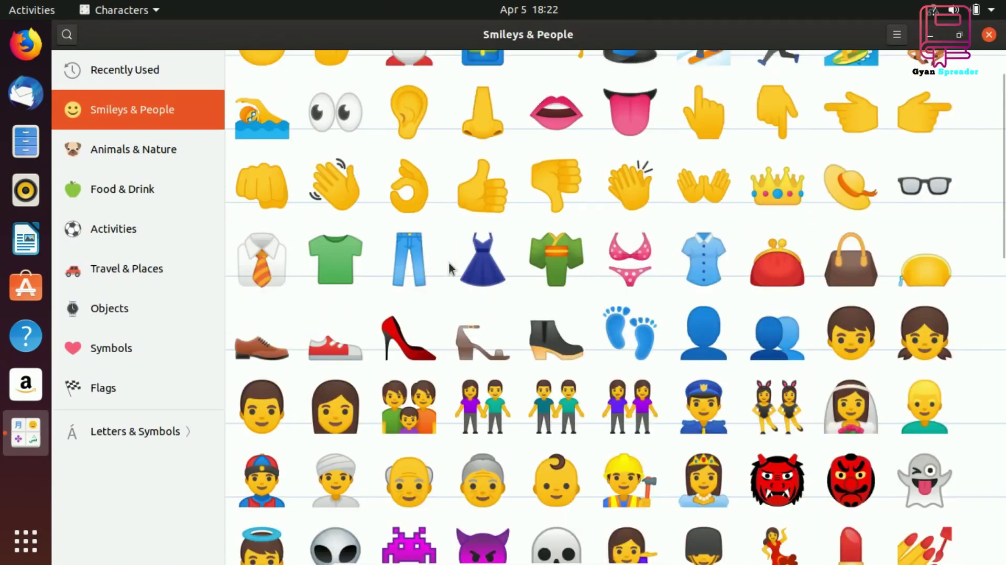
scroll(449, 268, "down", 6)
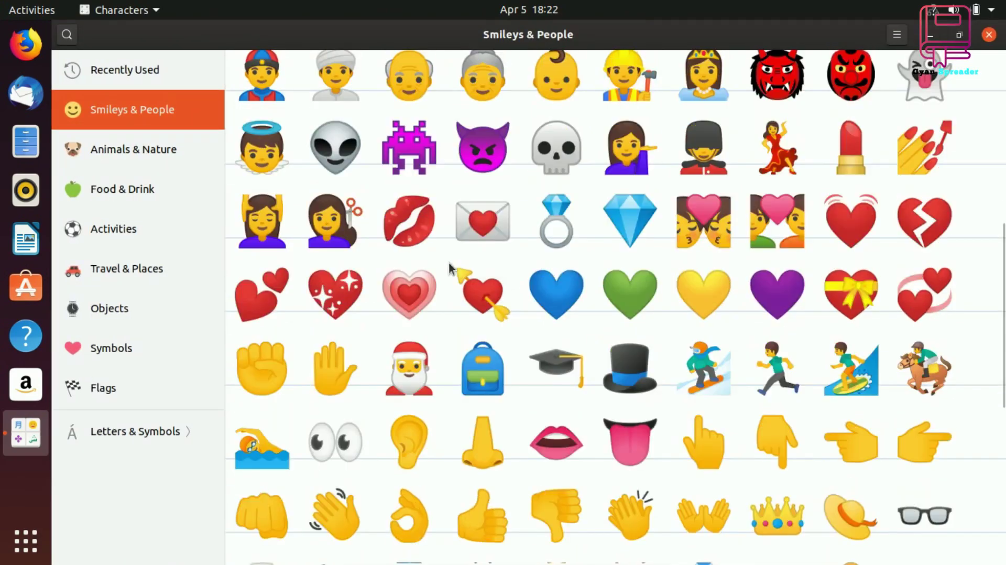
scroll(450, 268, "down", 6)
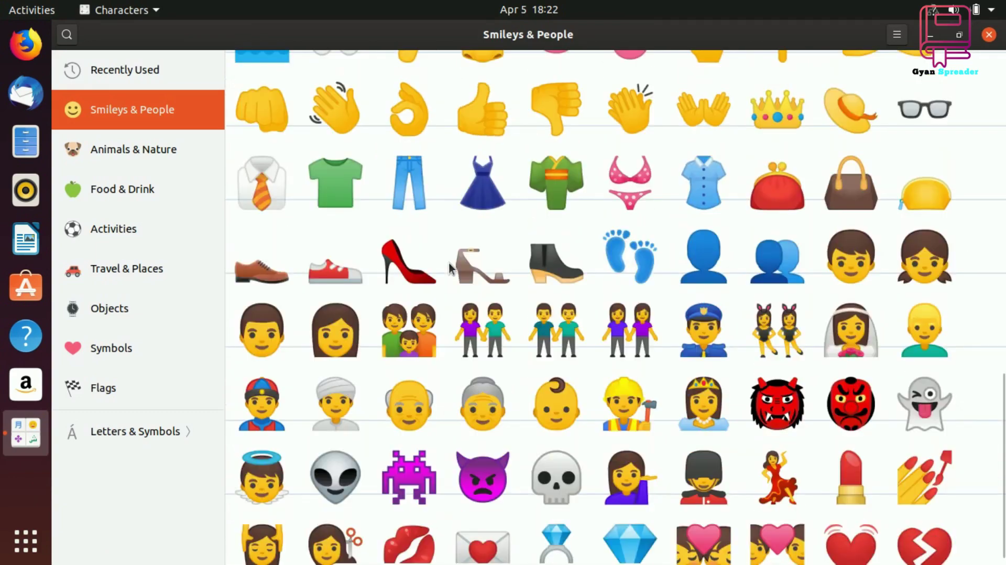
scroll(449, 268, "down", 4)
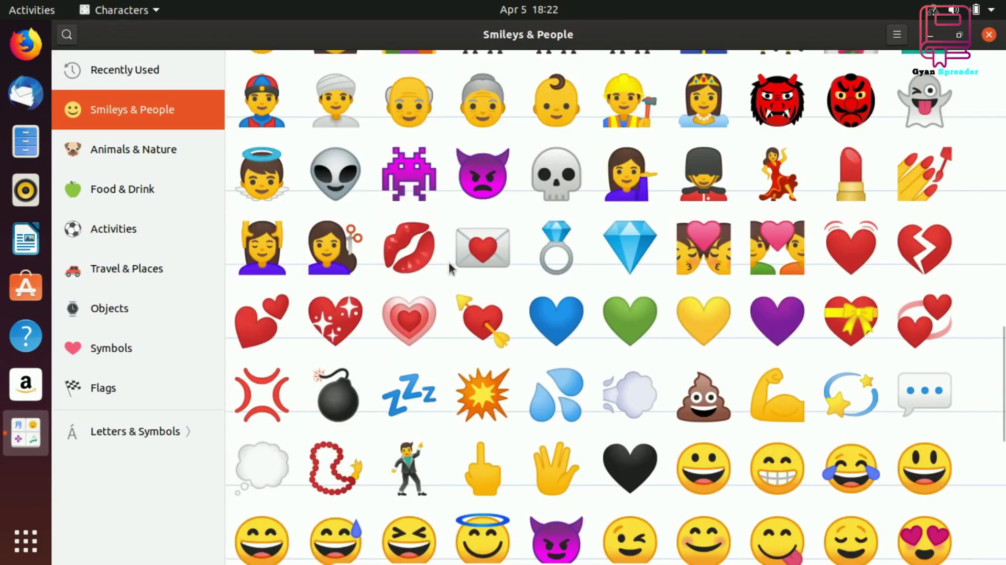
scroll(449, 267, "down", 3)
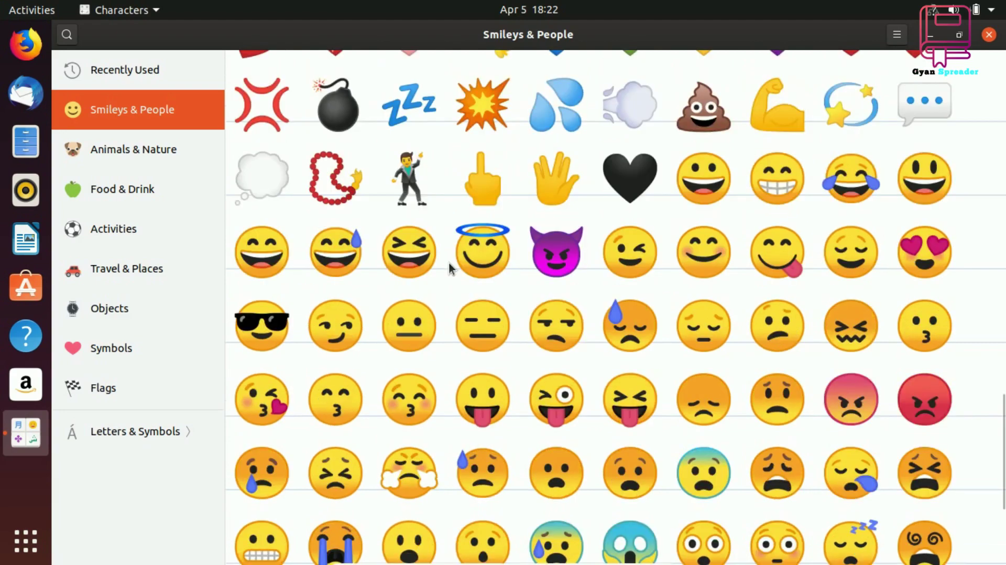
scroll(449, 268, "down", 3)
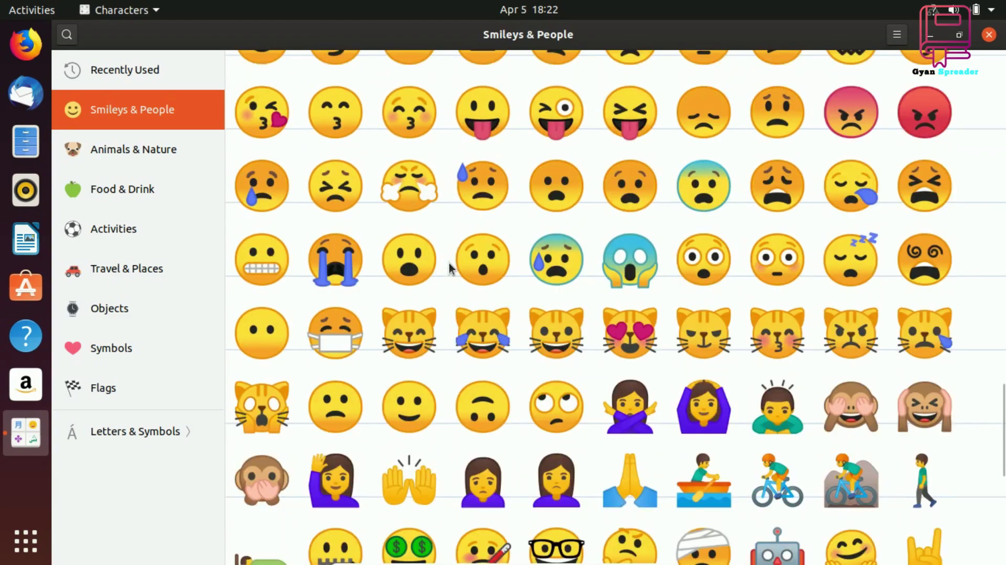
scroll(449, 268, "down", 3)
scroll(449, 268, "down", 3)
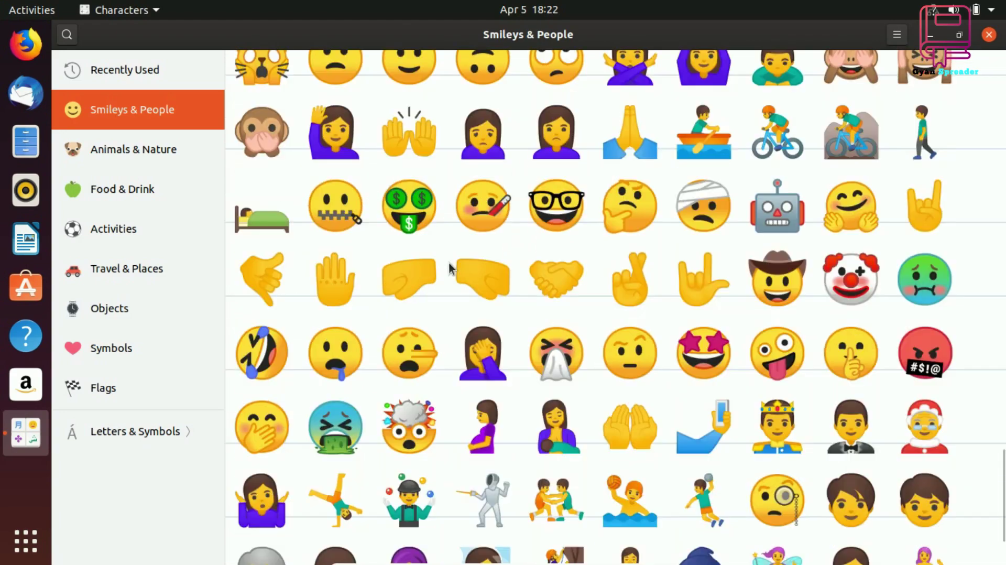
scroll(449, 268, "down", 2)
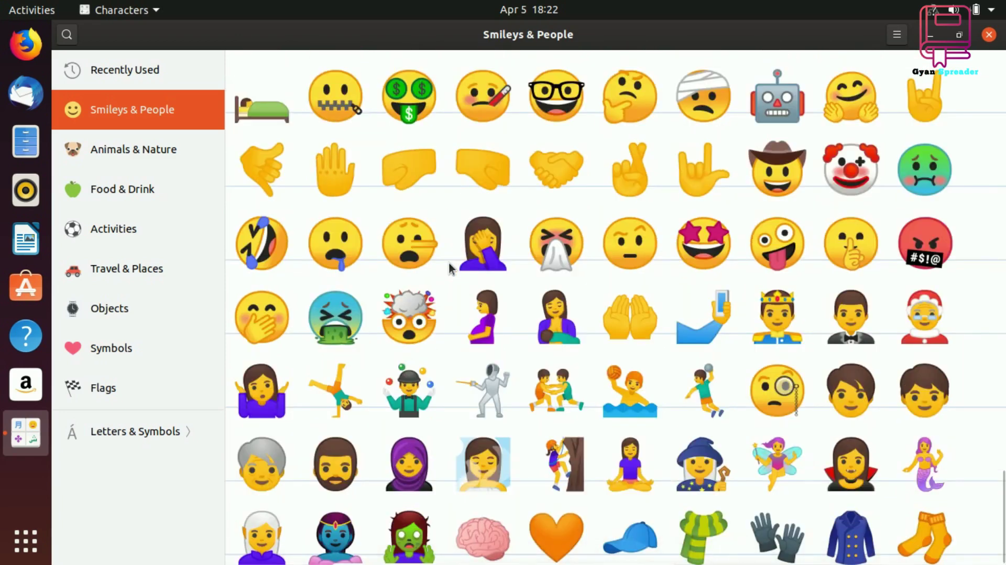
Browse the Animals & Nature, Food & Drink, Activities, Travel & Places and Objects emoji
left_click(156, 150)
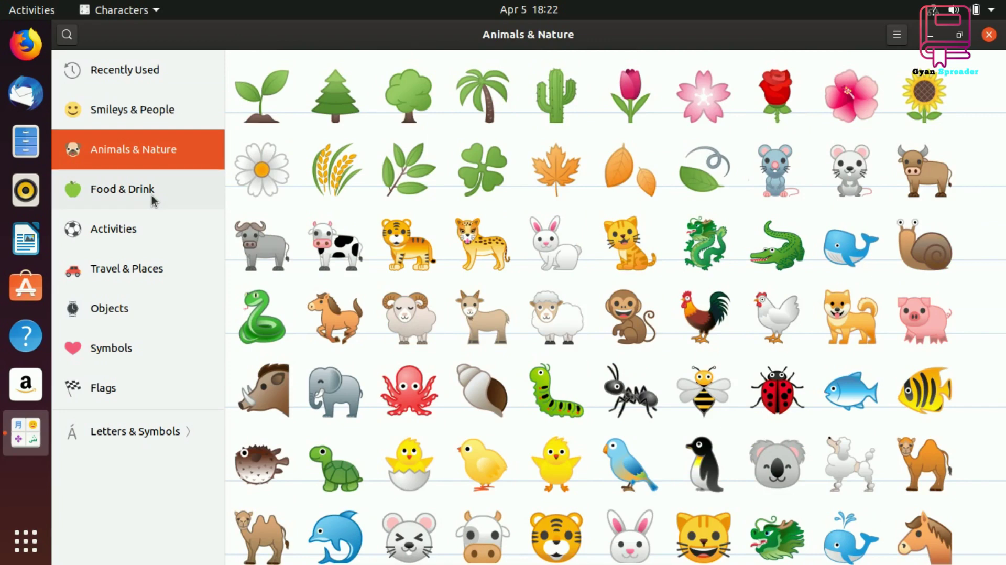
left_click(152, 196)
left_click(140, 238)
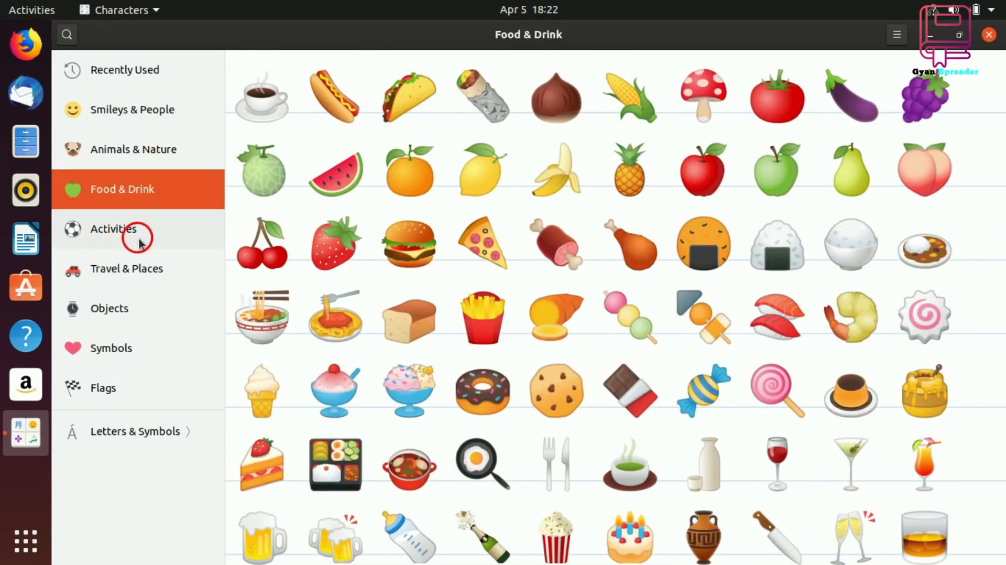
left_click(137, 284)
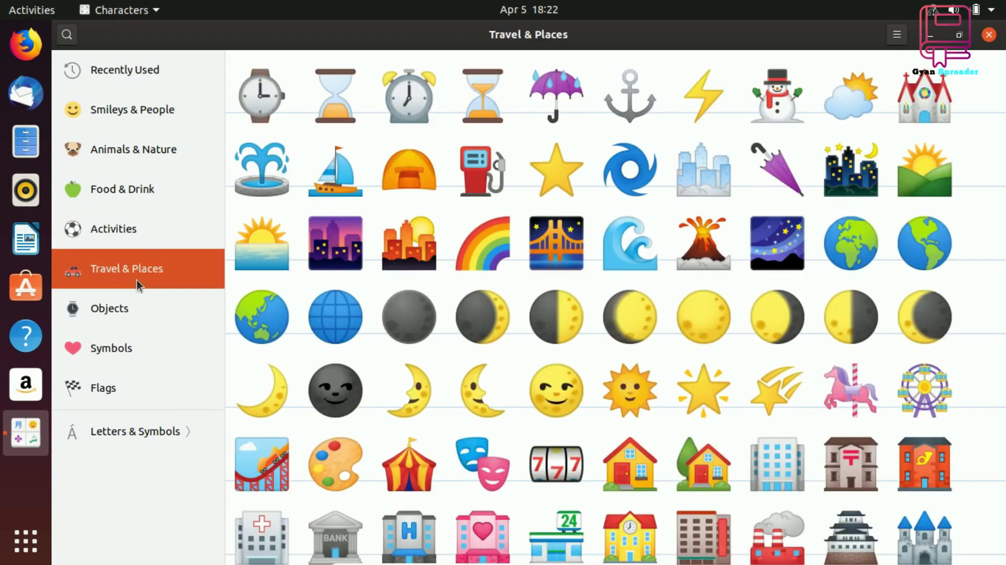
left_click(136, 312)
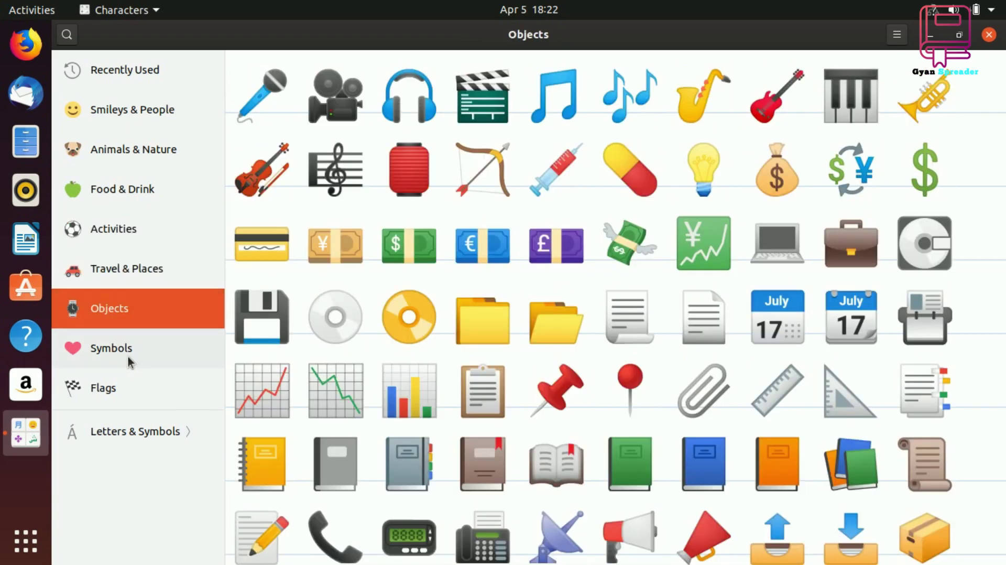
Browse Symbols, Flags and Letters & Symbols punctuation, then close Characters and show all applications
left_click(128, 356)
left_click(135, 395)
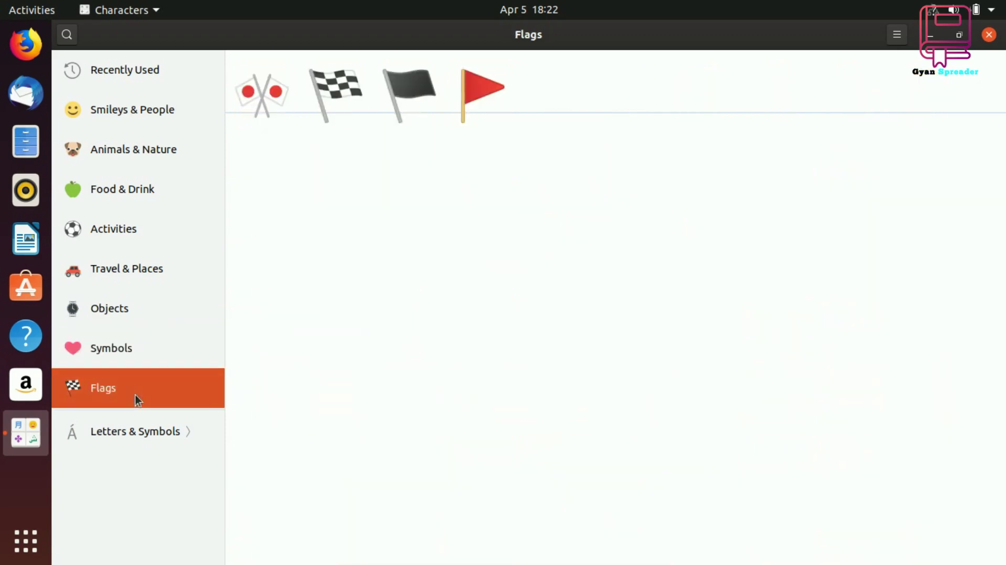
left_click(136, 433)
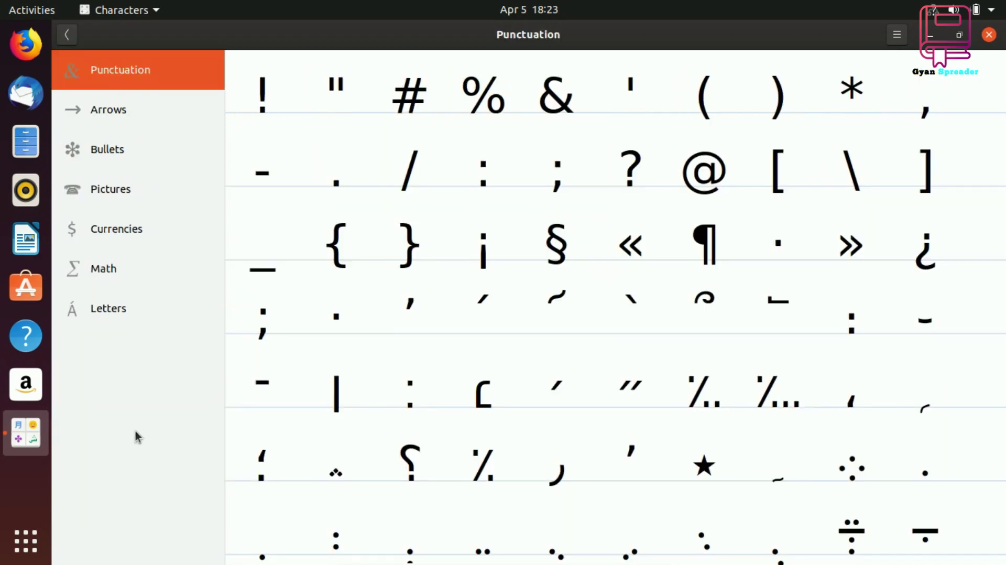
left_click(989, 35)
left_click(25, 541)
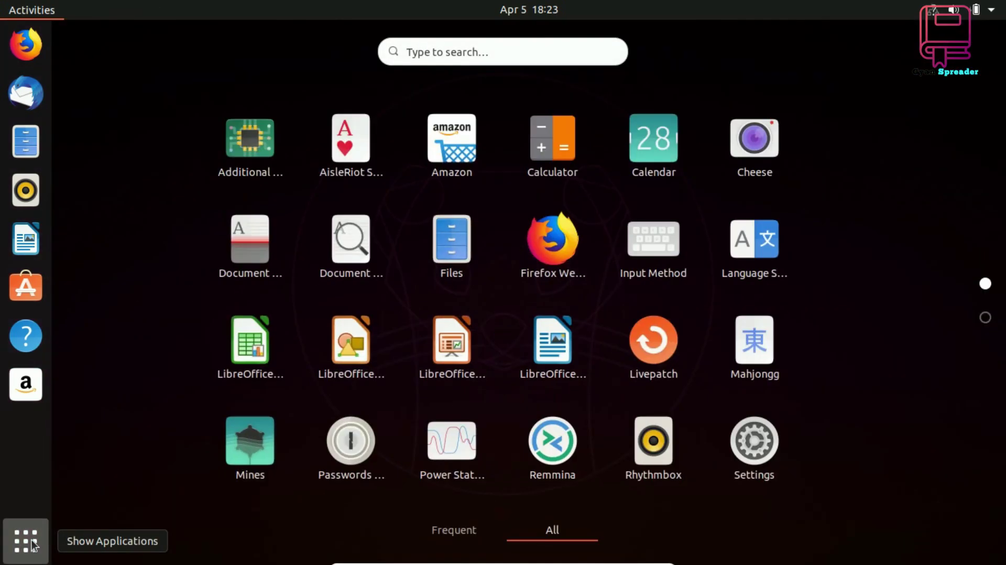
In Settings > Background, set the boat-on-lake photo as the desktop wallpaper and check it
left_click(759, 449)
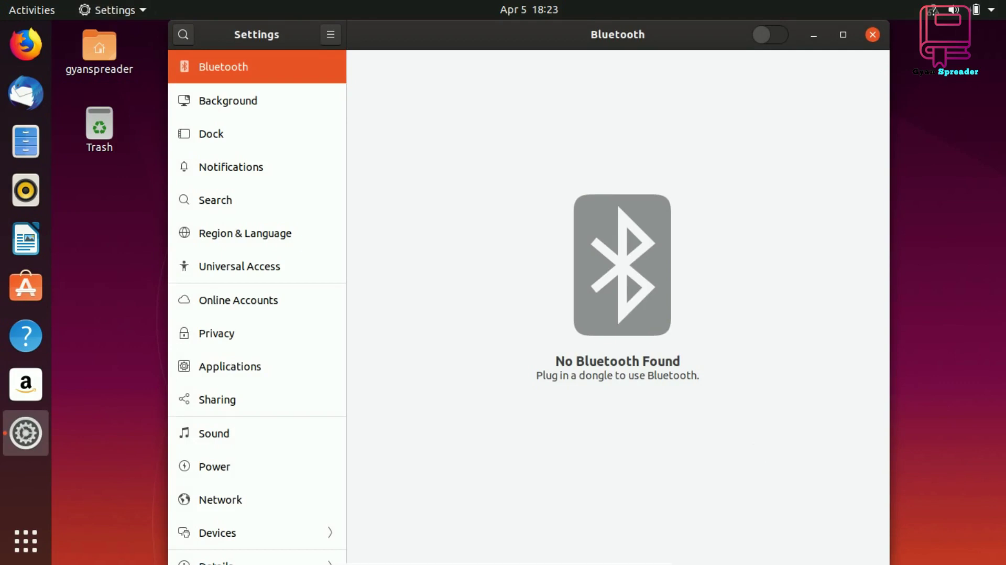
left_click(222, 101)
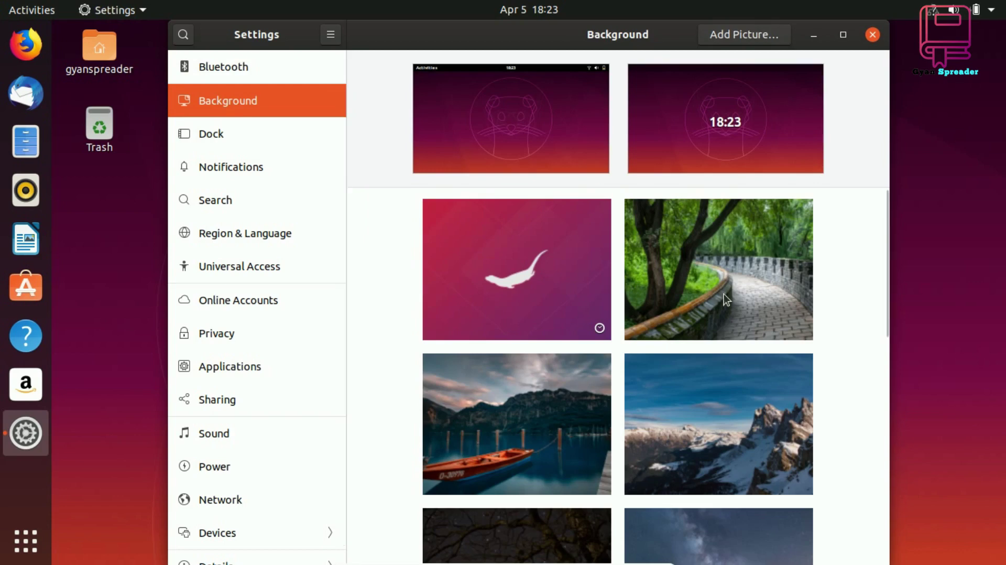
scroll(725, 298, "down", 3)
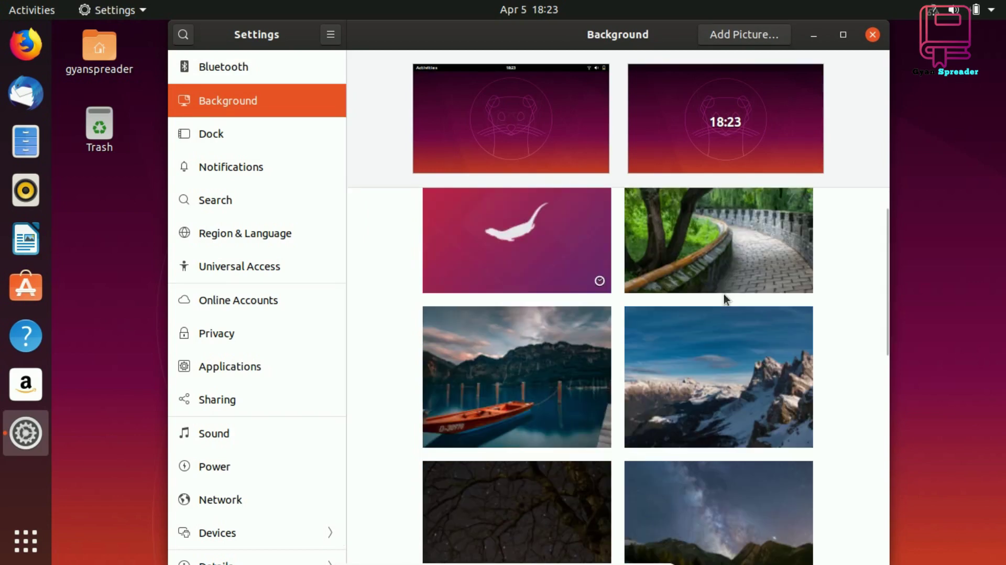
left_click(555, 292)
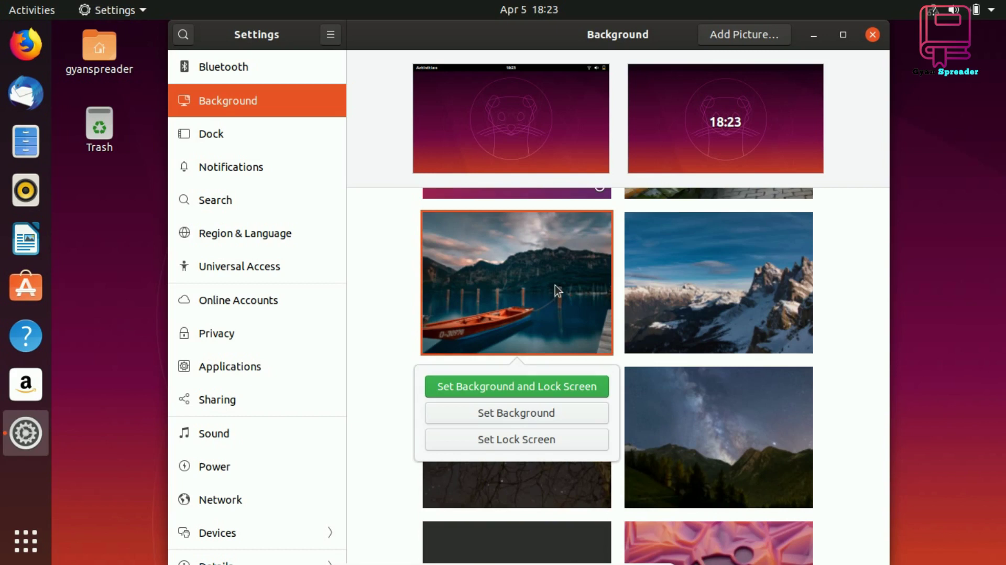
left_click(522, 423)
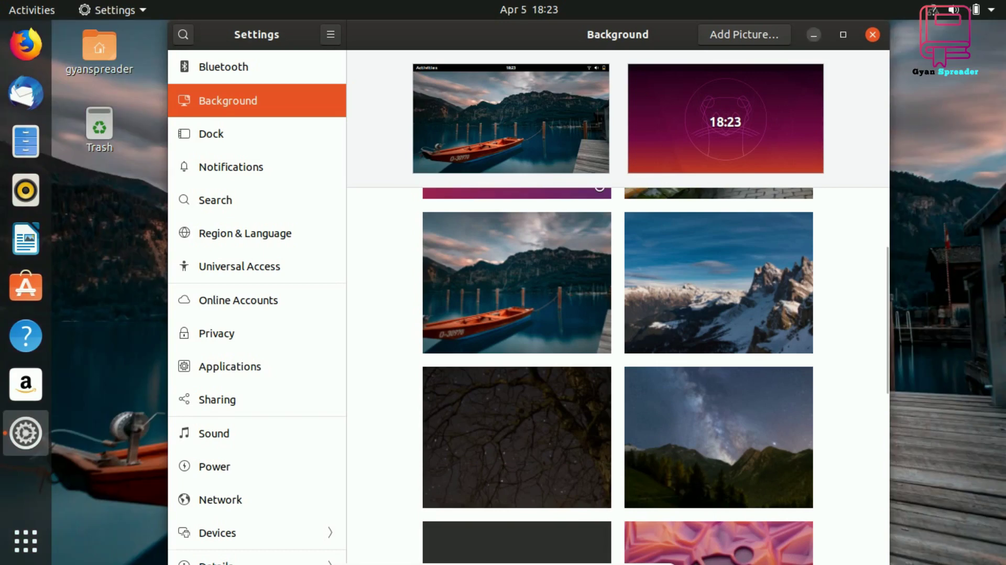
left_click(815, 36)
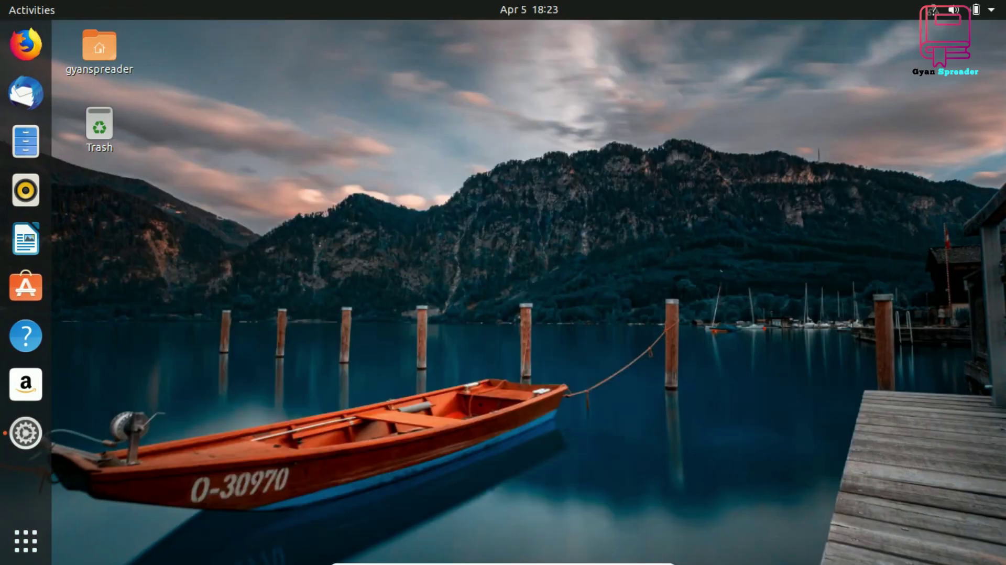
Set the snowy mountain peaks photo as the lock screen picture
left_click(20, 444)
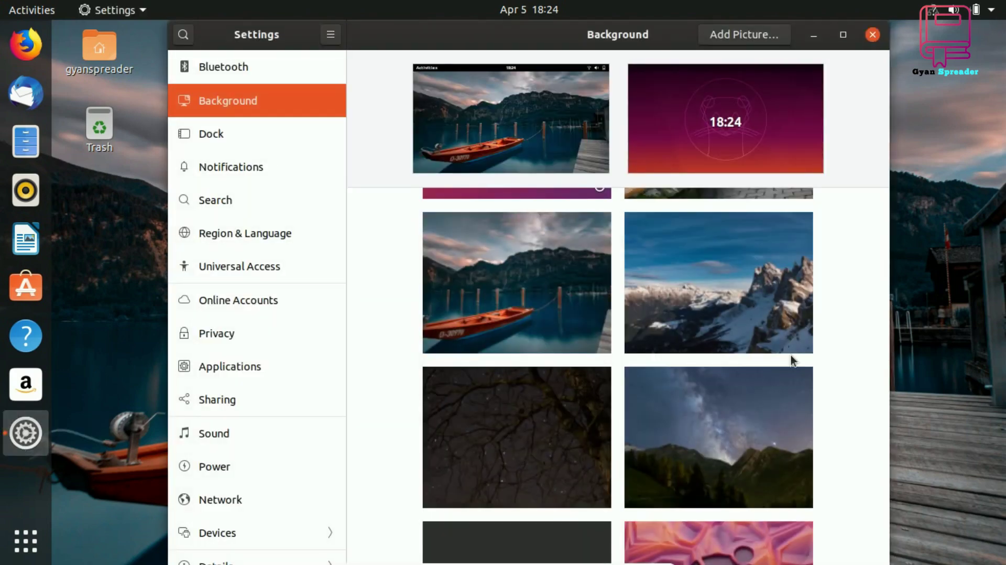
scroll(791, 354, "down", 3)
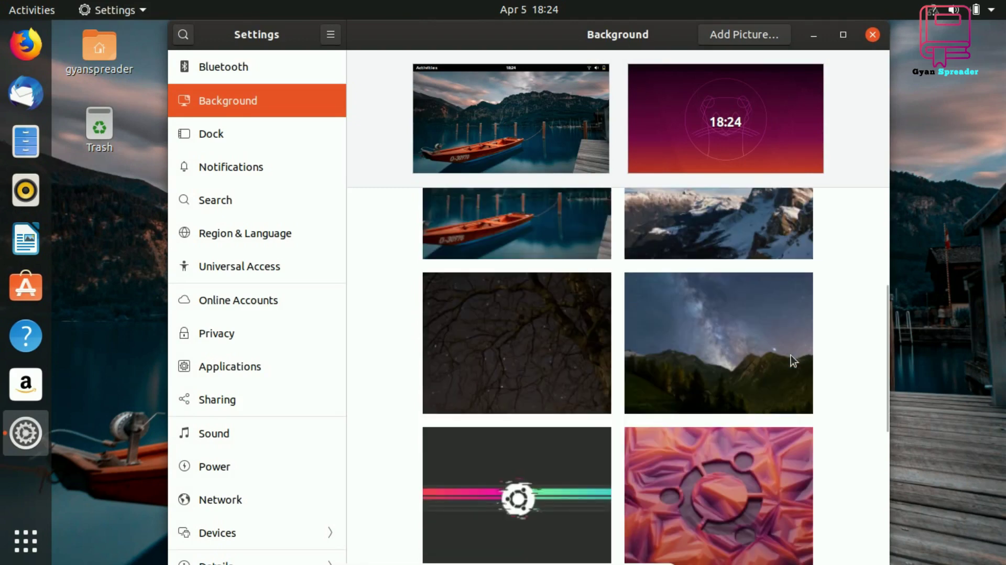
scroll(791, 355, "down", 3)
scroll(791, 354, "down", 6)
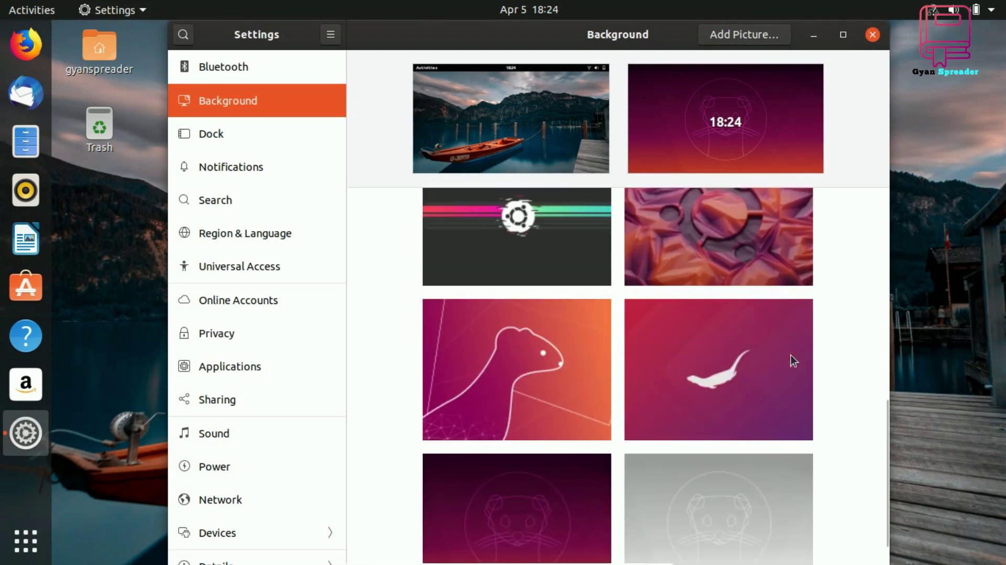
scroll(791, 354, "up", 8)
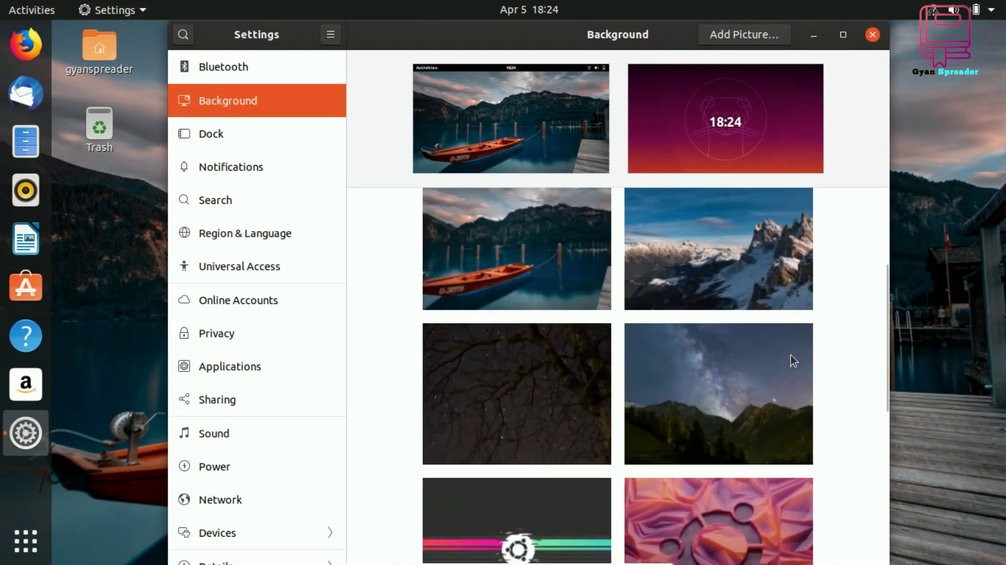
scroll(791, 354, "up", 3)
left_click(742, 404)
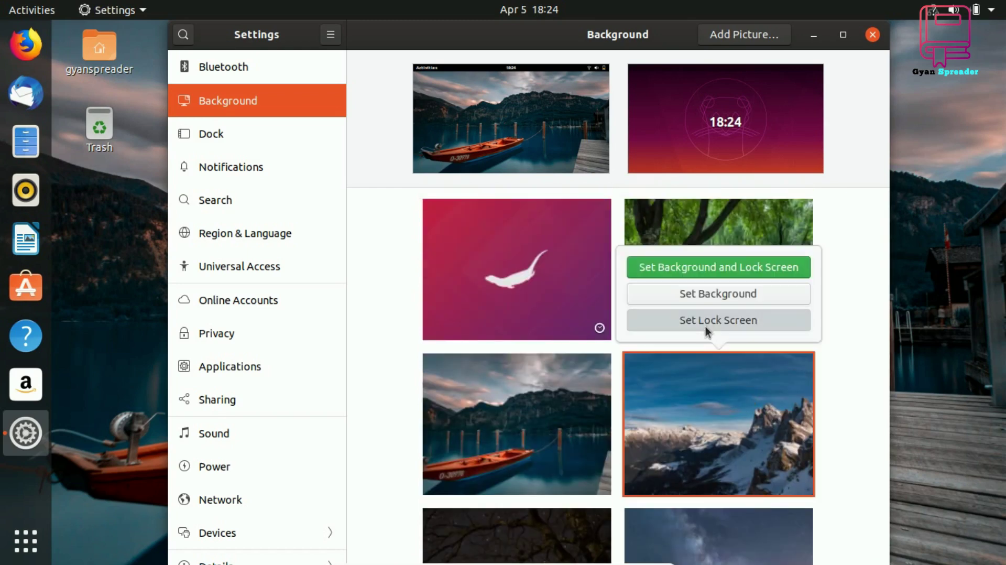
left_click(705, 321)
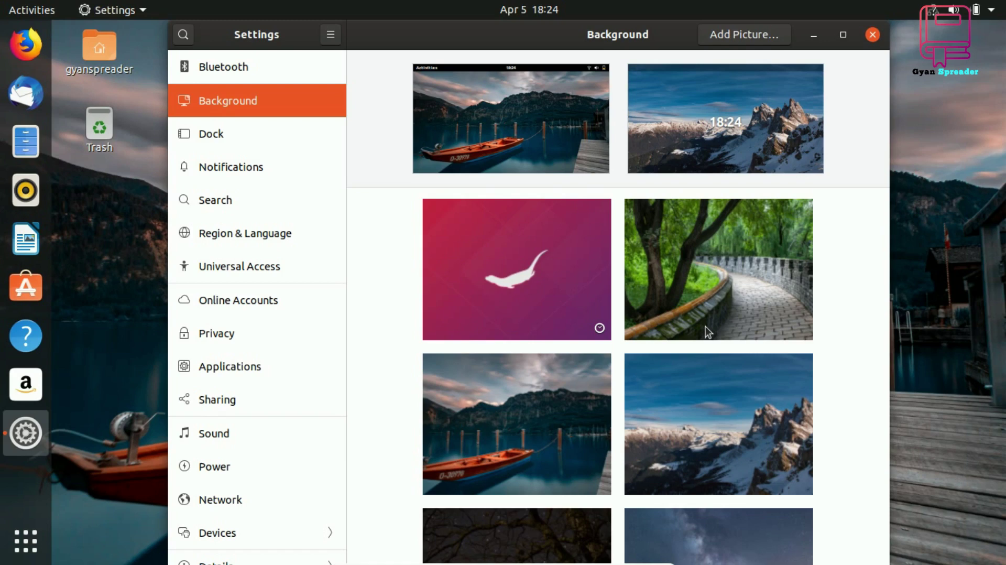
Look through the Dock, Notifications and Bluetooth settings panels
left_click(202, 143)
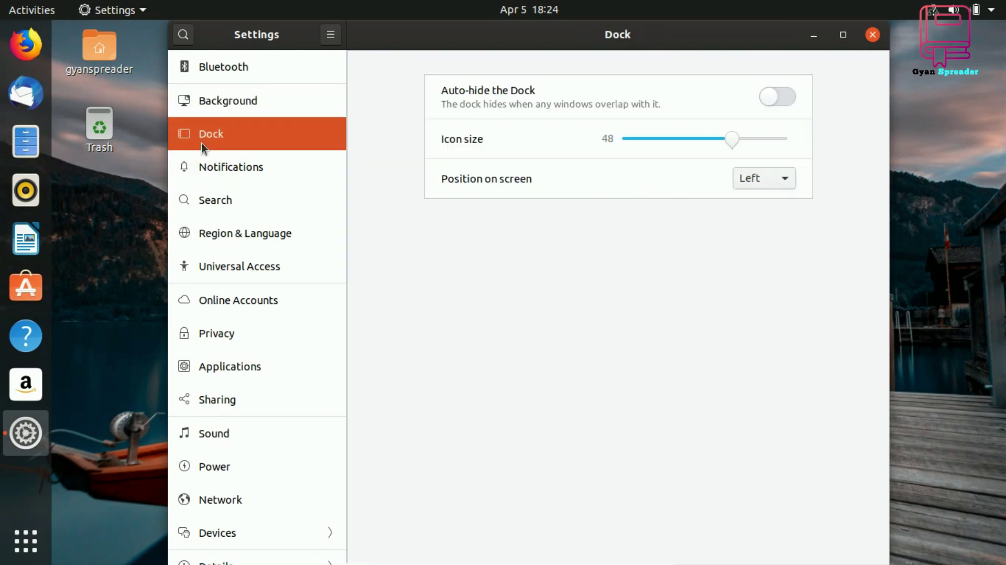
left_click(221, 169)
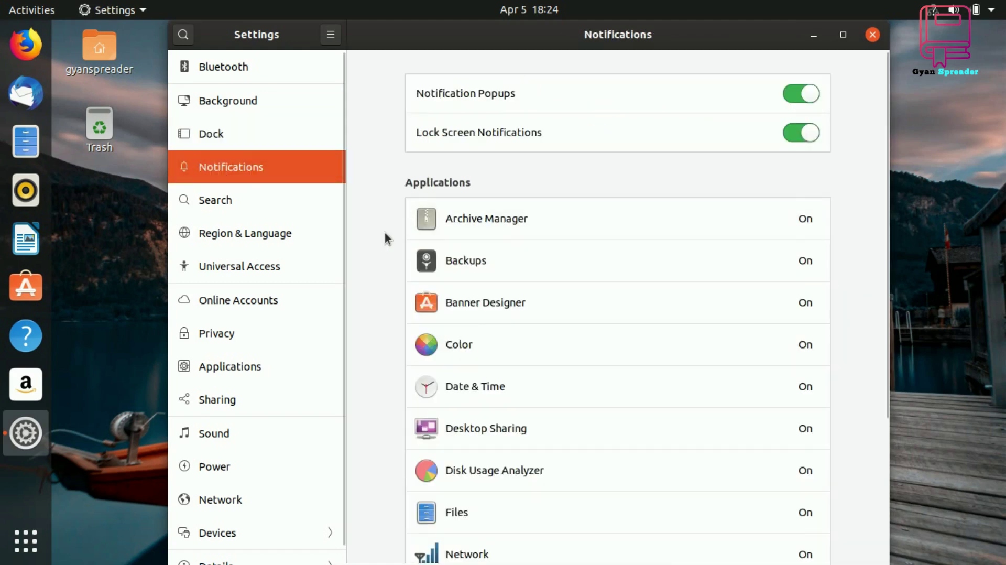
scroll(385, 236, "down", 5)
scroll(384, 238, "up", 5)
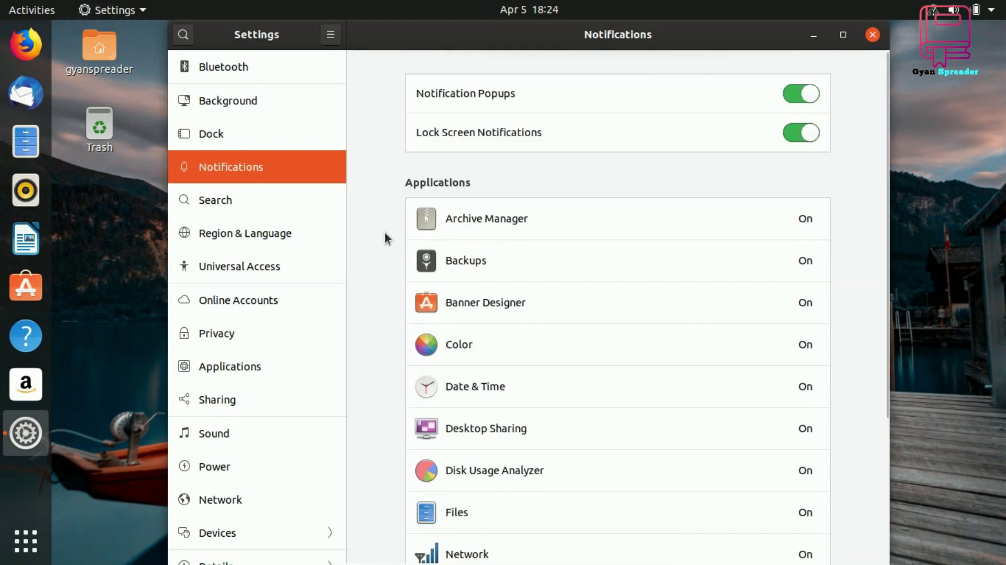
left_click(224, 67)
scroll(261, 556, "down", 1)
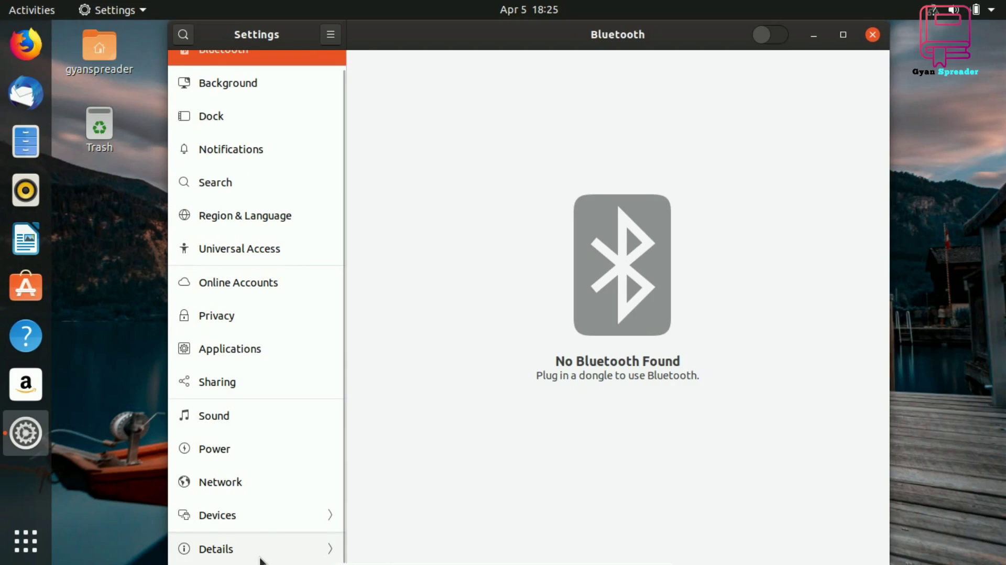
In Details, view Date & Time, Users and Default Applications, then return to the main list
left_click(260, 556)
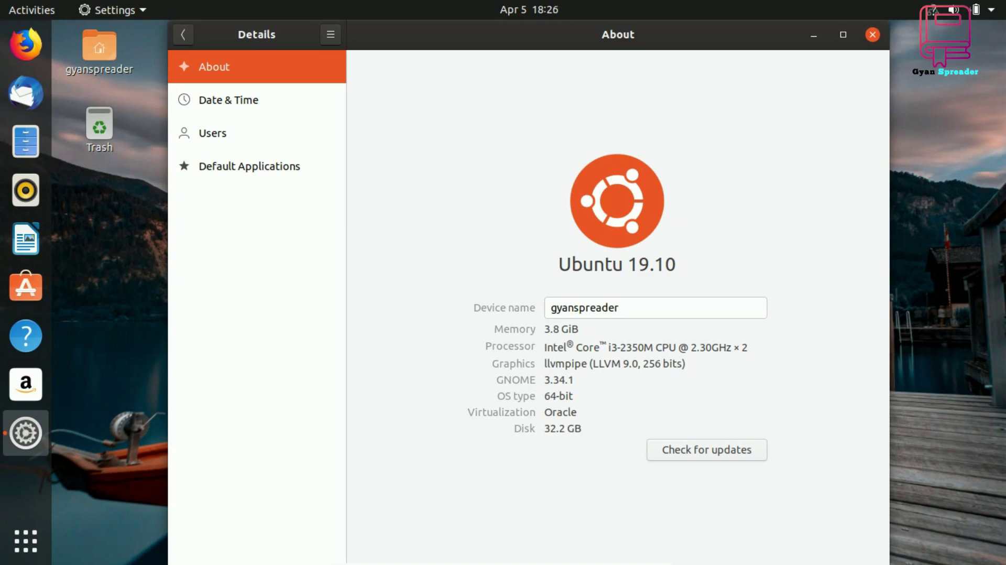
left_click(225, 102)
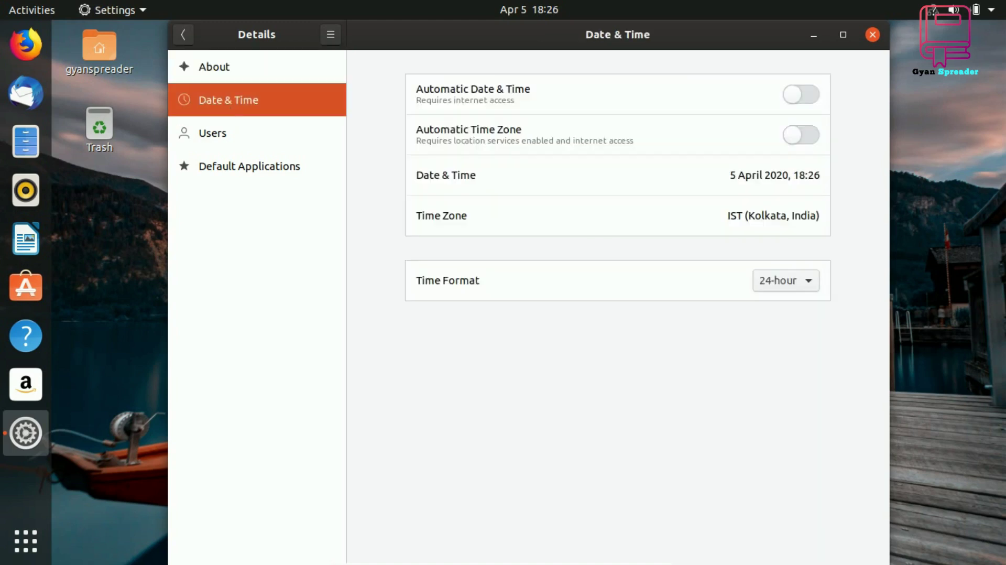
left_click(225, 139)
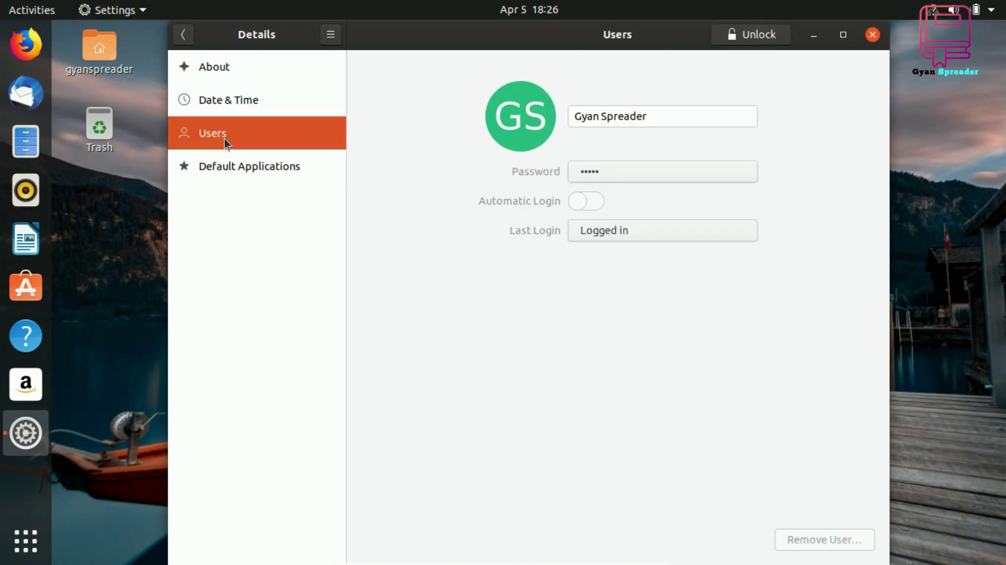
left_click(233, 173)
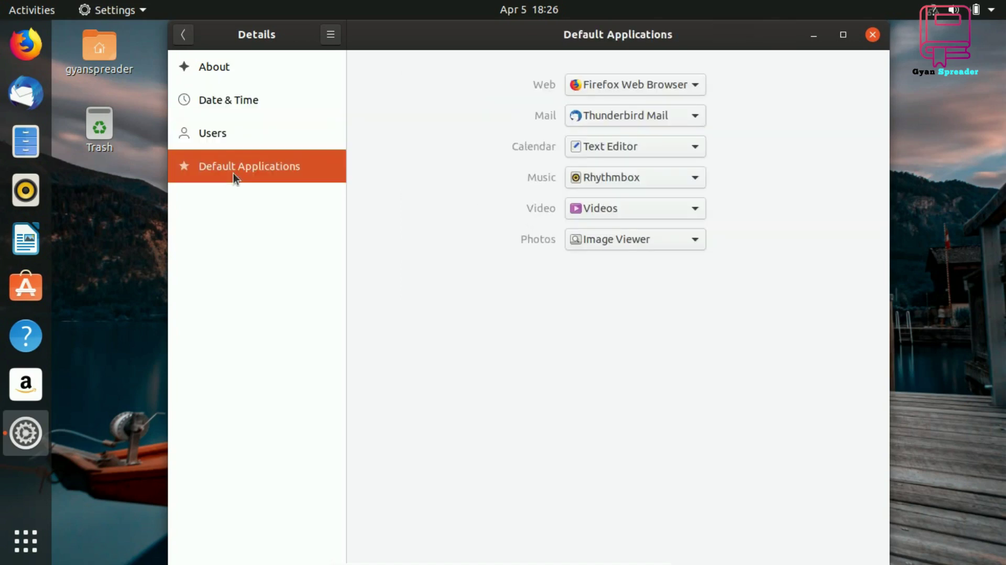
left_click(183, 41)
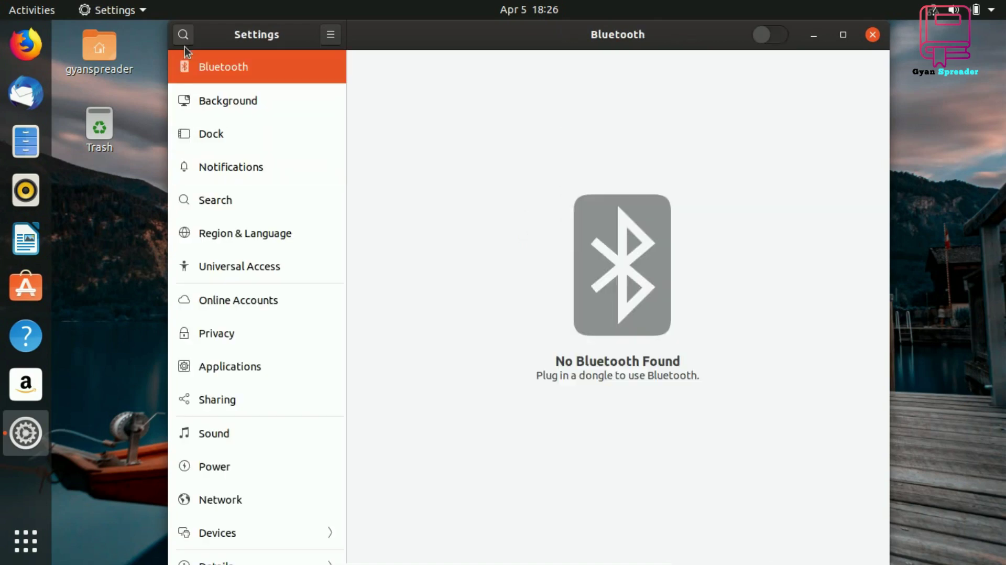
Close Settings and power off the system from the top-right system menu
left_click(874, 35)
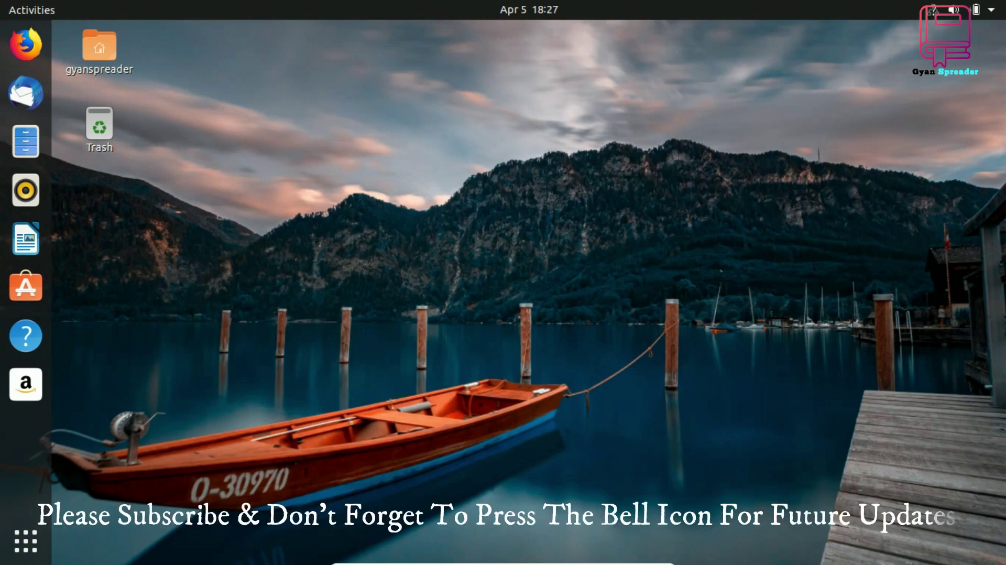
left_click(991, 9)
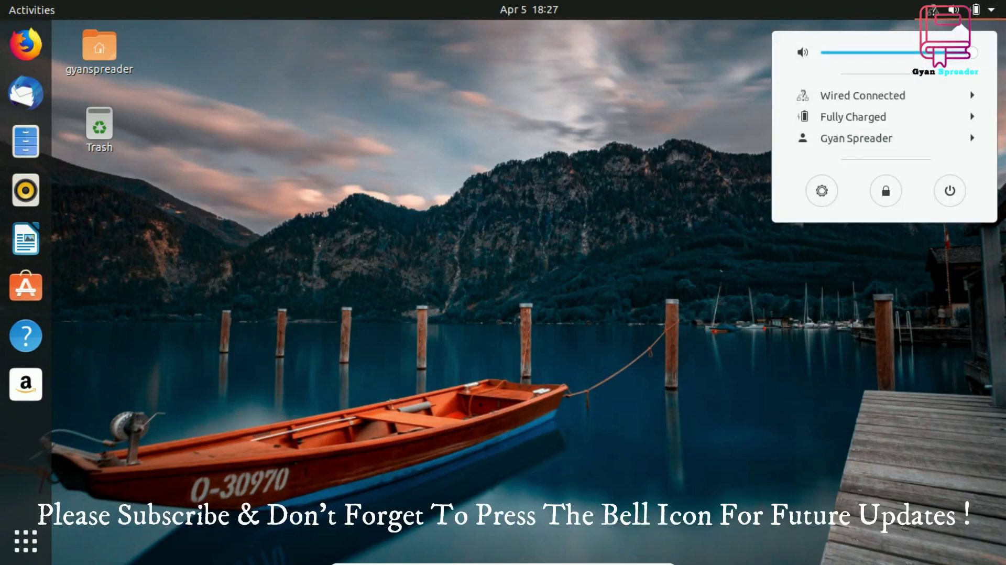
left_click(950, 191)
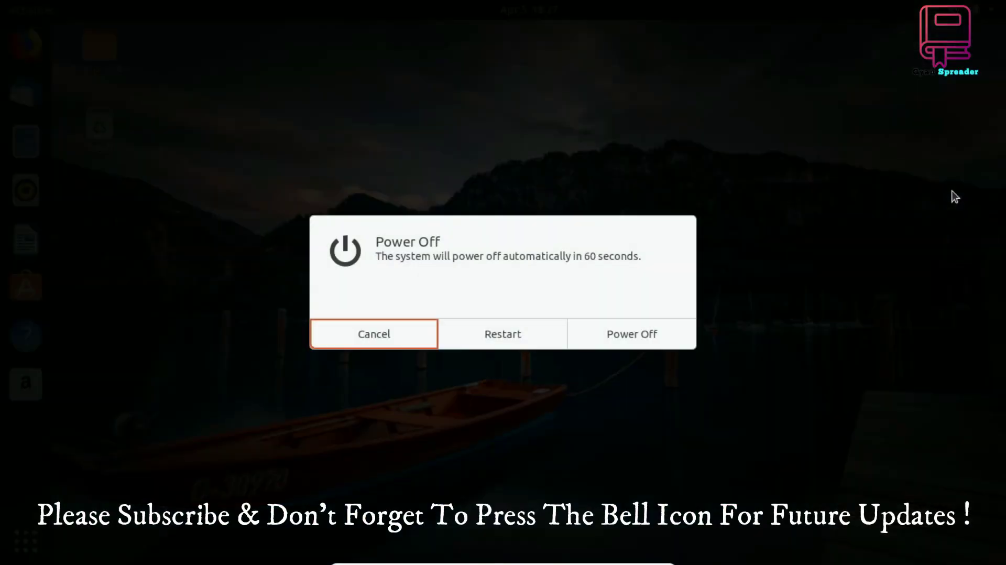
left_click(653, 331)
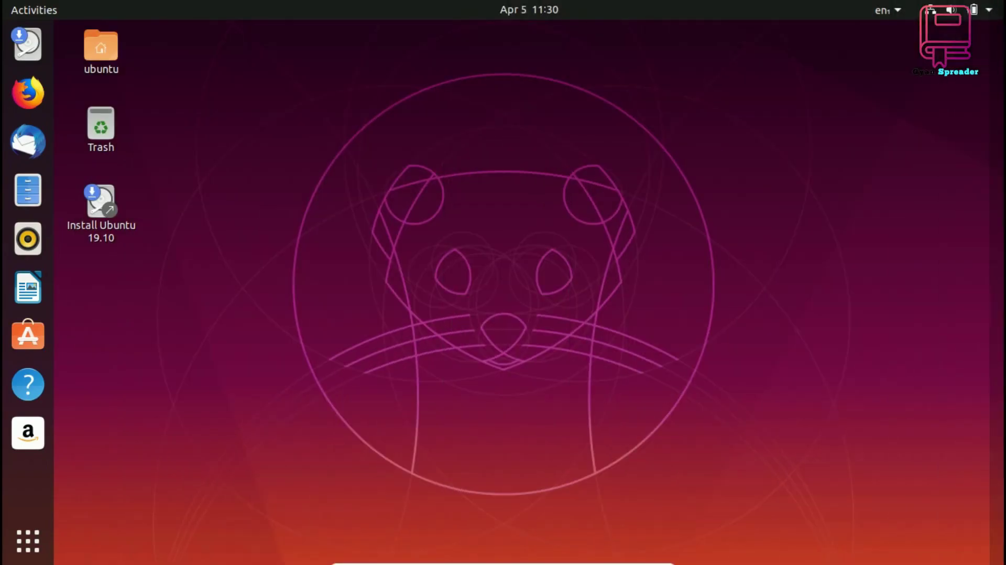
Start the Ubuntu 19.10 installer with English, English (US) keyboard and Normal installation
left_click(101, 209)
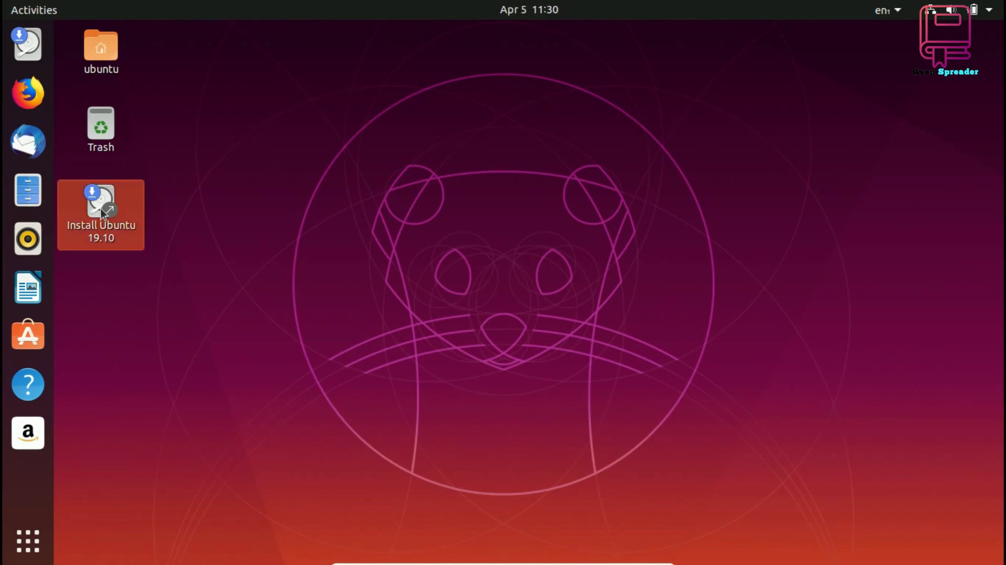
double_click(103, 213)
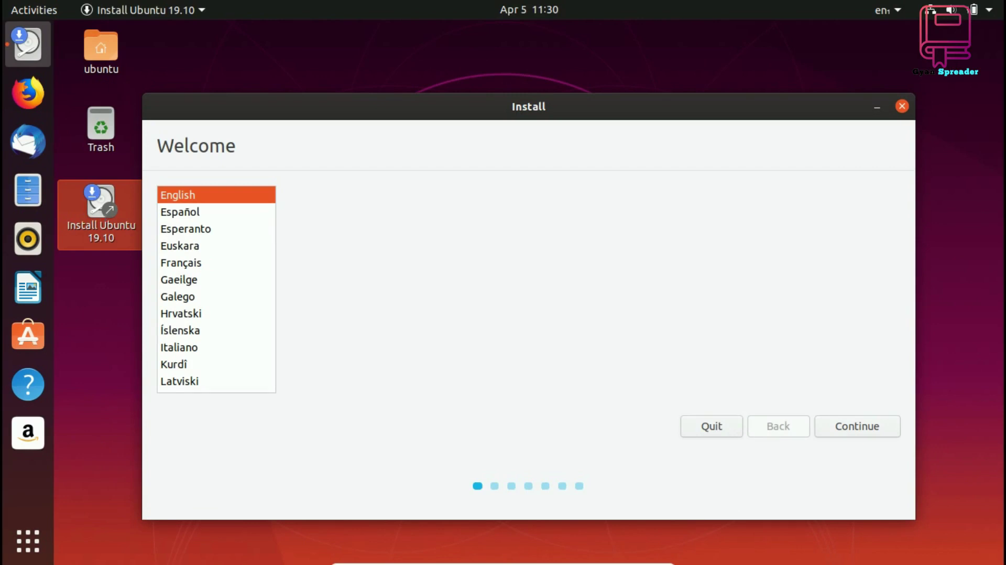
left_click(864, 428)
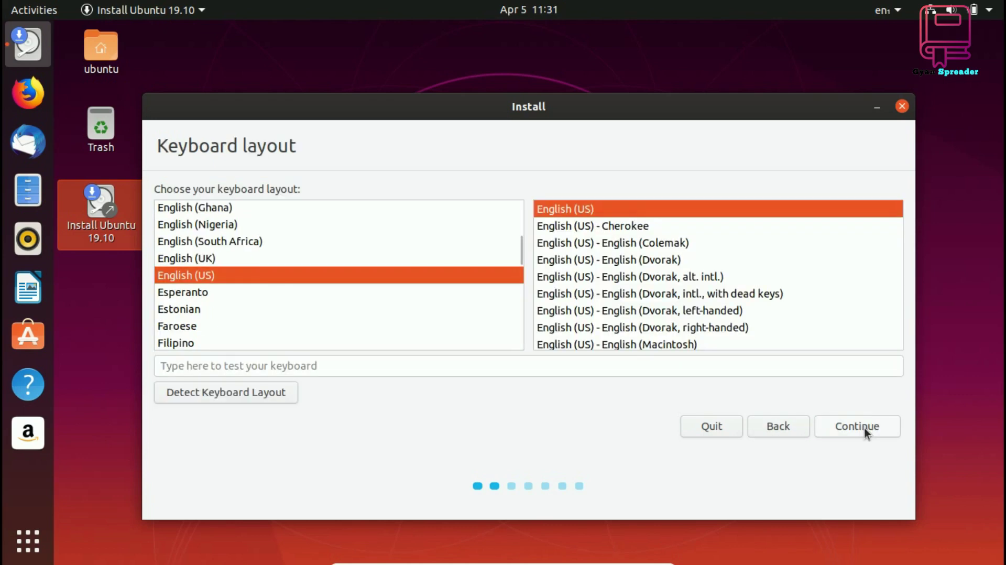
left_click(864, 428)
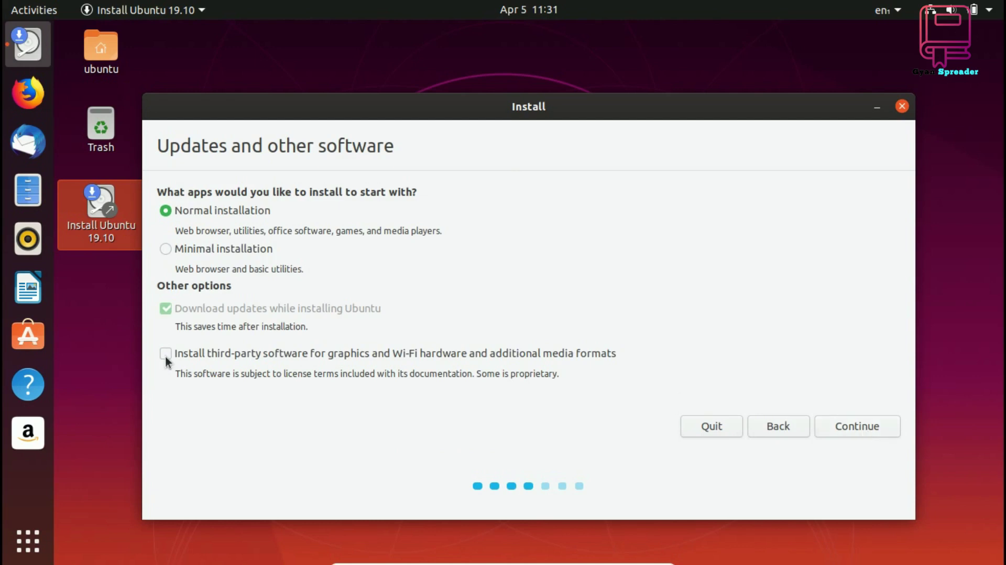
left_click(882, 425)
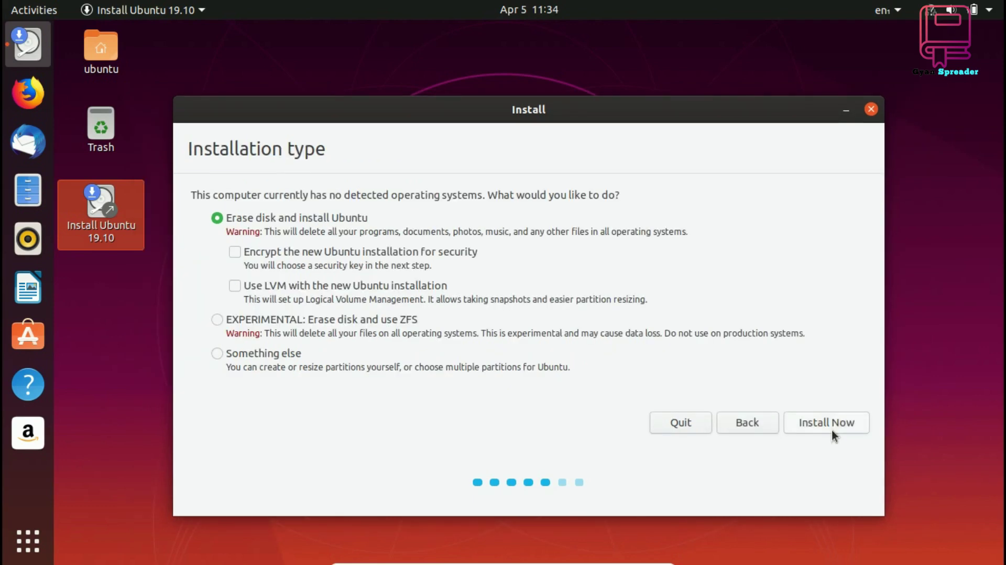
Erase the disk, confirm the partition changes, choose Kolkata time zone, and enter the user's full name
left_click(831, 429)
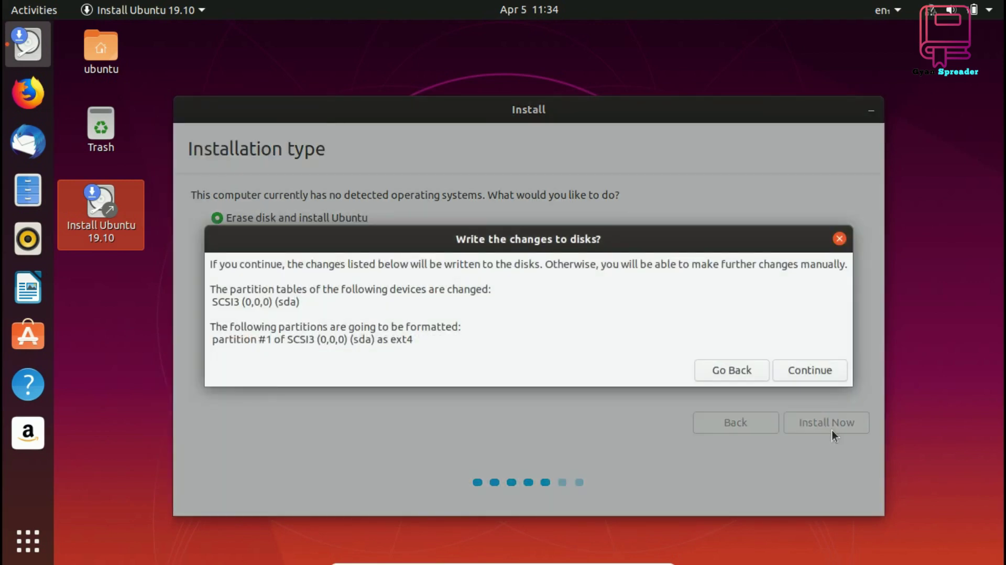
left_click(827, 377)
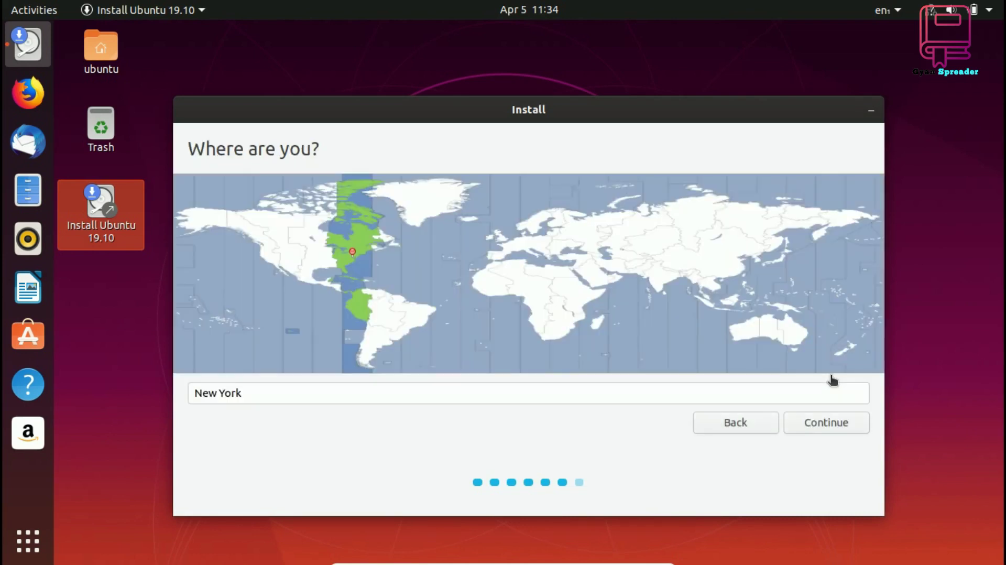
left_click(672, 283)
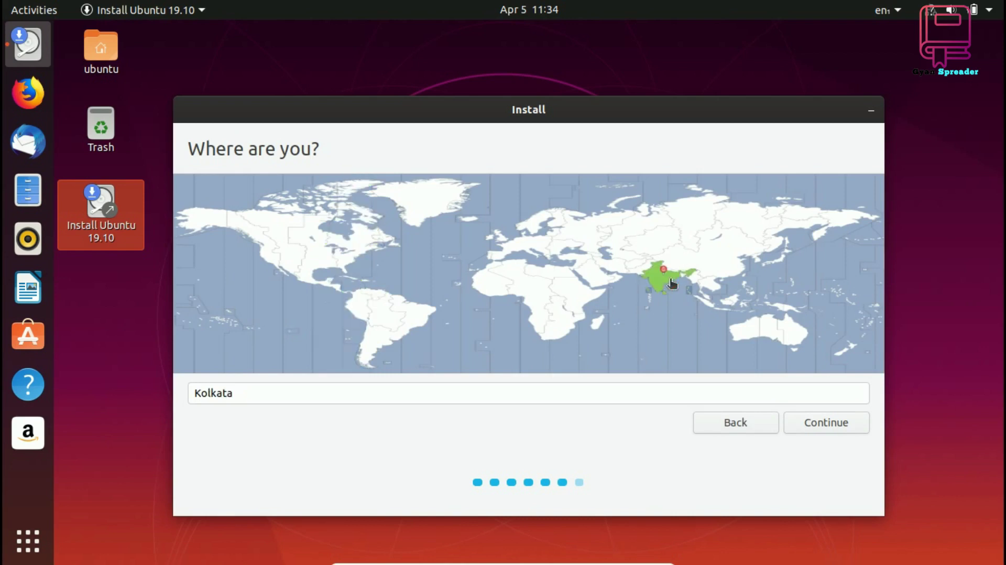
left_click(853, 431)
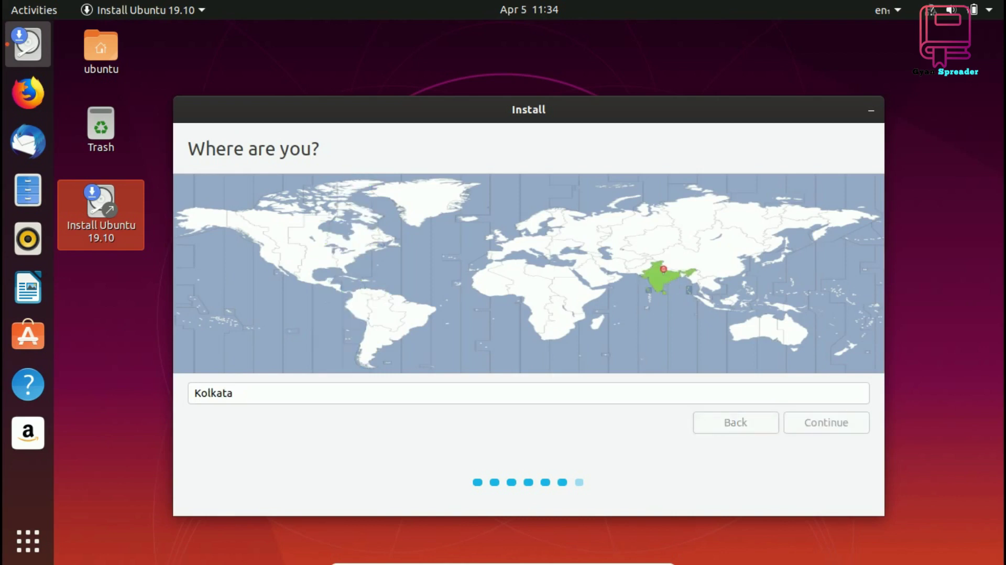
type("Gyan ")
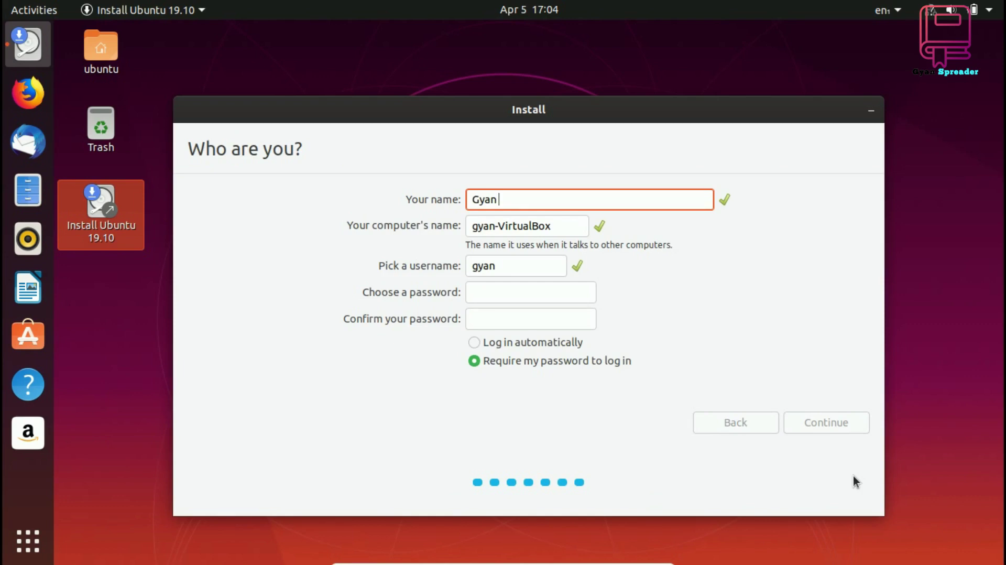
type("Spreader")
Shorten the computer name by dropping the -VirtualBox suffix and make the username match it
key("Tab")
key("End")
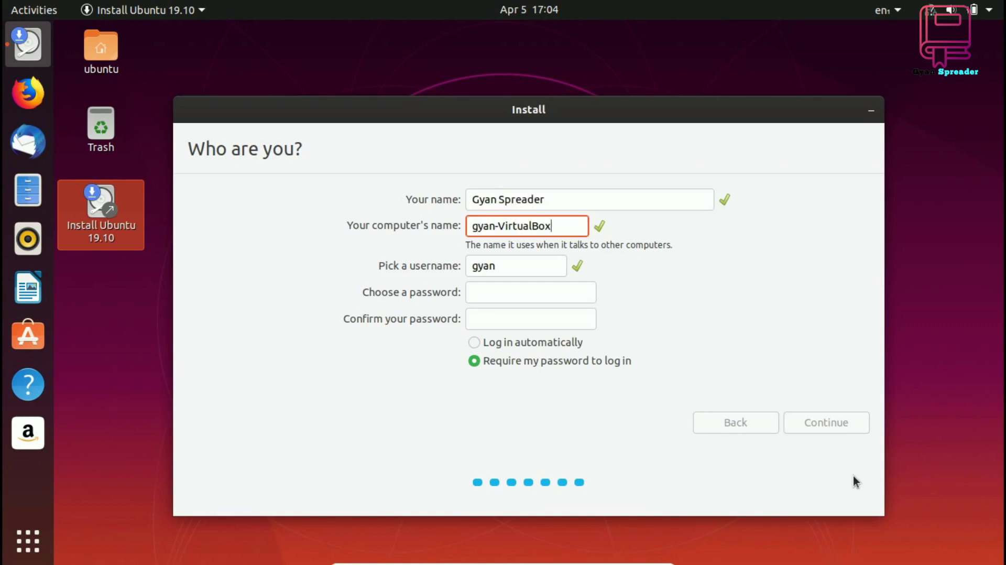
key("BackSpace")
key("BackSpace")
key("BackSpace")
key("BackSpace")
key("BackSpace")
key("BackSpace")
key("BackSpace")
key("BackSpace")
key("BackSpace")
key("BackSpace")
key("BackSpace")
type("spreader")
key("Tab")
key("End")
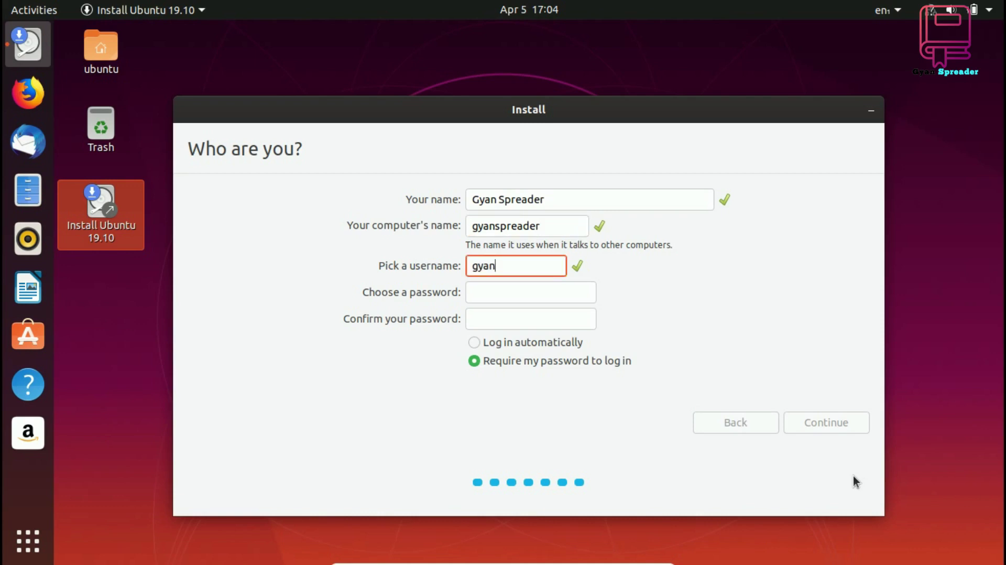
type("spreader")
Enter the account password and type it again to confirm
key("Tab")
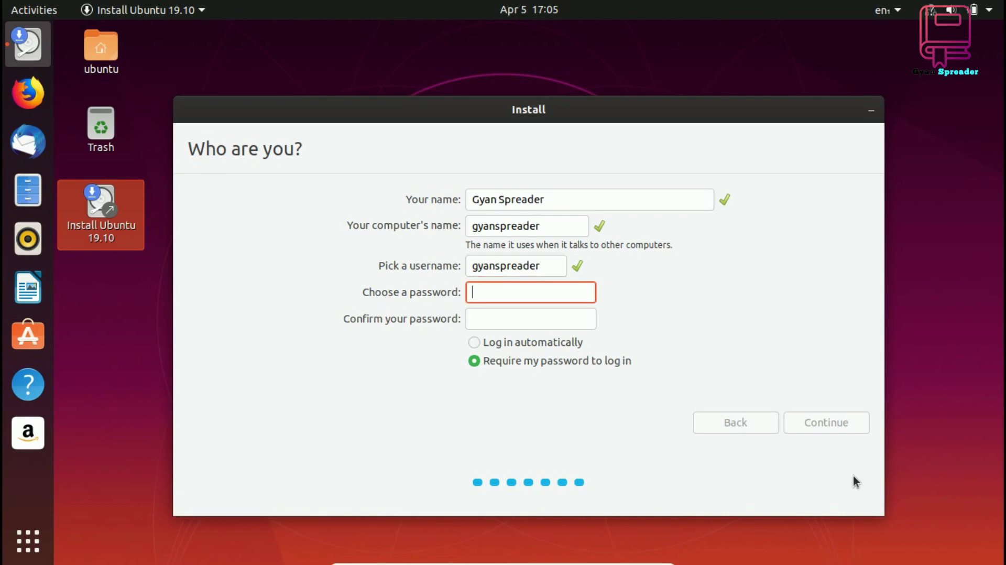
type("*******")
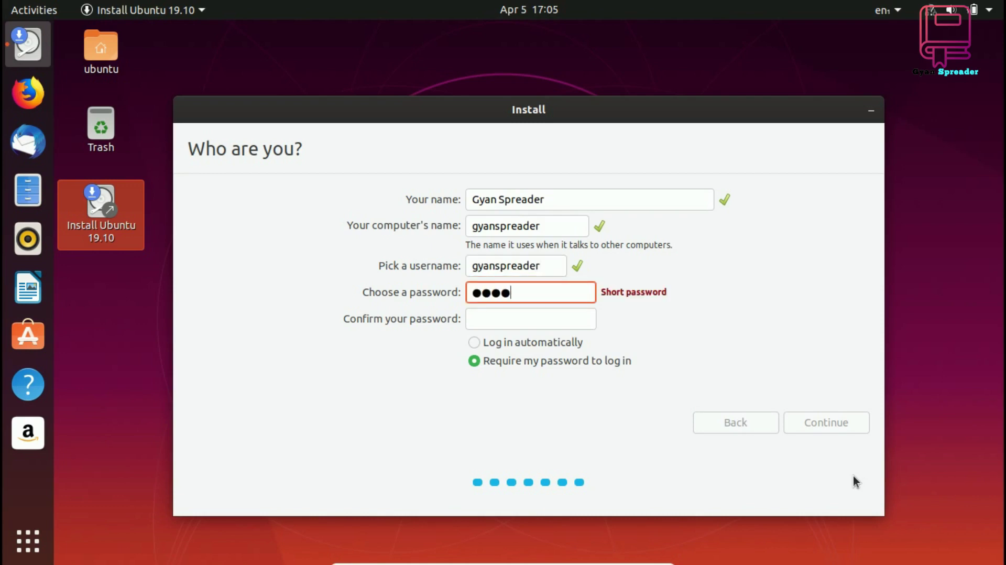
type("******")
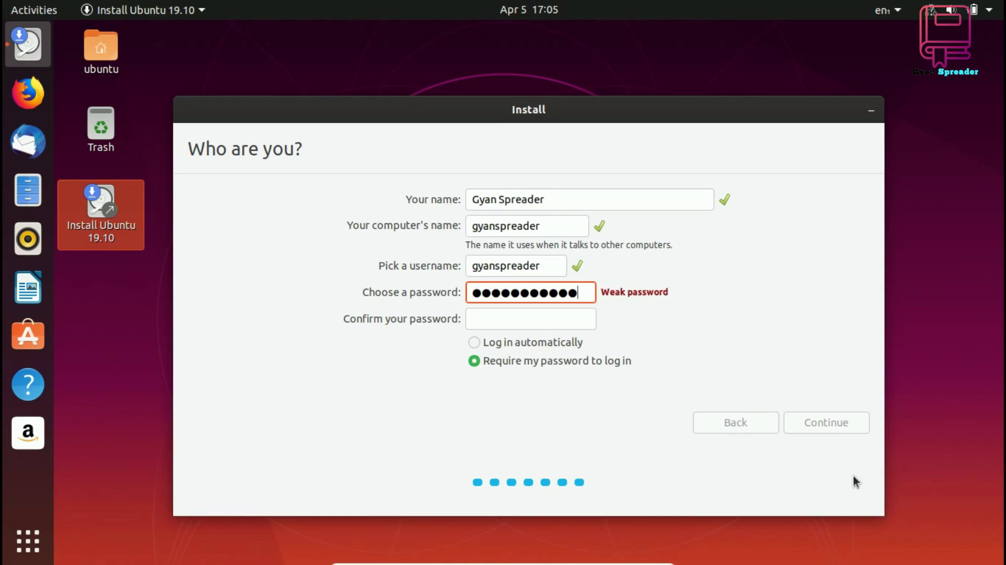
key("Tab")
type("********")
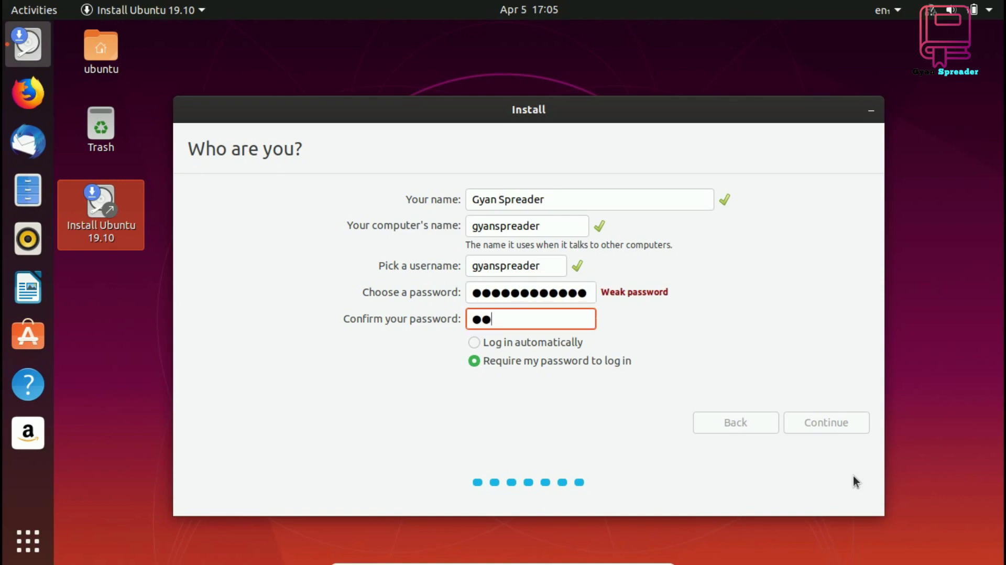
type("*****")
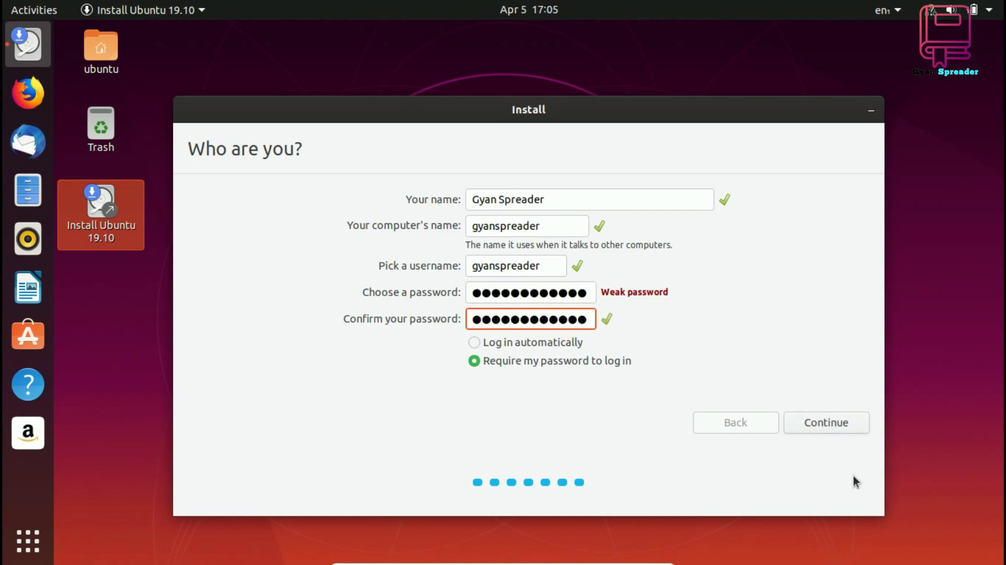
Submit the account details to start installing Ubuntu 19.10, then choose Restart Now when complete
left_click(836, 422)
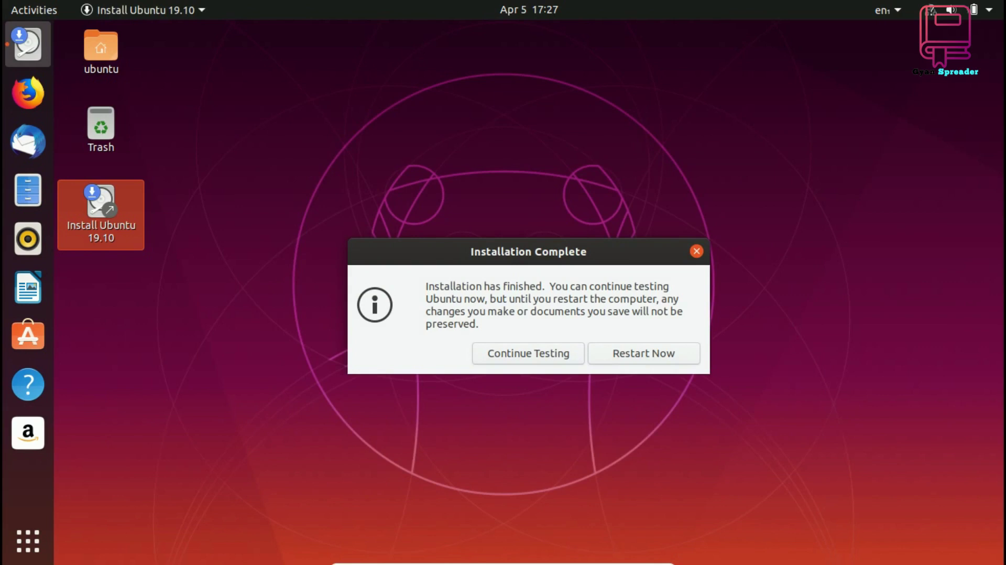
left_click(666, 352)
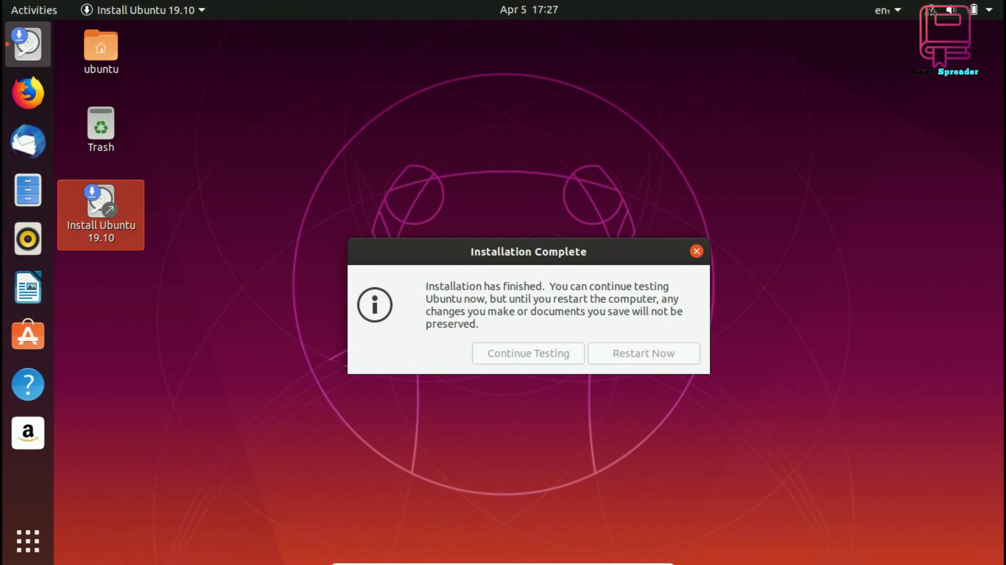